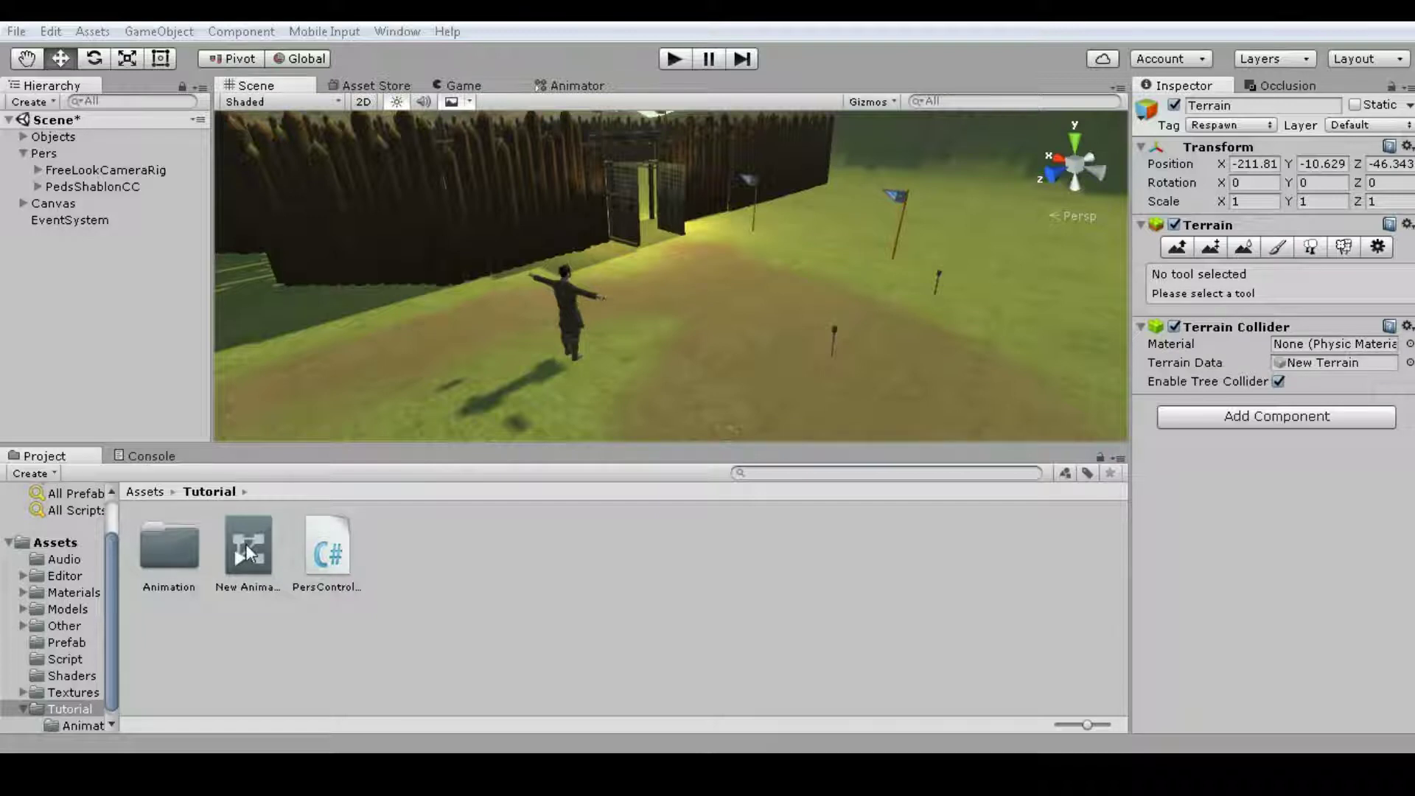
# - Select the New Animator Controller in the Tutorial folder so the Inspector shows its details
pyautogui.click(249, 569)
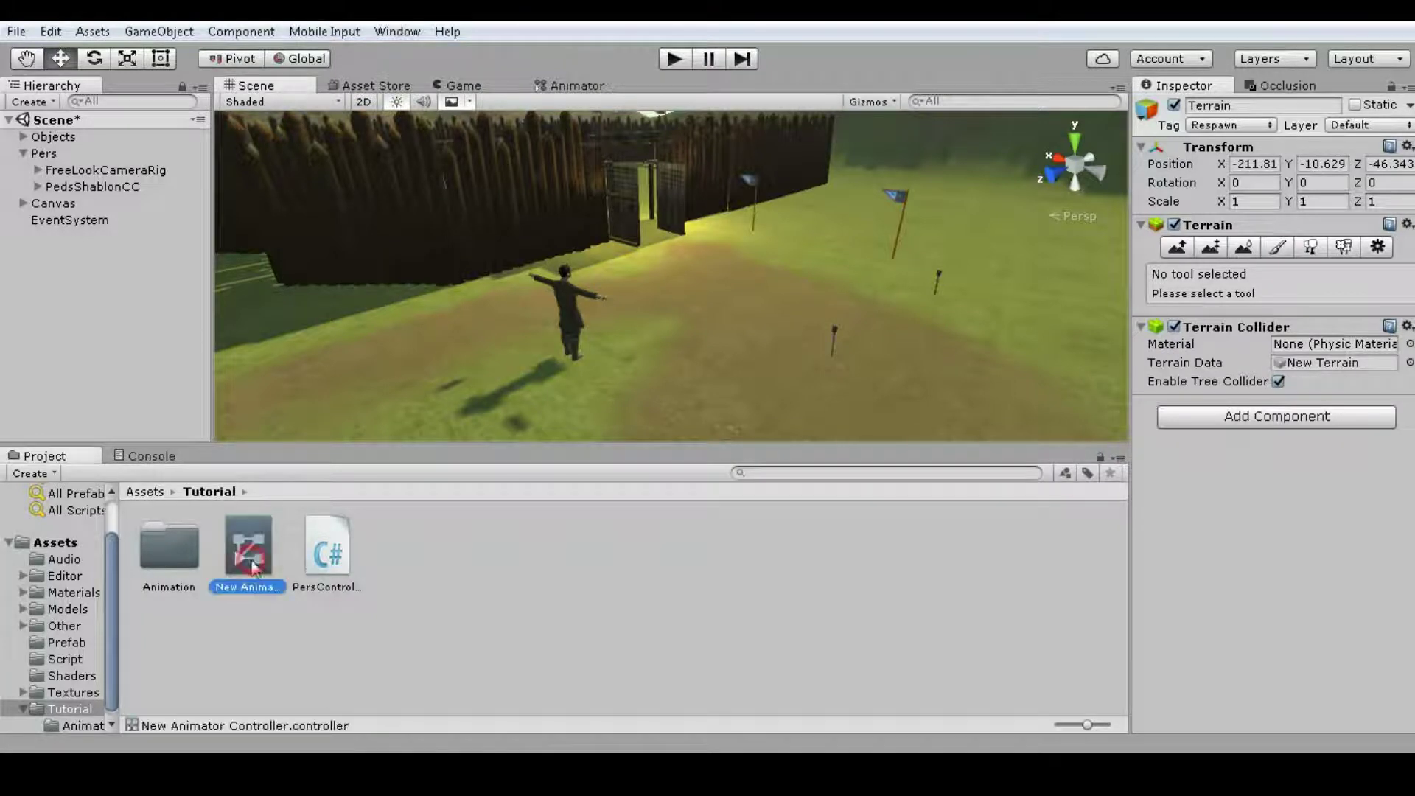
# - In the Animator graph, create a new state from a new Blend Tree
pyautogui.click(545, 90)
pyautogui.moveTo(677, 265); pyautogui.dragTo(661, 266, button='middle')
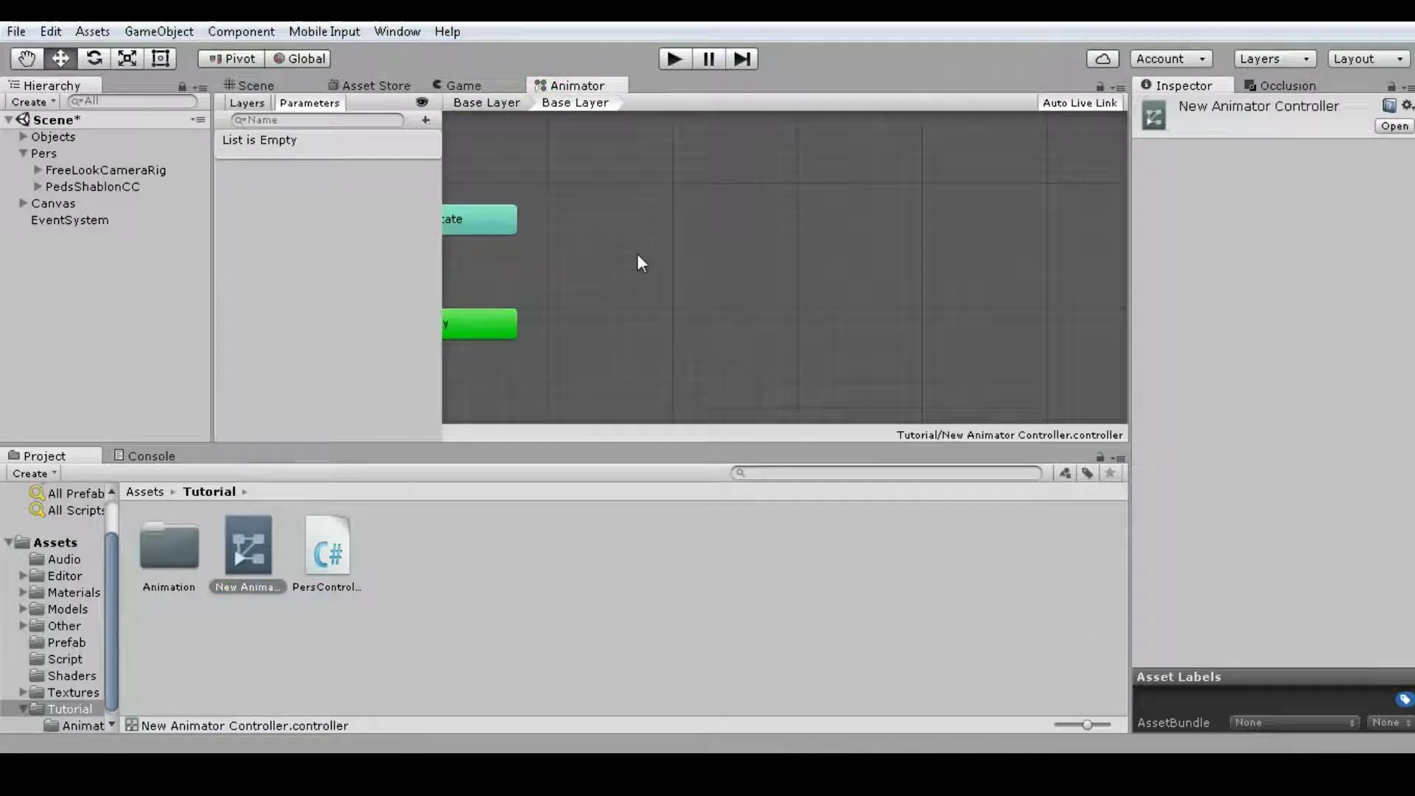
pyautogui.rightClick(678, 273)
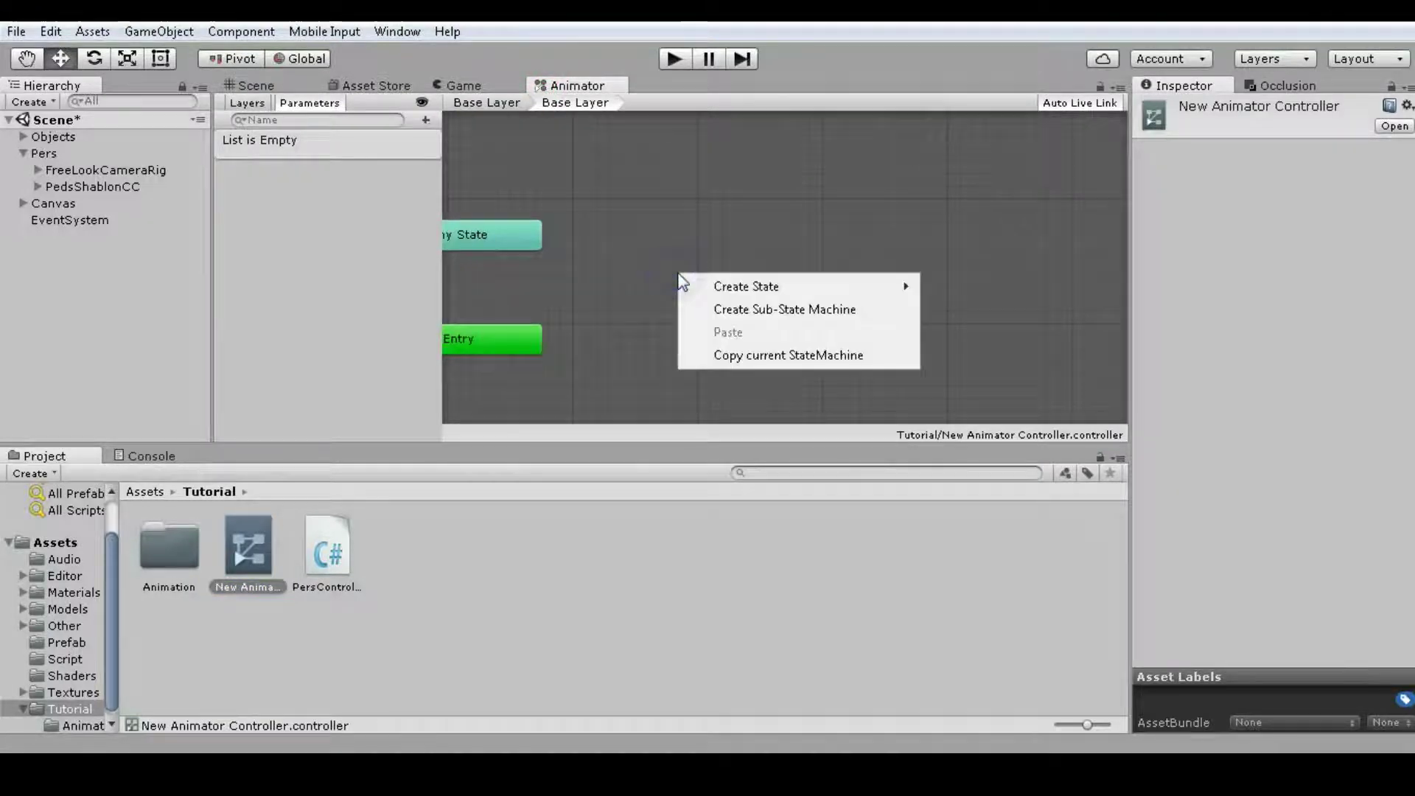
pyautogui.moveTo(911, 287)
pyautogui.click(975, 333)
pyautogui.moveTo(743, 299); pyautogui.dragTo(811, 347, button='middle')
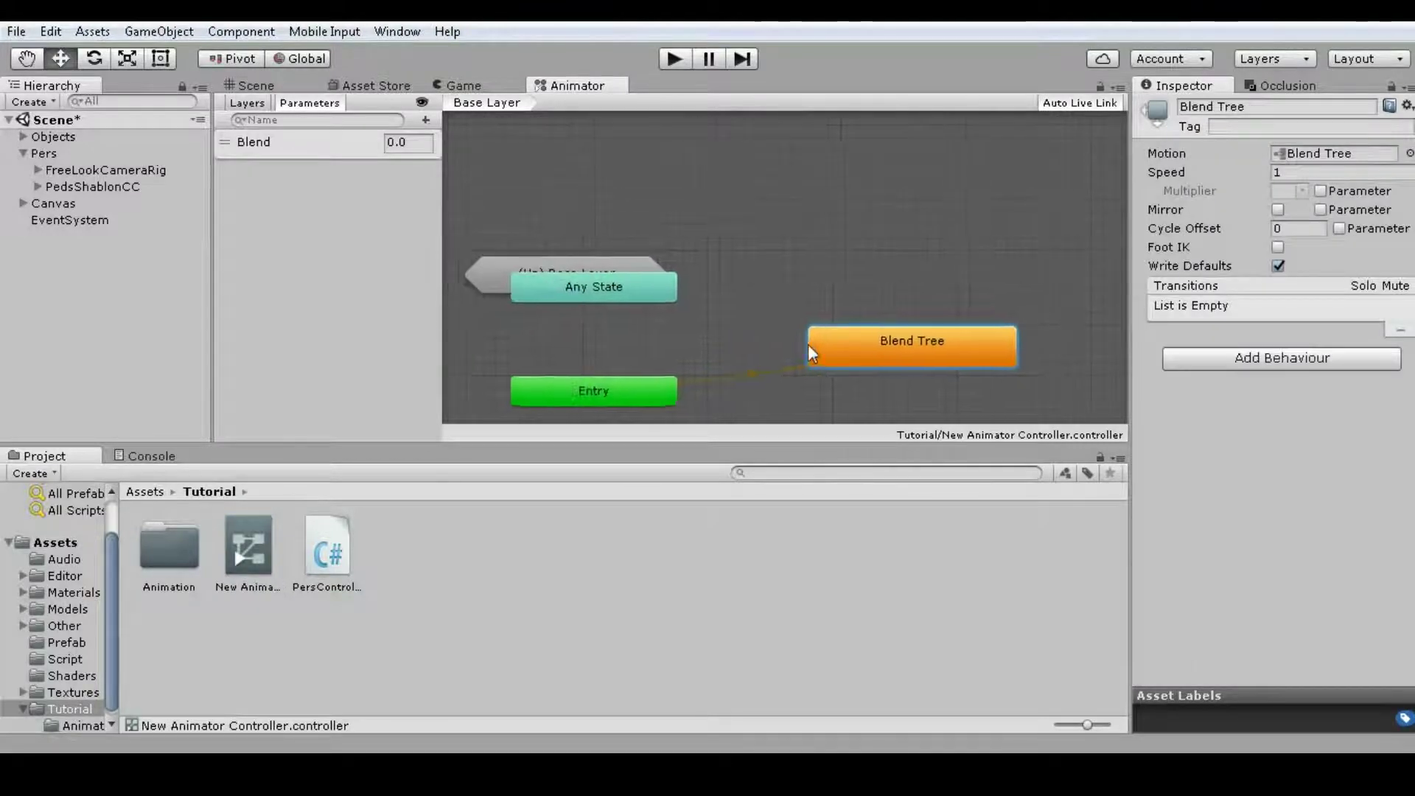
# - Move the Base Layer node aside and open the Blend Tree state for editing
pyautogui.click(601, 262)
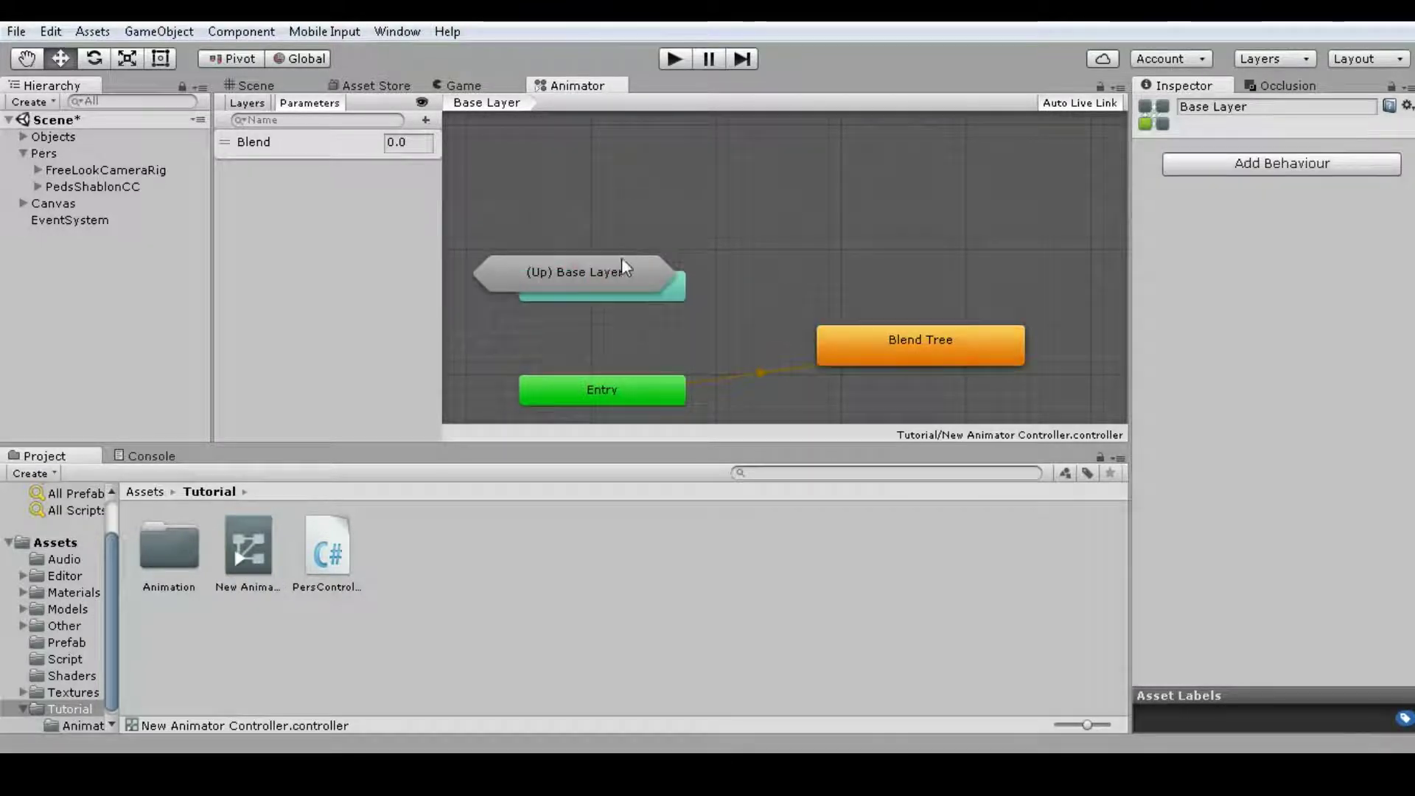
pyautogui.click(250, 103)
pyautogui.click(310, 103)
pyautogui.moveTo(617, 259); pyautogui.dragTo(565, 215)
pyautogui.moveTo(778, 266); pyautogui.dragTo(626, 246, button='middle')
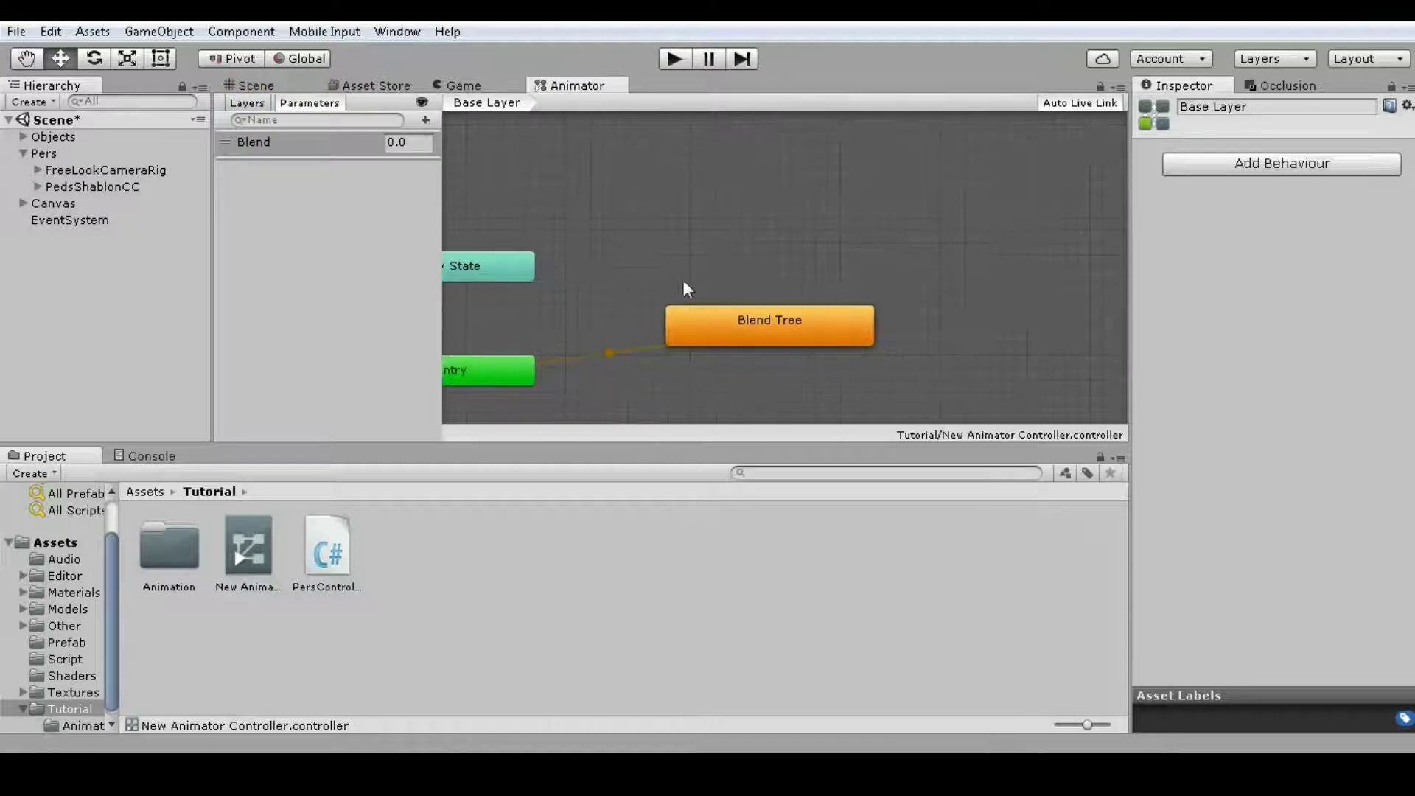
pyautogui.click(723, 320)
pyautogui.doubleClick(723, 320)
# - Add a new float parameter and name it Vertical
pyautogui.moveTo(749, 263); pyautogui.dragTo(626, 281, button='middle')
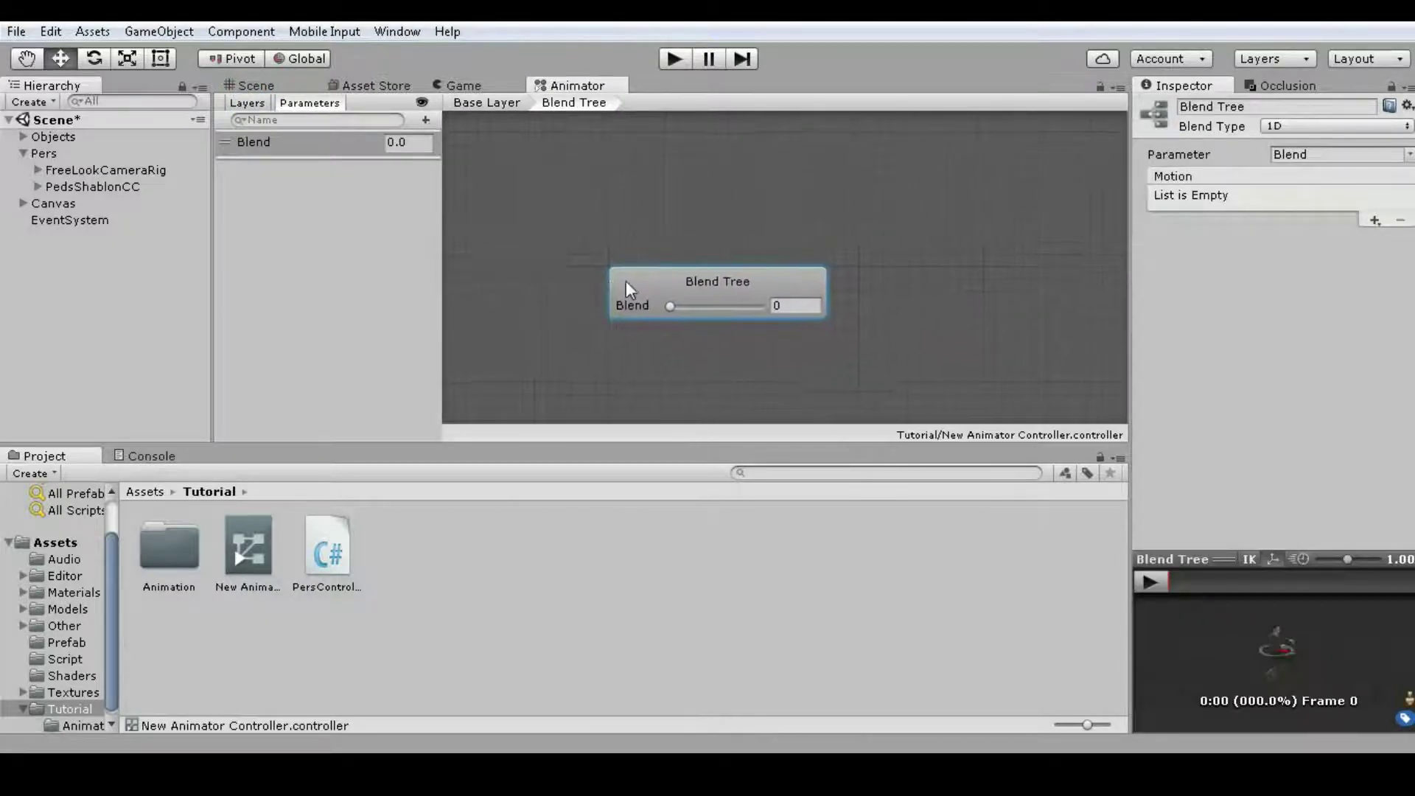
pyautogui.click(427, 119)
pyautogui.click(457, 136)
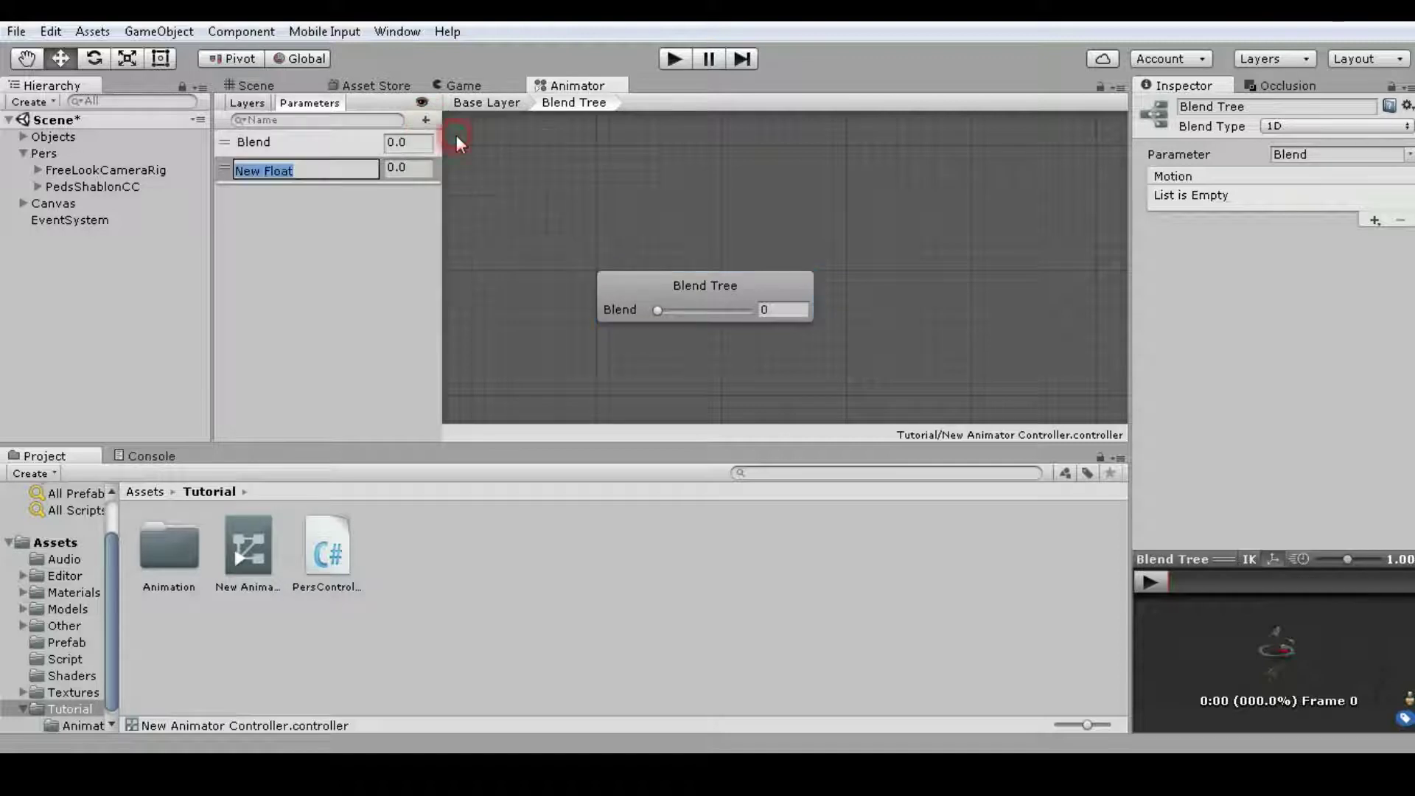
pyautogui.write('Ver')
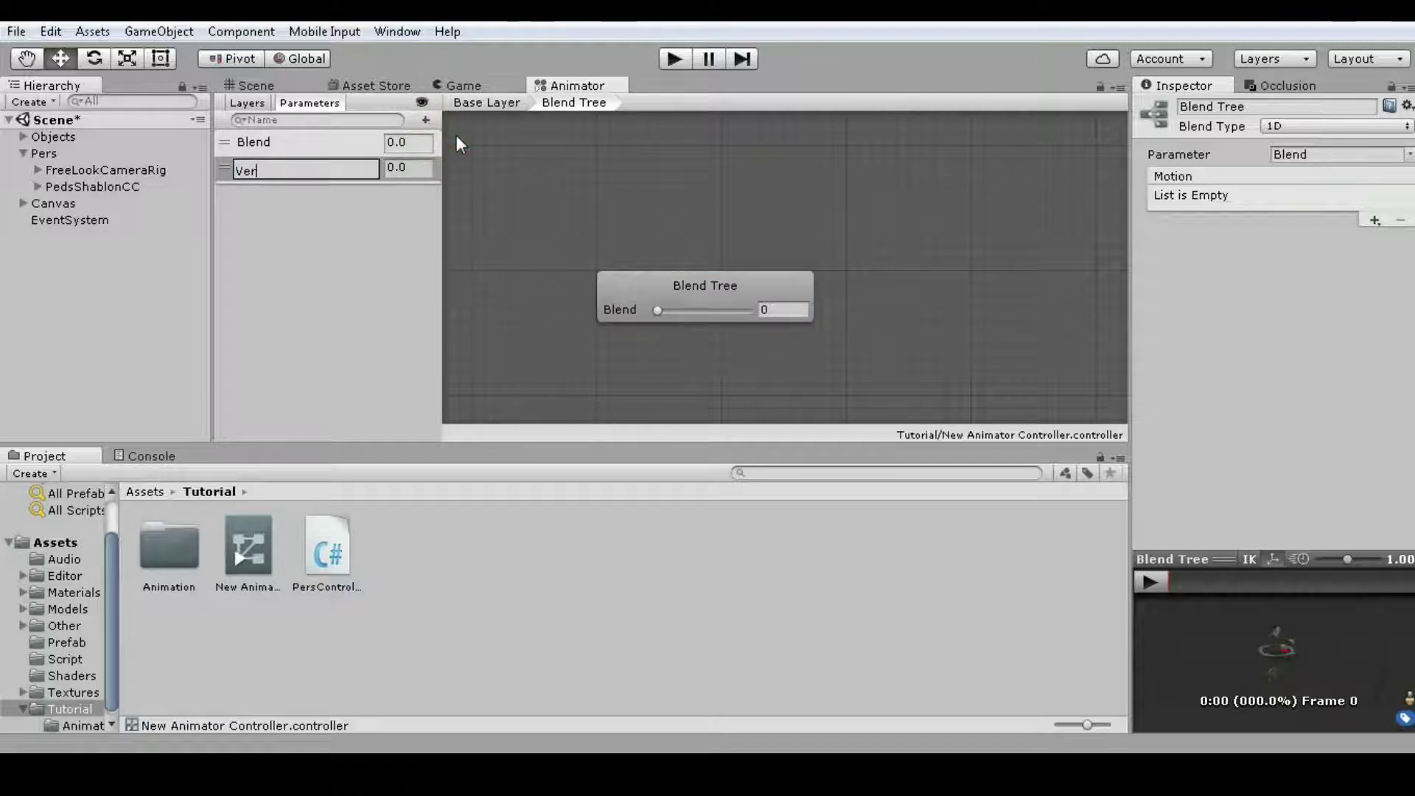
pyautogui.write('tic')
pyautogui.press('BackSpace')
pyautogui.write('cal')
pyautogui.click(336, 173)
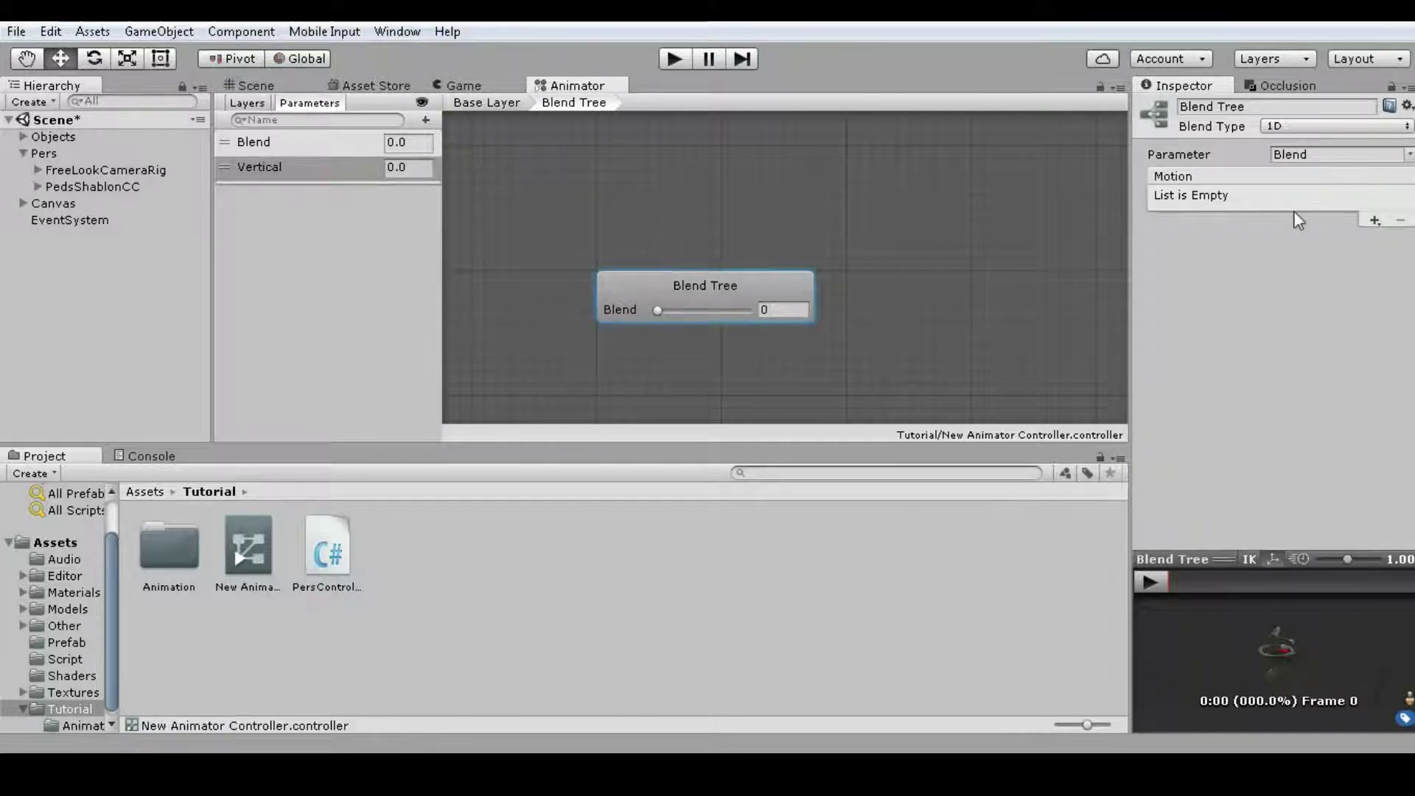
# - Drive the blend tree with Vertical and add three empty motion slots
pyautogui.click(1406, 157)
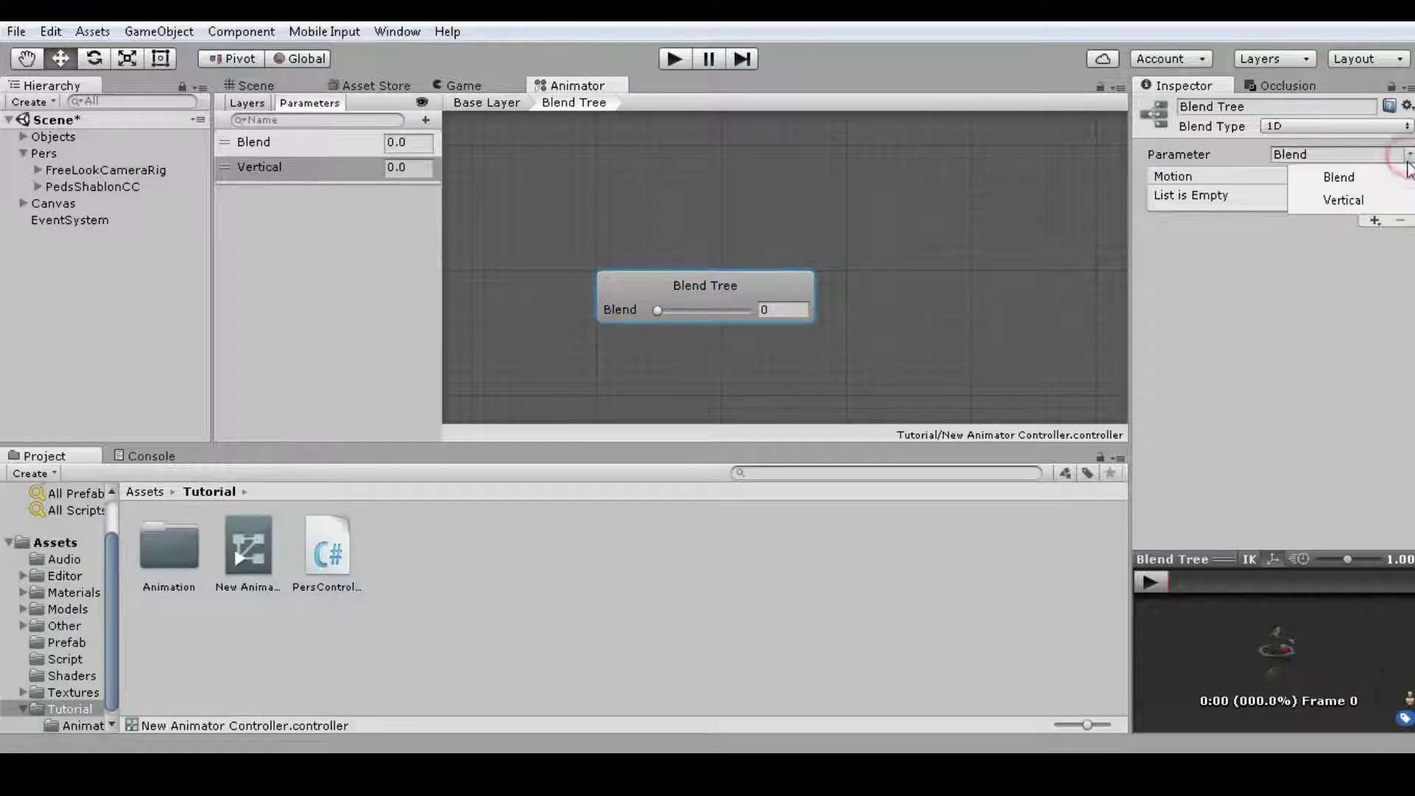
pyautogui.click(1344, 201)
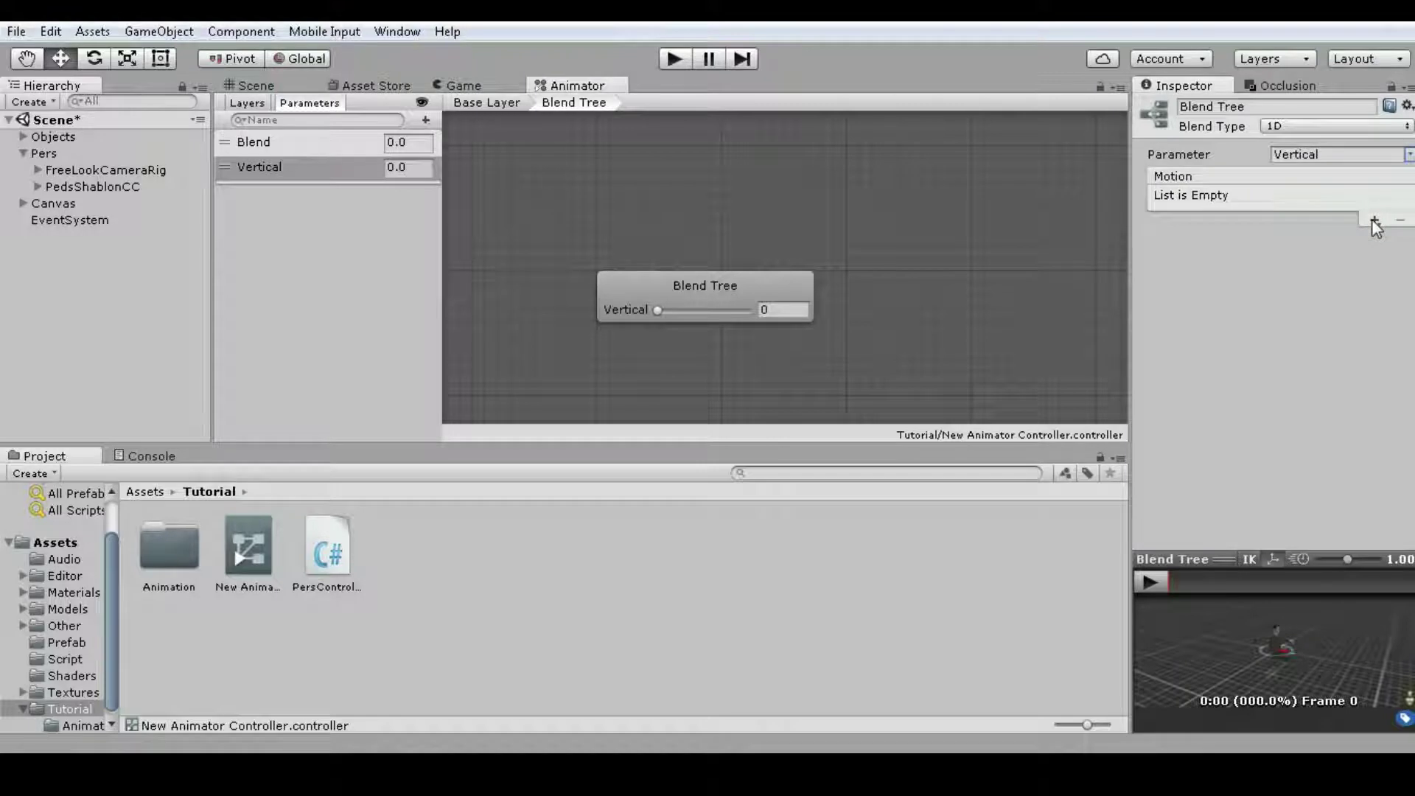
pyautogui.click(1374, 220)
pyautogui.click(1351, 240)
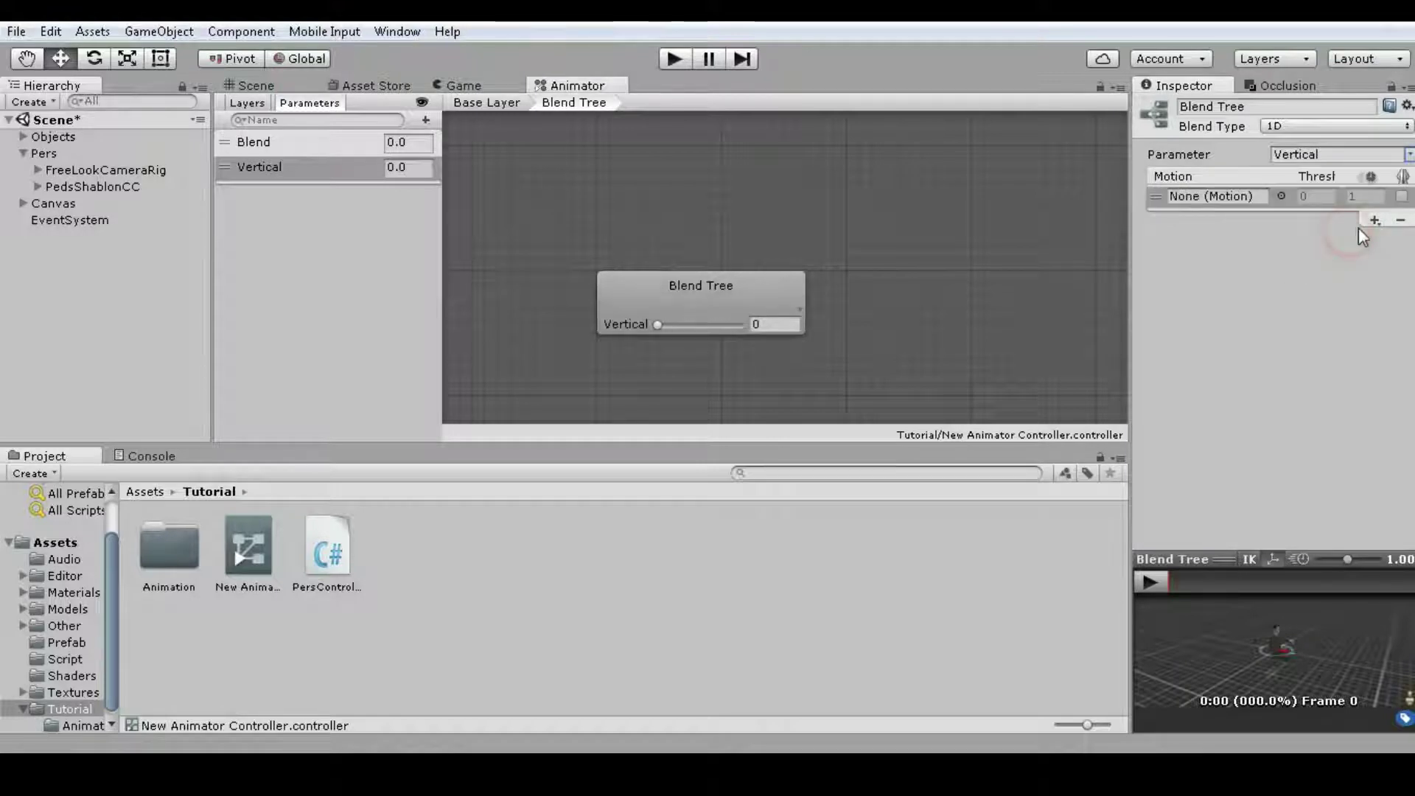
pyautogui.click(1372, 221)
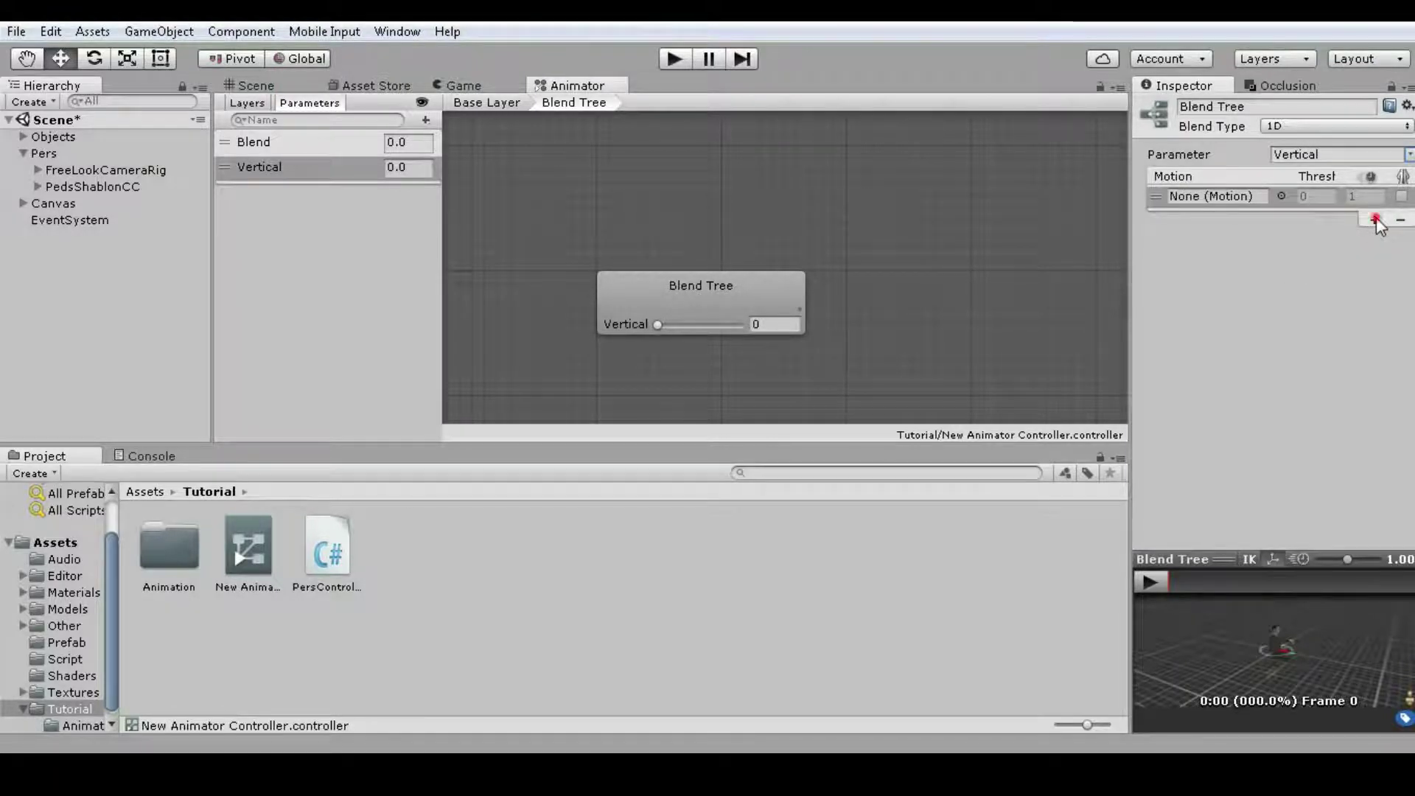
pyautogui.click(1362, 240)
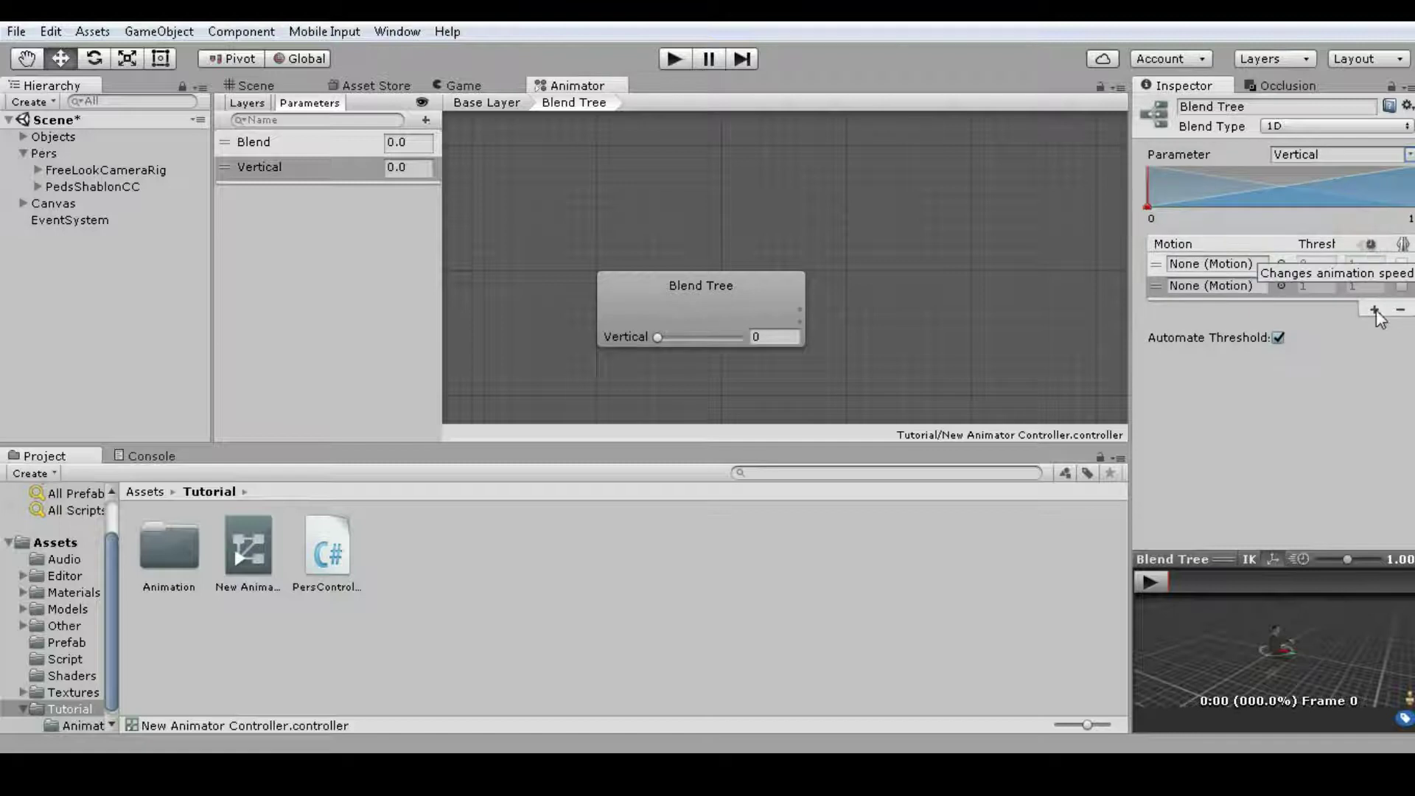
pyautogui.click(1375, 311)
pyautogui.click(1364, 325)
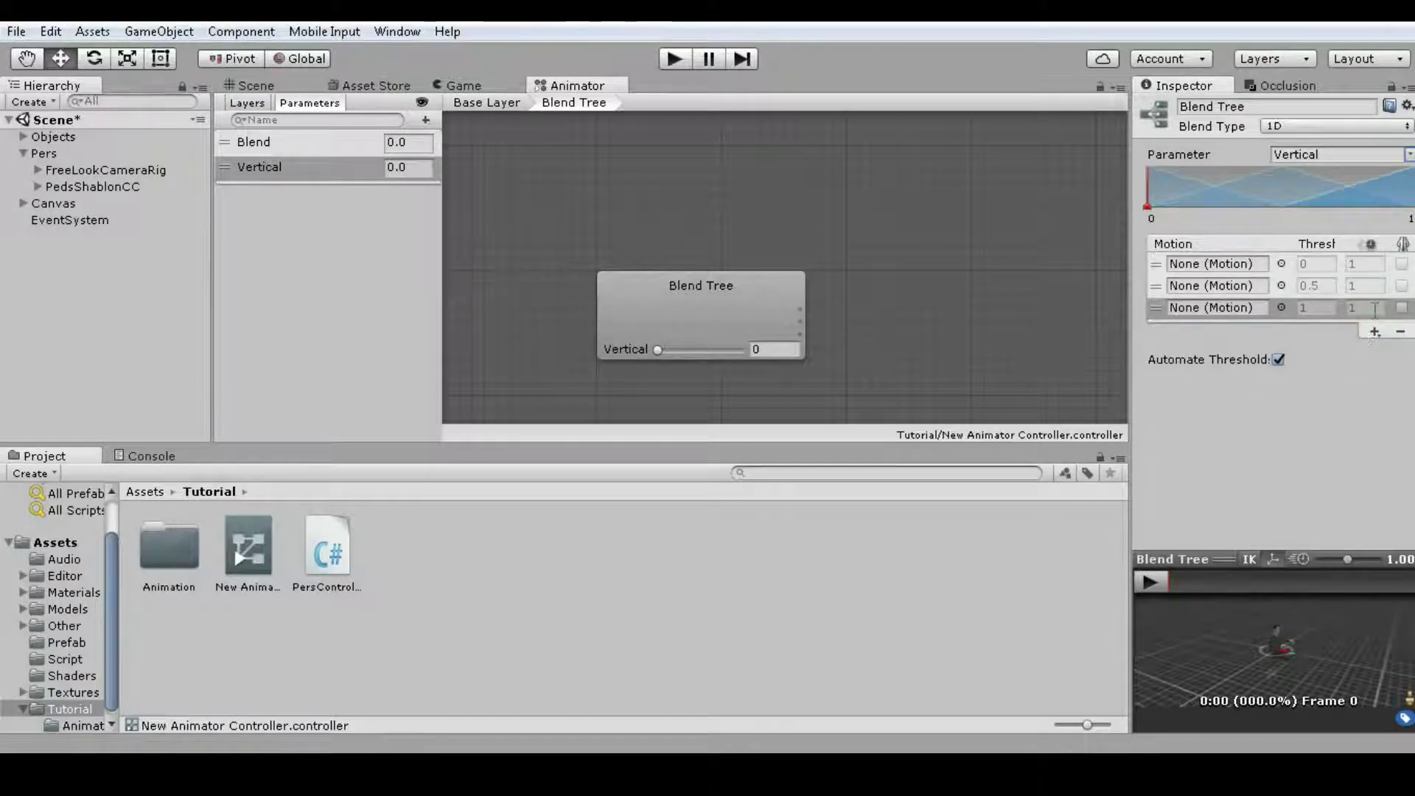
# - Turn off Automate Thresholds and set the thresholds to -1, 0 and 1
pyautogui.click(1278, 360)
pyautogui.click(1313, 263)
pyautogui.write('-1')
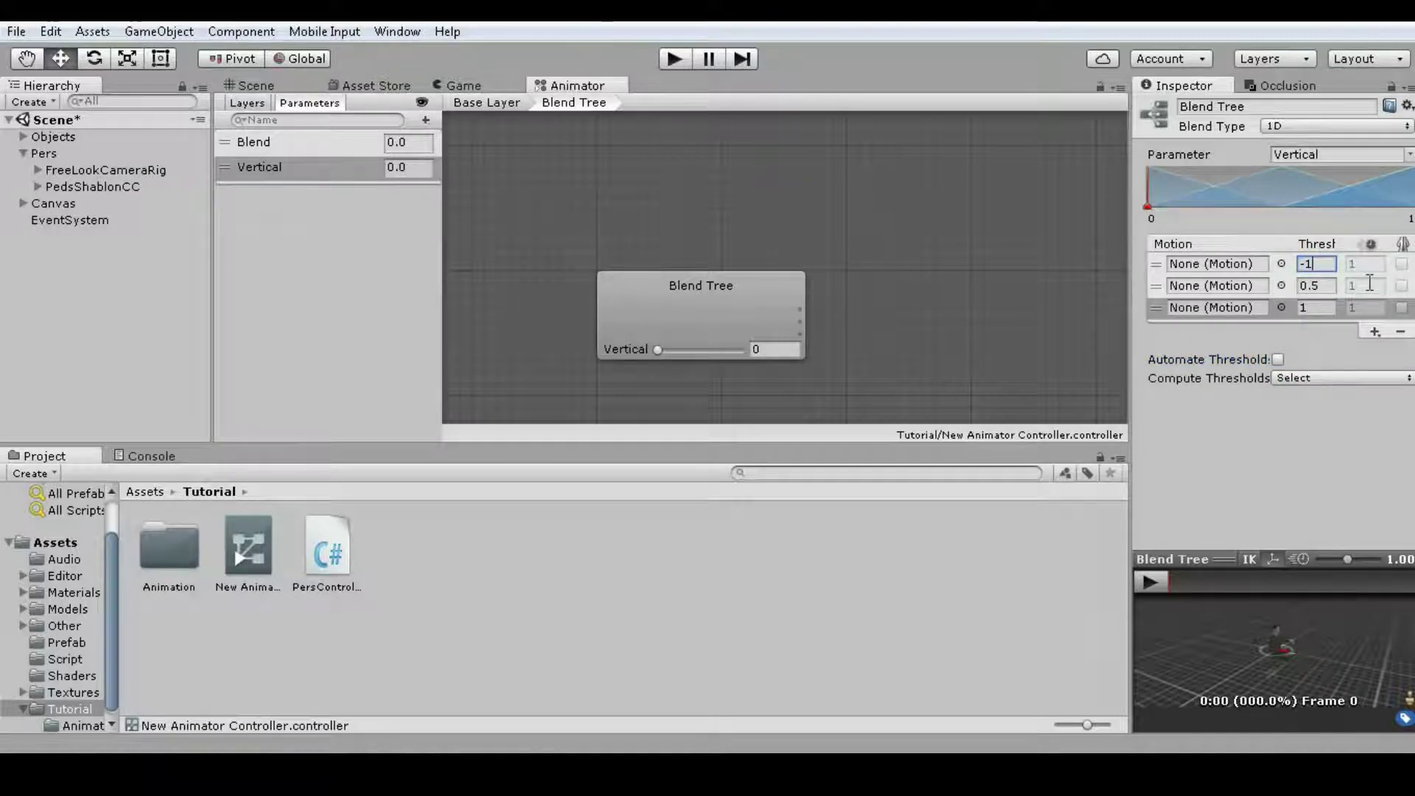
pyautogui.click(1318, 284)
pyautogui.write('0')
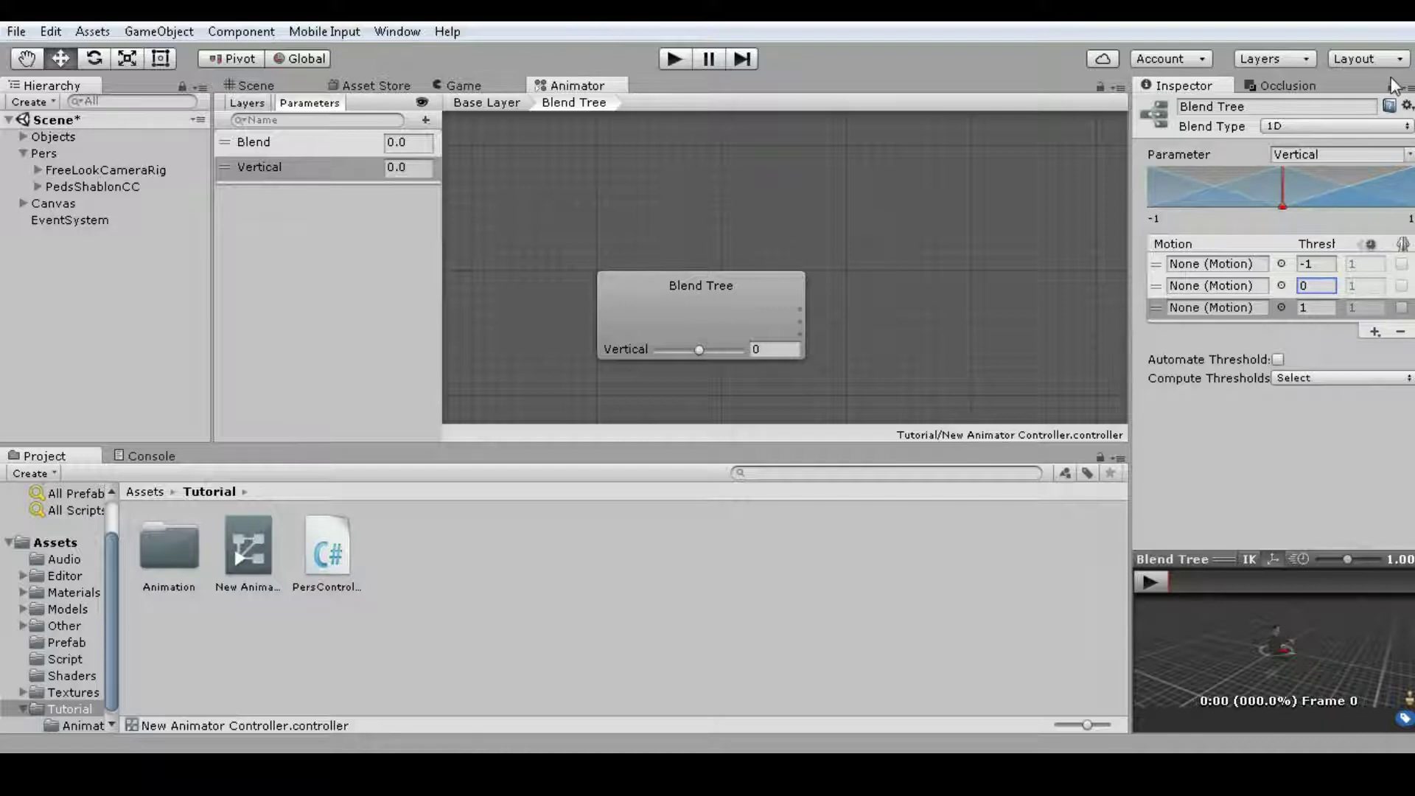
# - Drag the mixamo.com clips from Run Back, Idle and Running into motion slots one, two and three
pyautogui.doubleClick(172, 542)
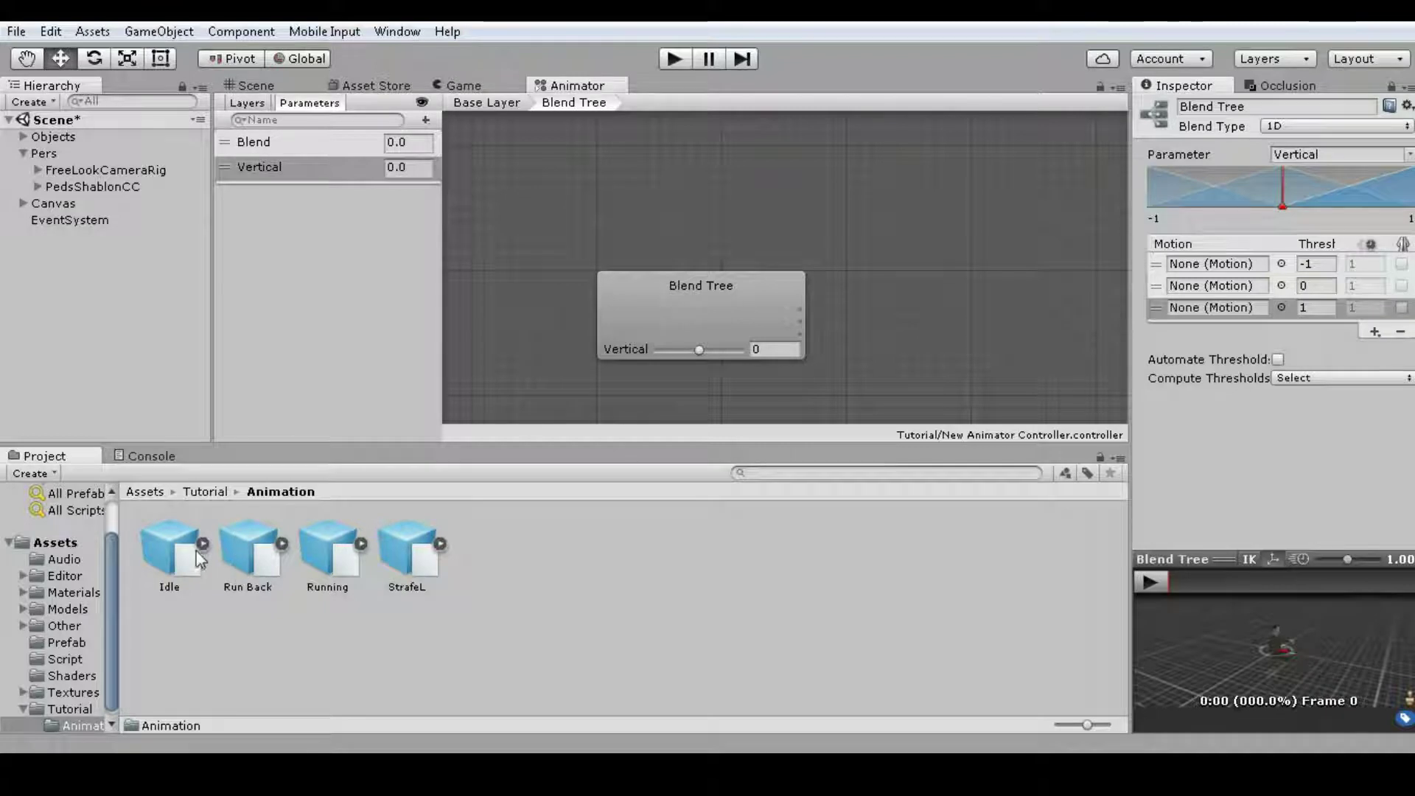
pyautogui.click(283, 544)
pyautogui.moveTo(406, 546); pyautogui.dragTo(1114, 362)
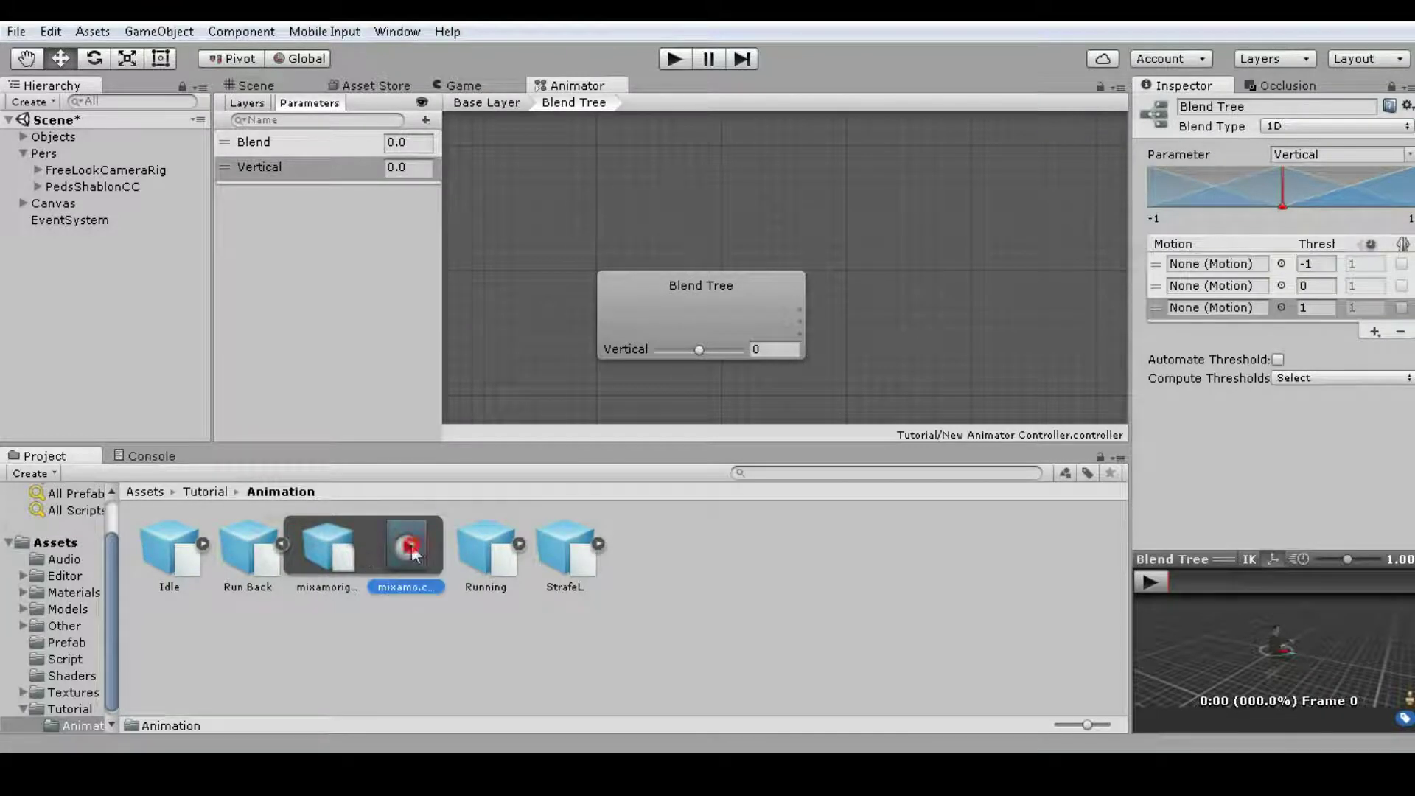
pyautogui.moveTo(1219, 263); pyautogui.dragTo(1219, 264)
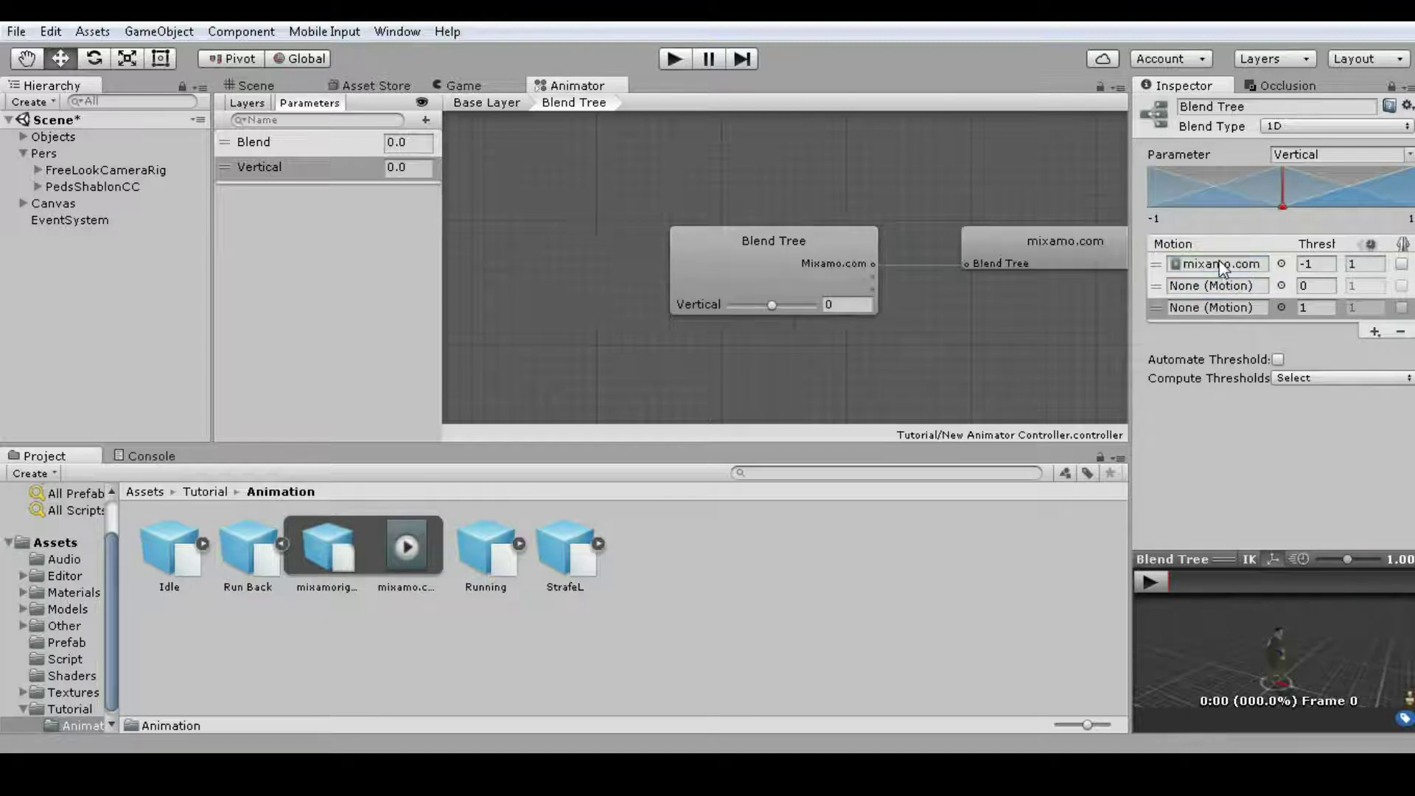
pyautogui.click(203, 544)
pyautogui.moveTo(328, 546); pyautogui.dragTo(1208, 292)
pyautogui.click(202, 544)
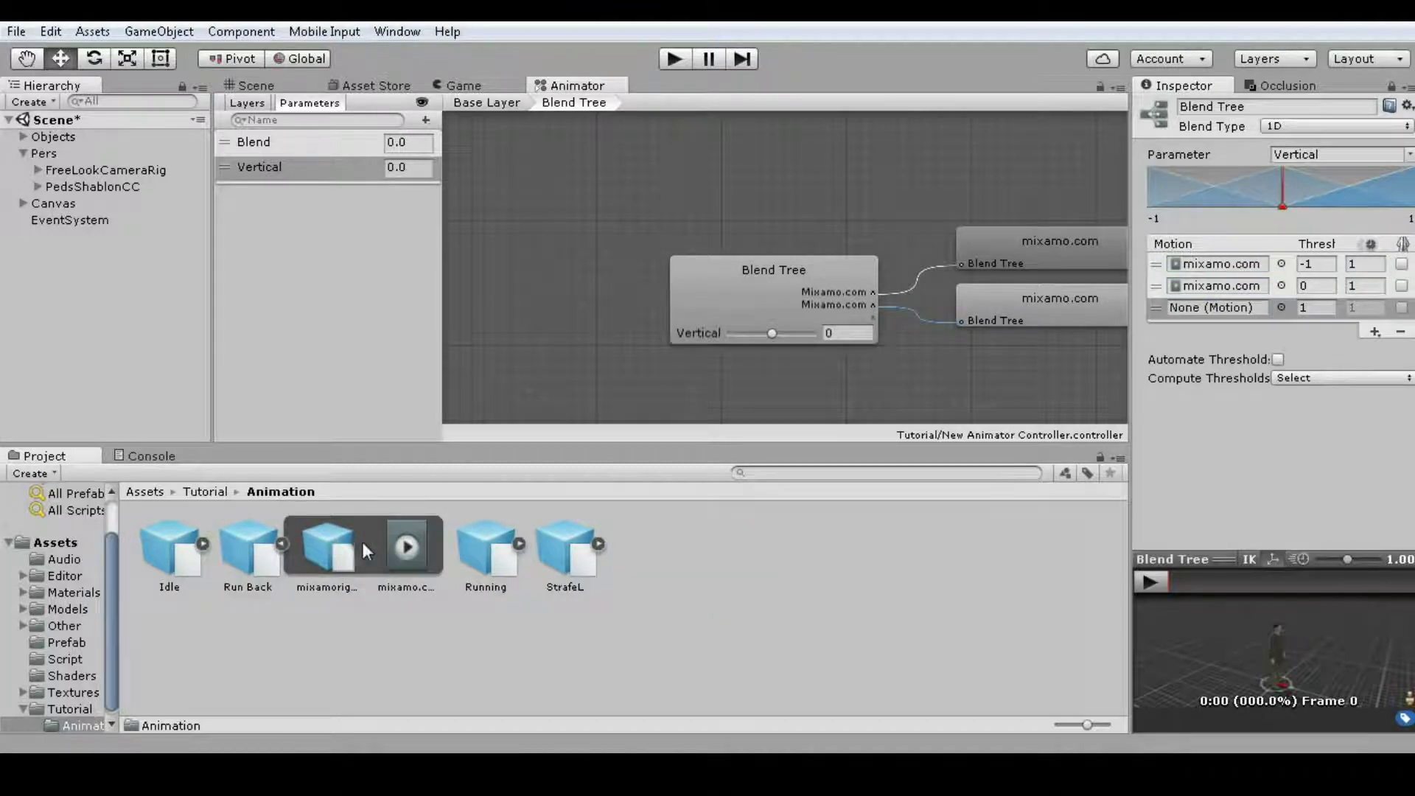
pyautogui.click(520, 545)
pyautogui.moveTo(643, 546); pyautogui.dragTo(1186, 304)
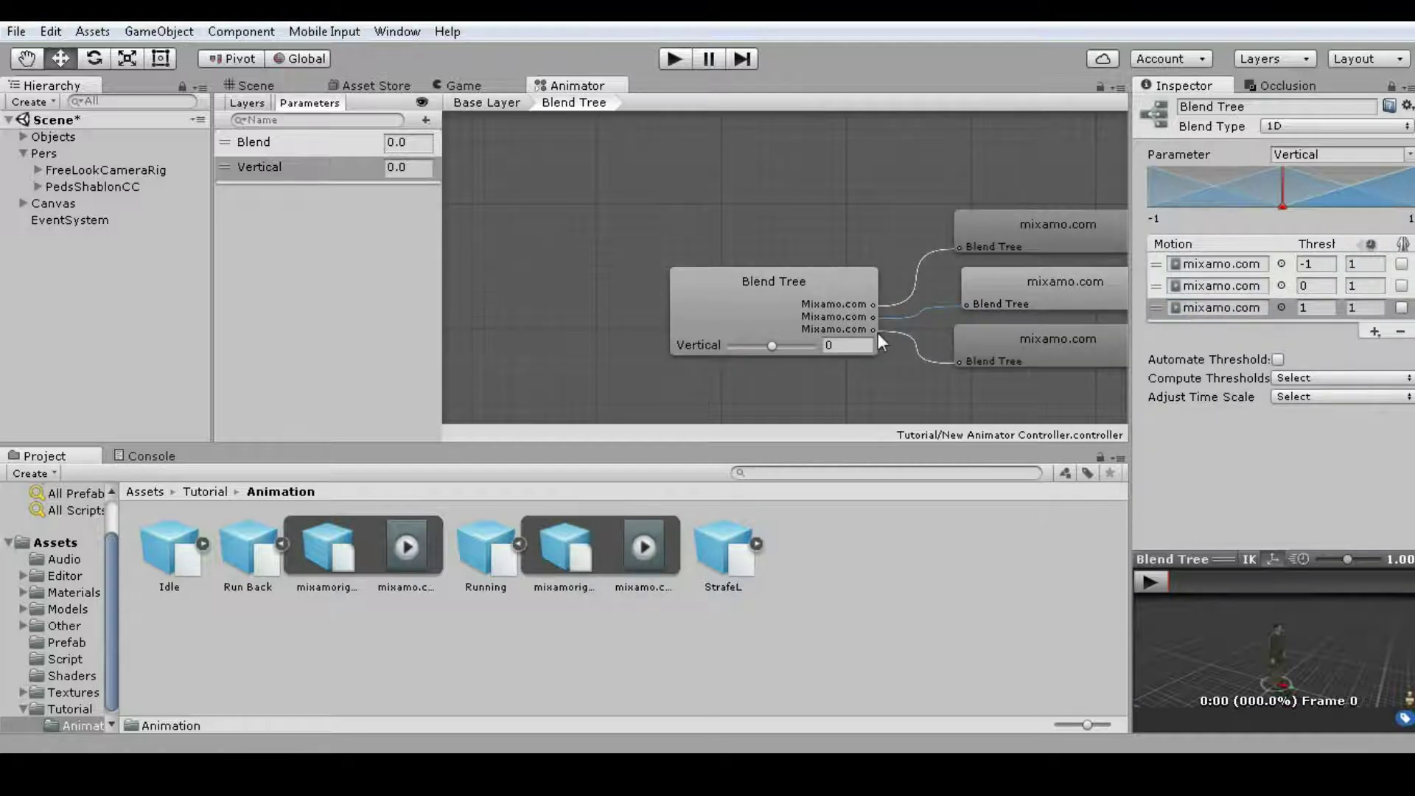
pyautogui.moveTo(878, 334); pyautogui.dragTo(773, 329, button='middle')
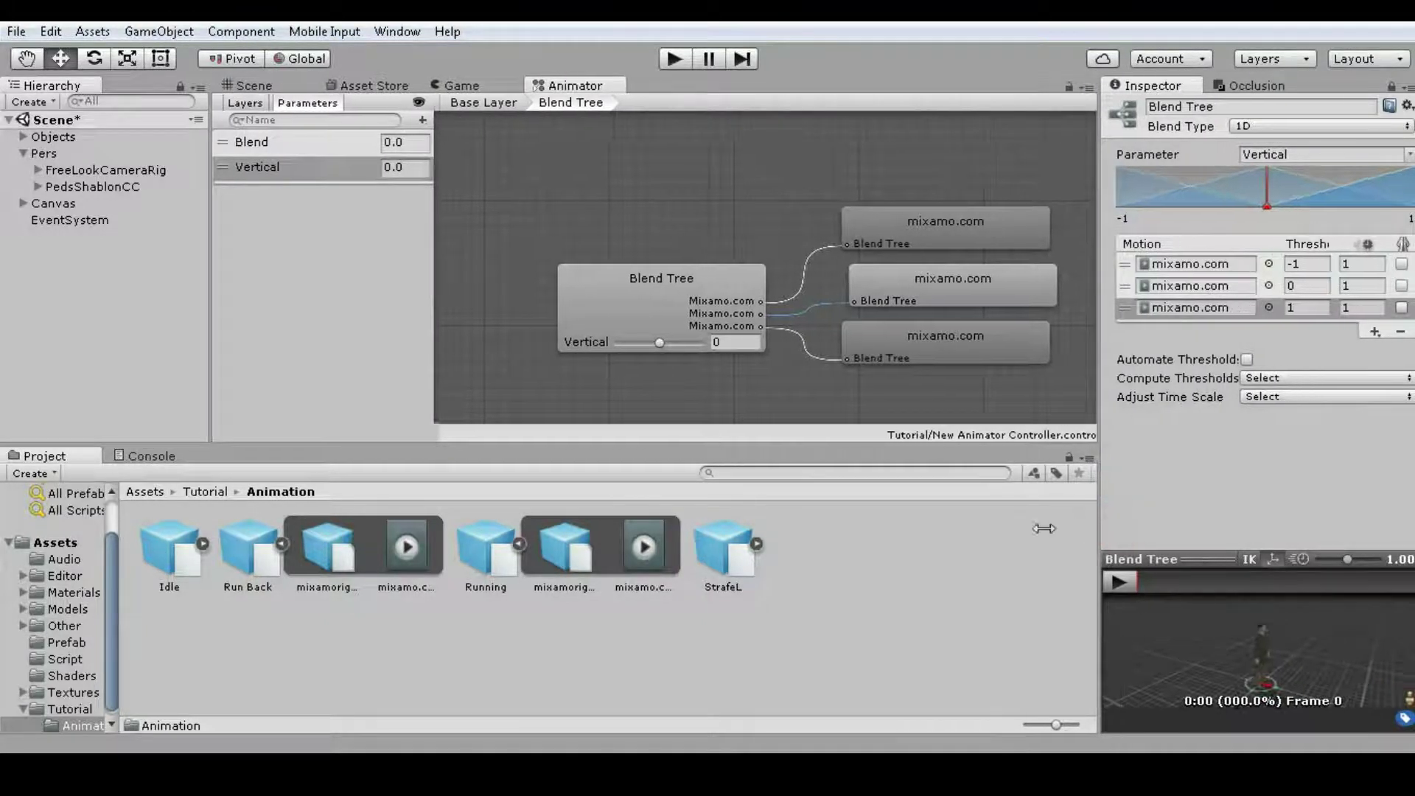
# - Enlarge the preview, play it with Vertical at 1, then pause it at 0
pyautogui.moveTo(1128, 527); pyautogui.dragTo(1017, 527)
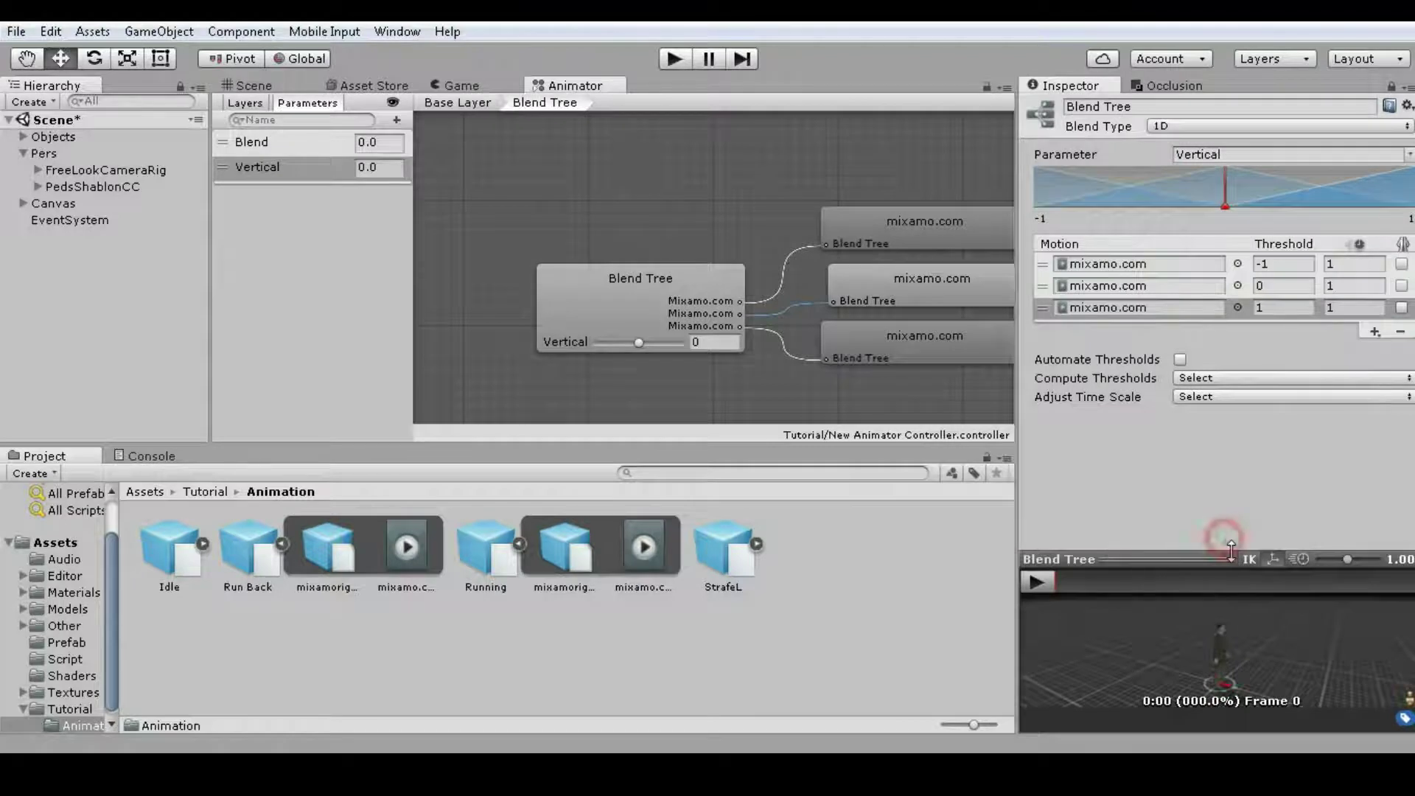
pyautogui.moveTo(1223, 549); pyautogui.dragTo(1226, 426)
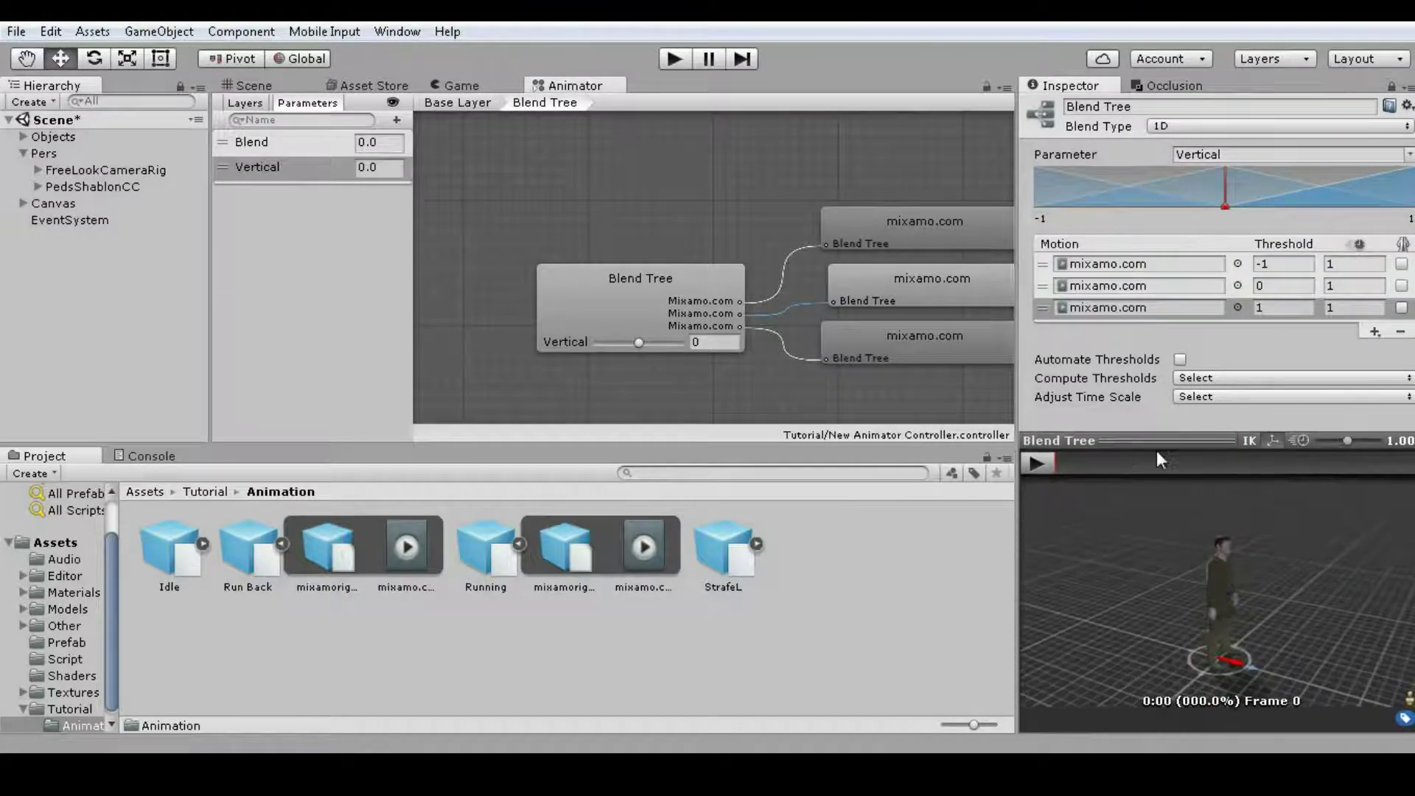
pyautogui.click(1036, 463)
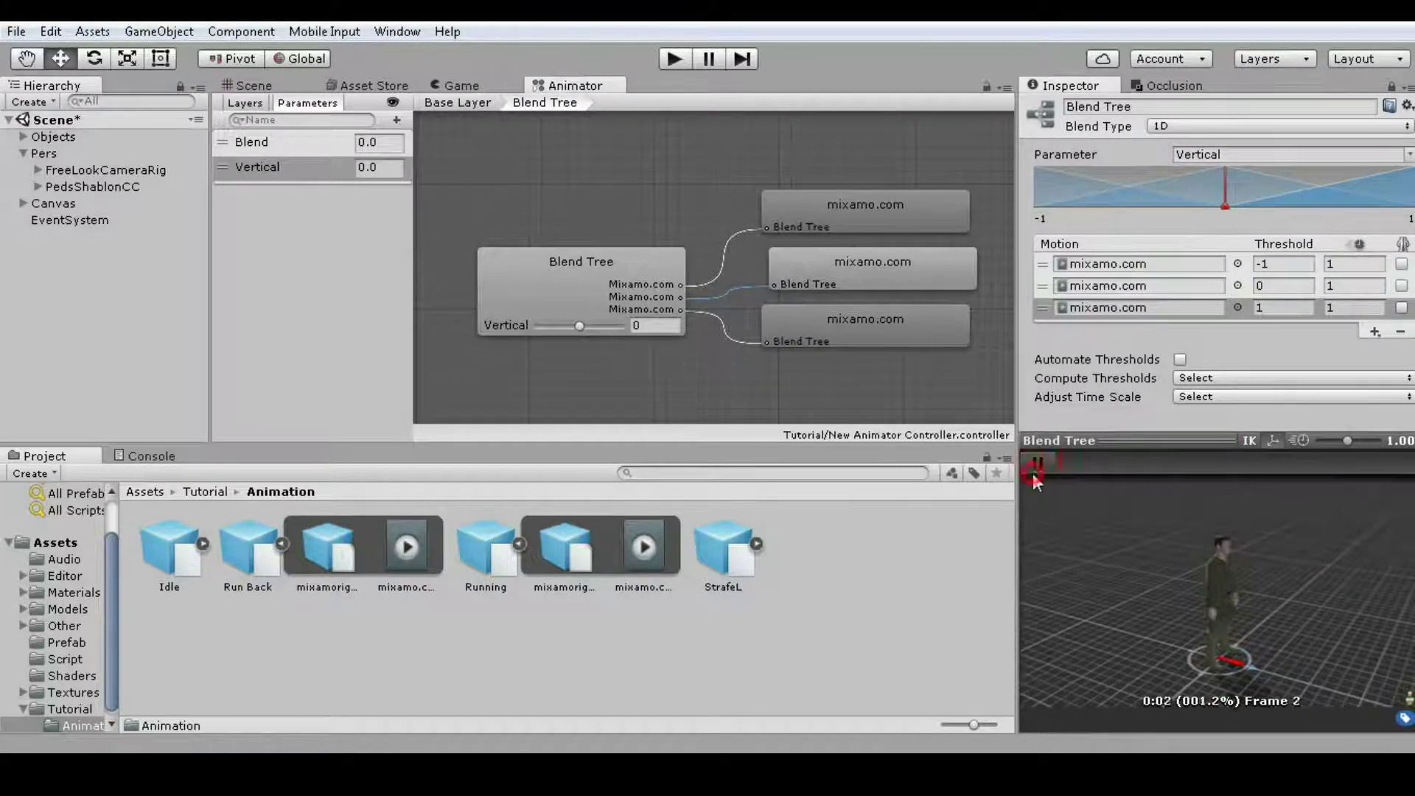
pyautogui.moveTo(583, 324)
pyautogui.mouseDown()
pyautogui.moveTo(670, 331)
pyautogui.moveTo(516, 360)
pyautogui.moveTo(589, 352)
pyautogui.mouseUp()
pyautogui.click(661, 324)
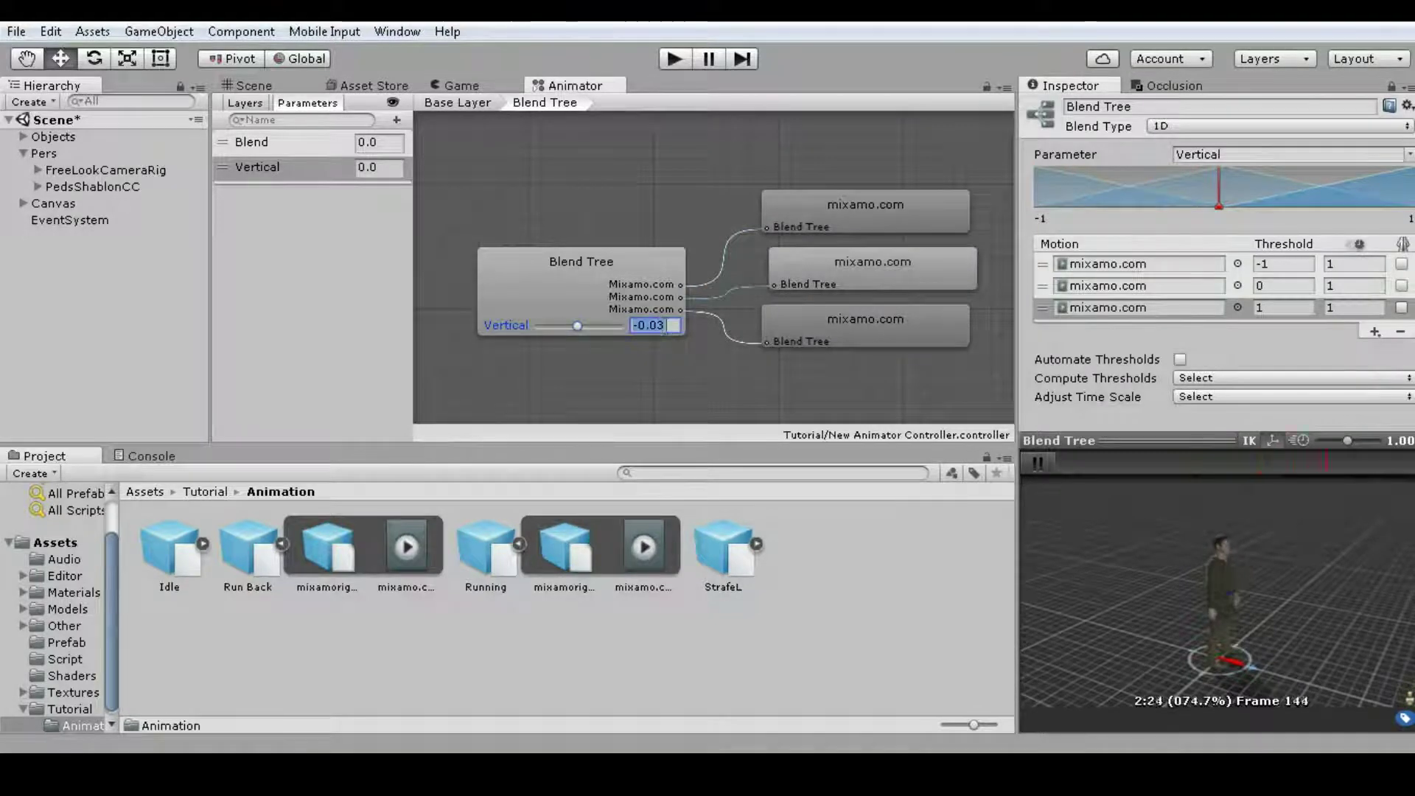
pyautogui.write('0')
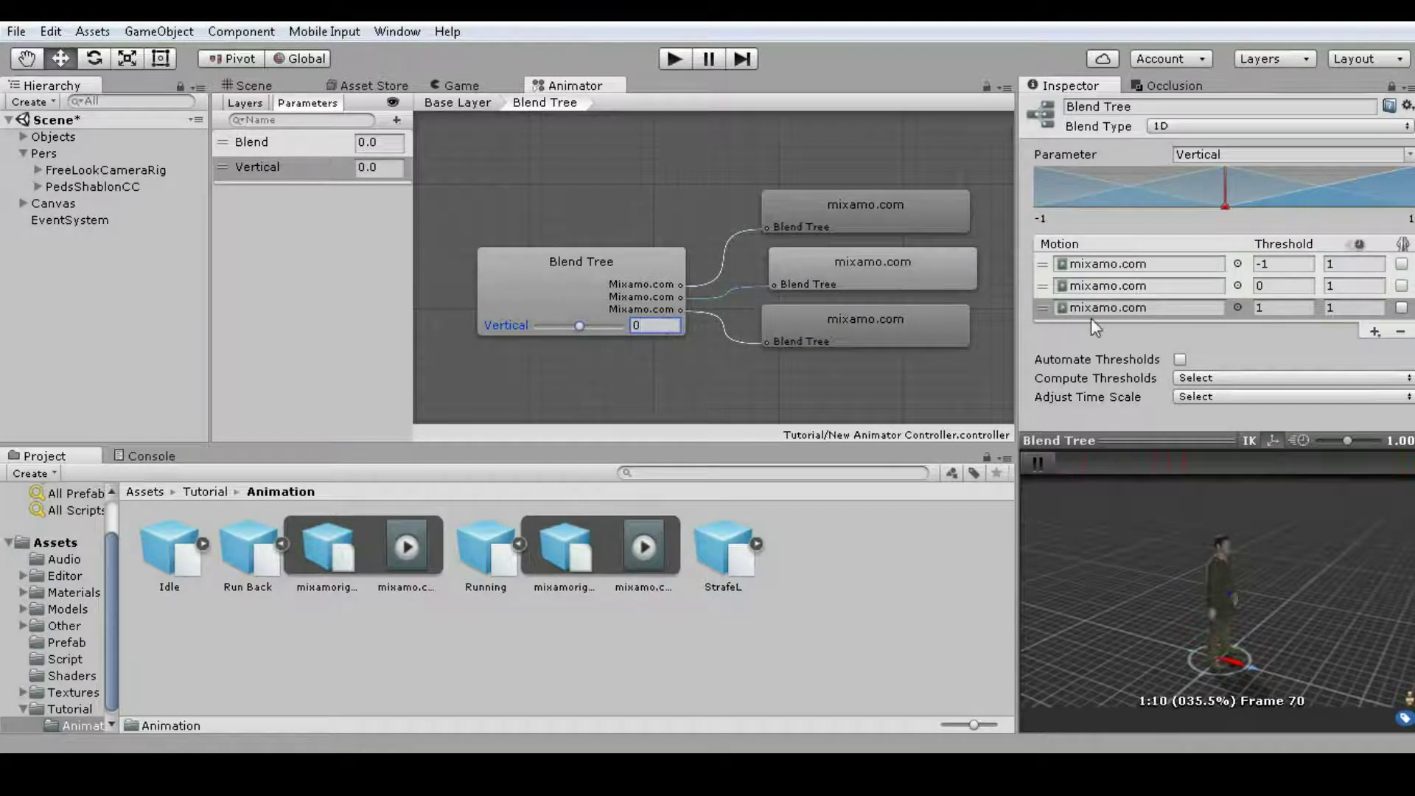
pyautogui.click(1038, 462)
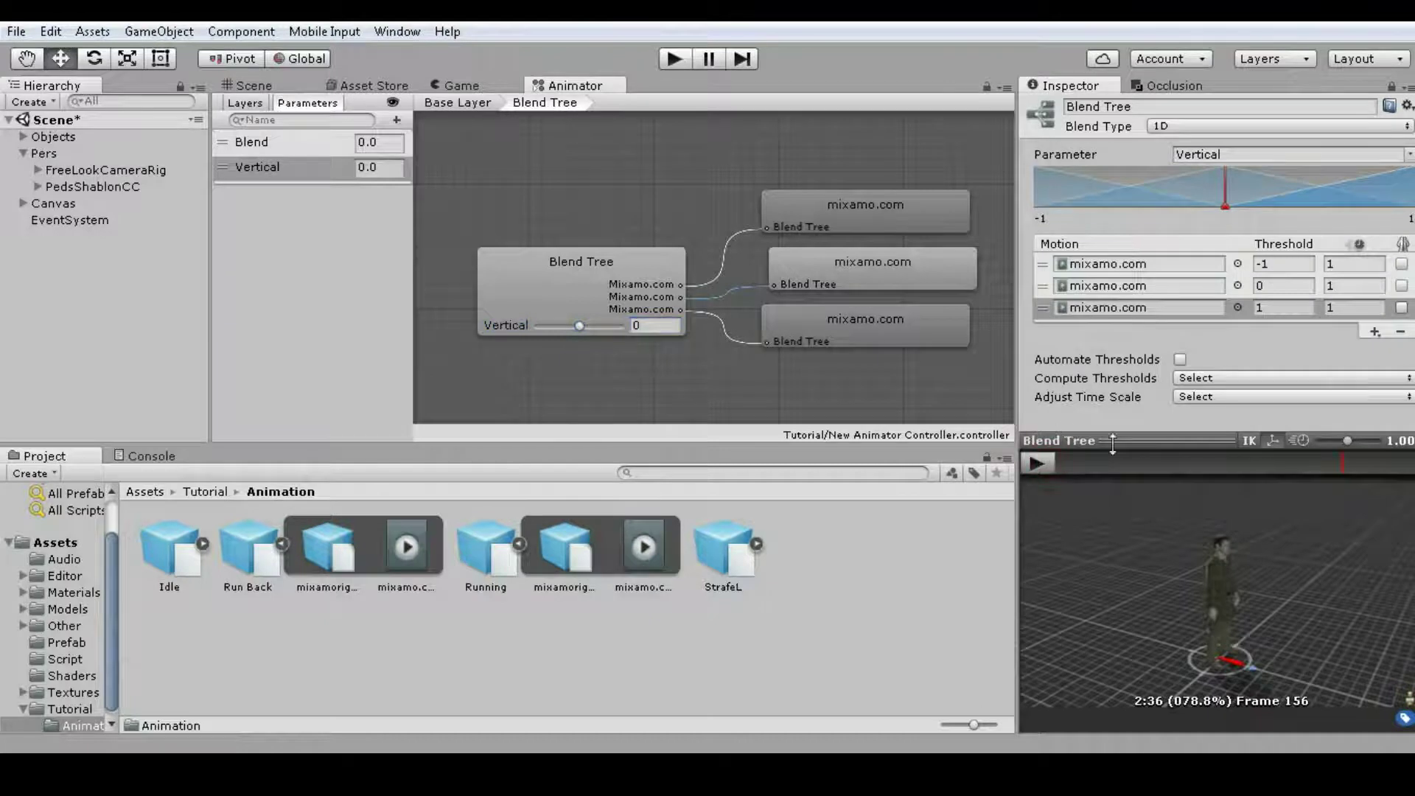
# - Widen the Animator graph area and collapse the character preview pane
pyautogui.moveTo(1019, 431); pyautogui.dragTo(1130, 436)
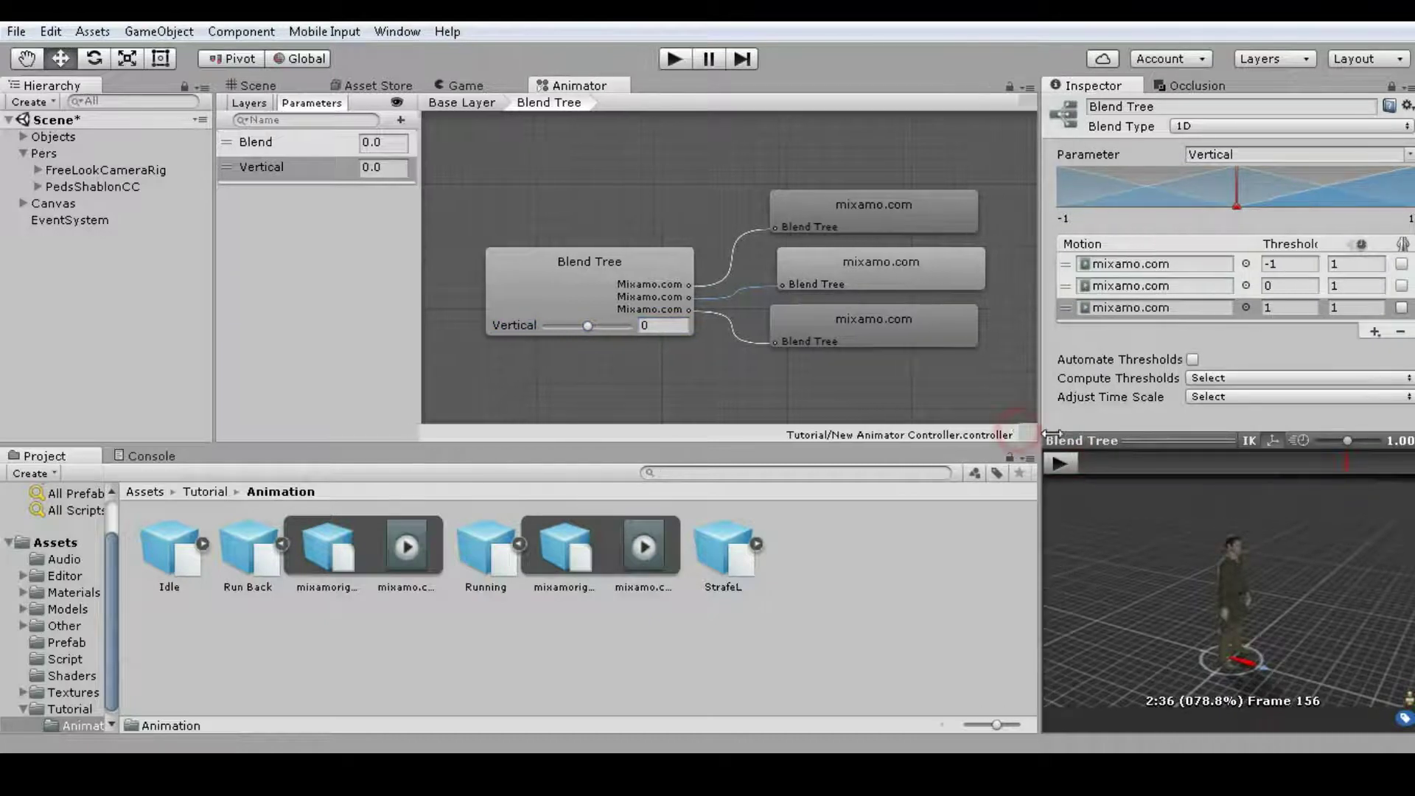
pyautogui.click(1160, 435)
pyautogui.click(1205, 716)
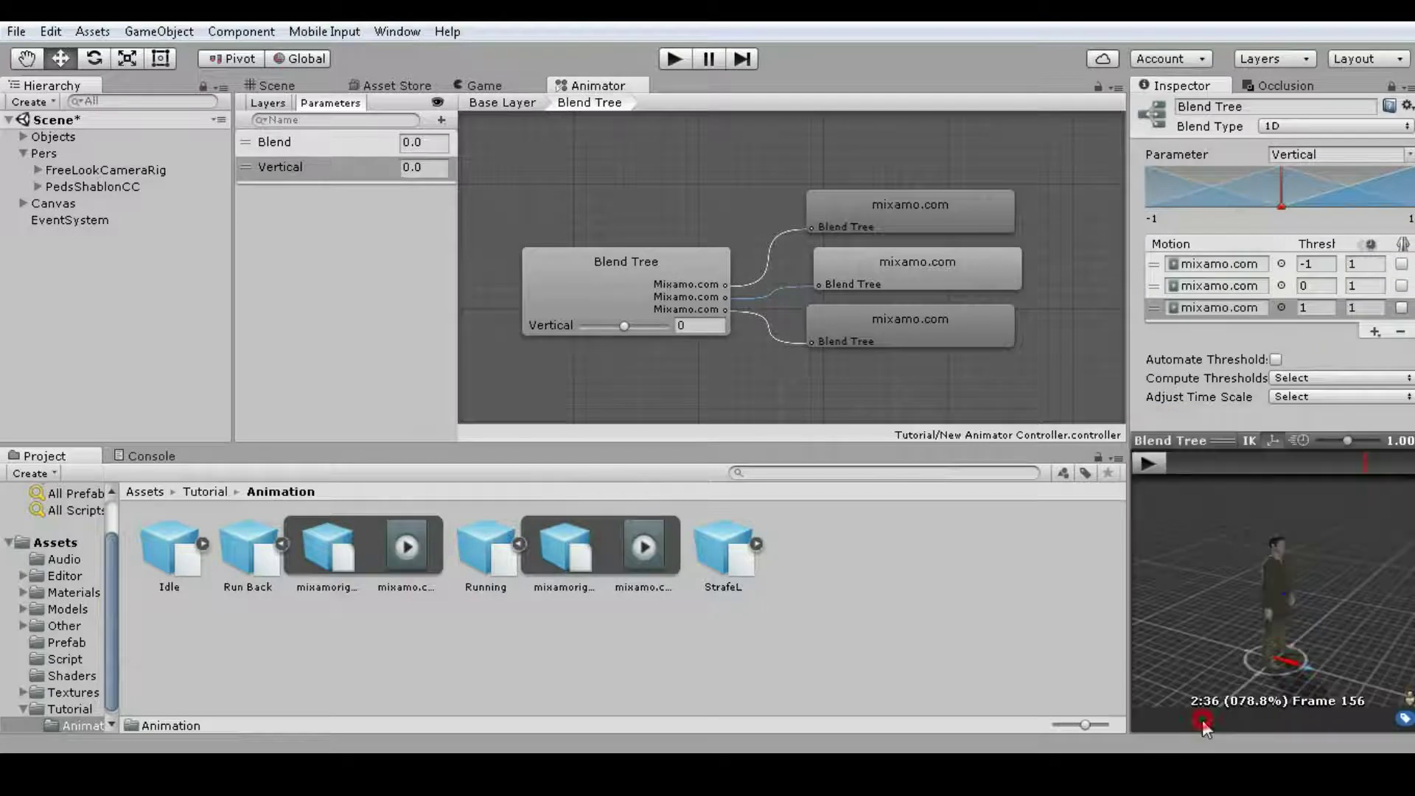
pyautogui.click(1232, 434)
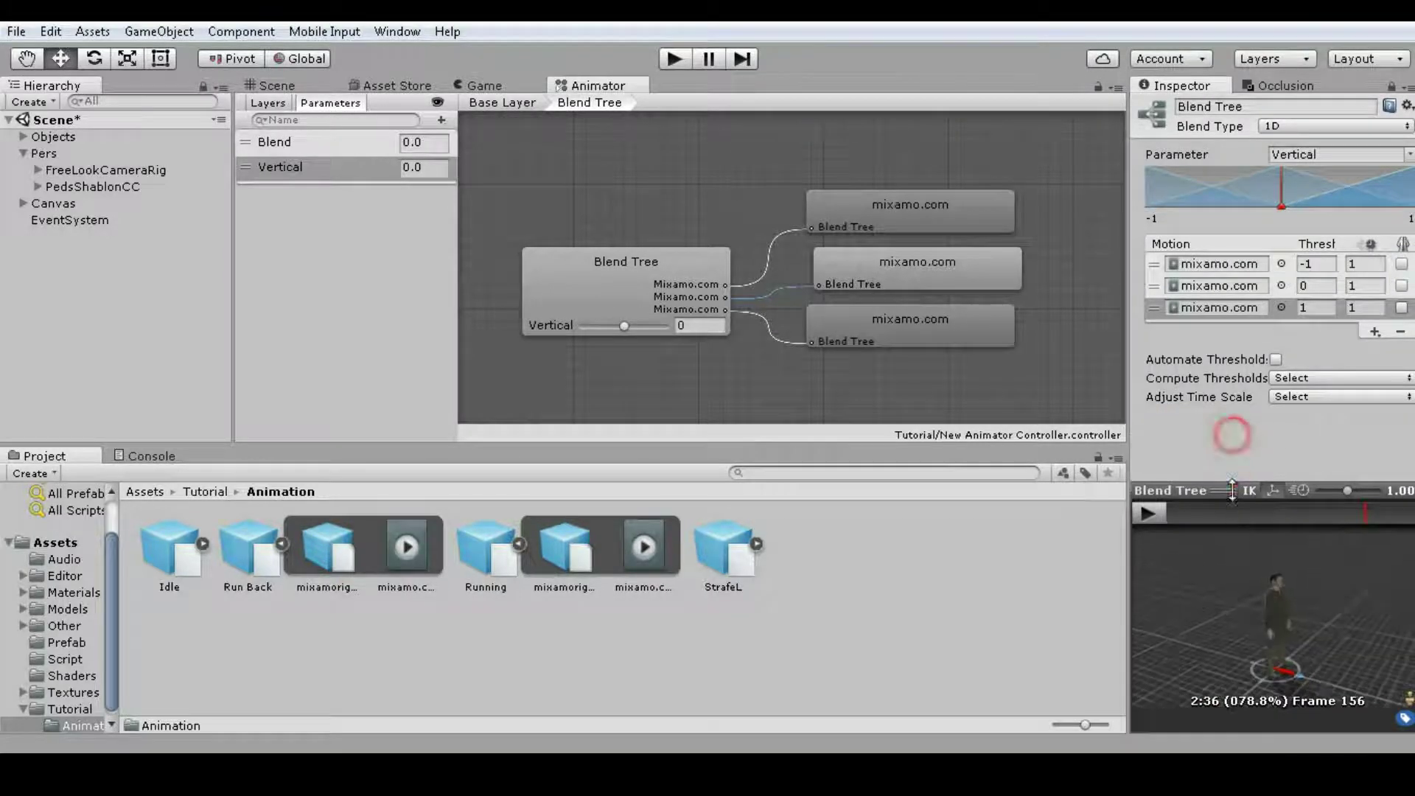
# - Make the blend type 2D Simple Directional and add a Horizontal float as the second parameter
pyautogui.click(1311, 126)
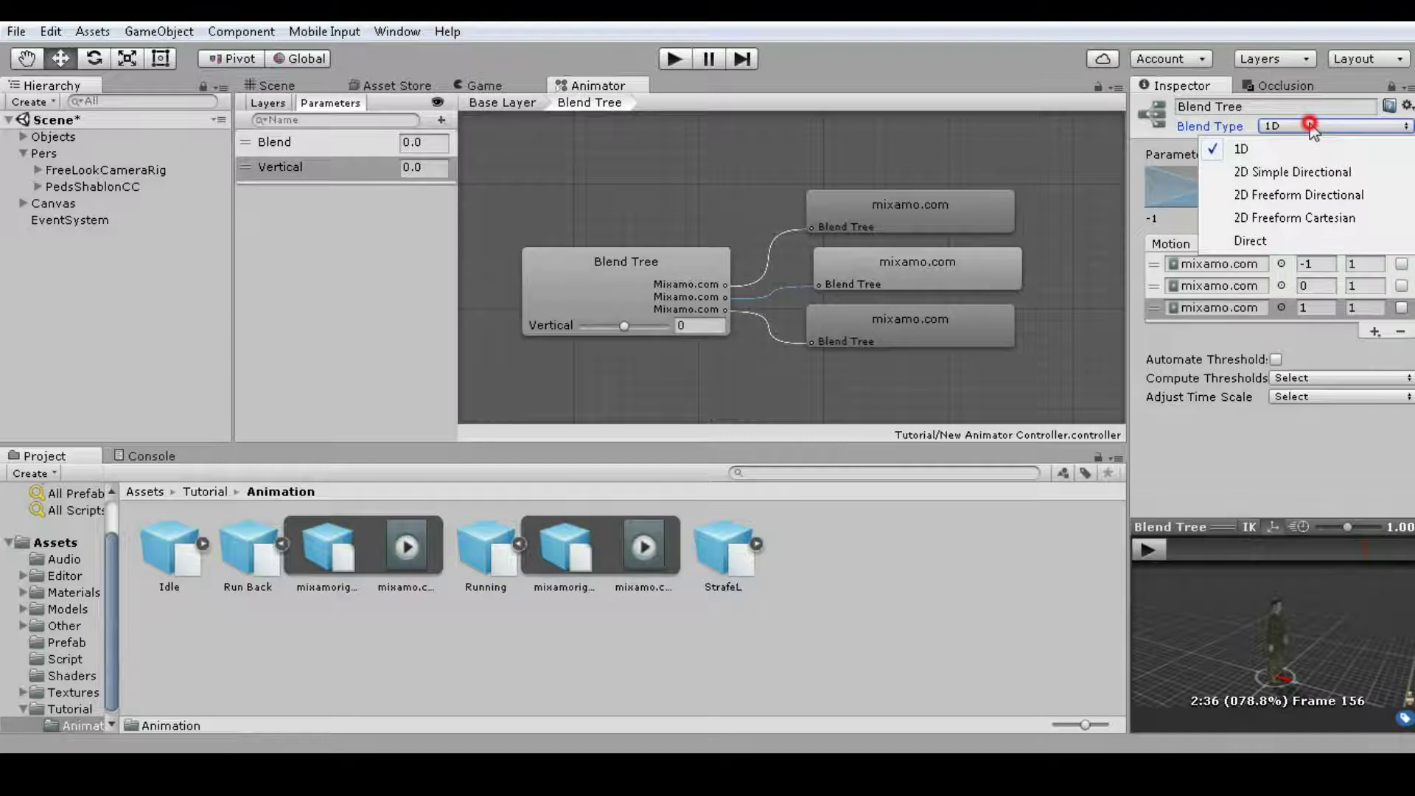
pyautogui.click(1303, 174)
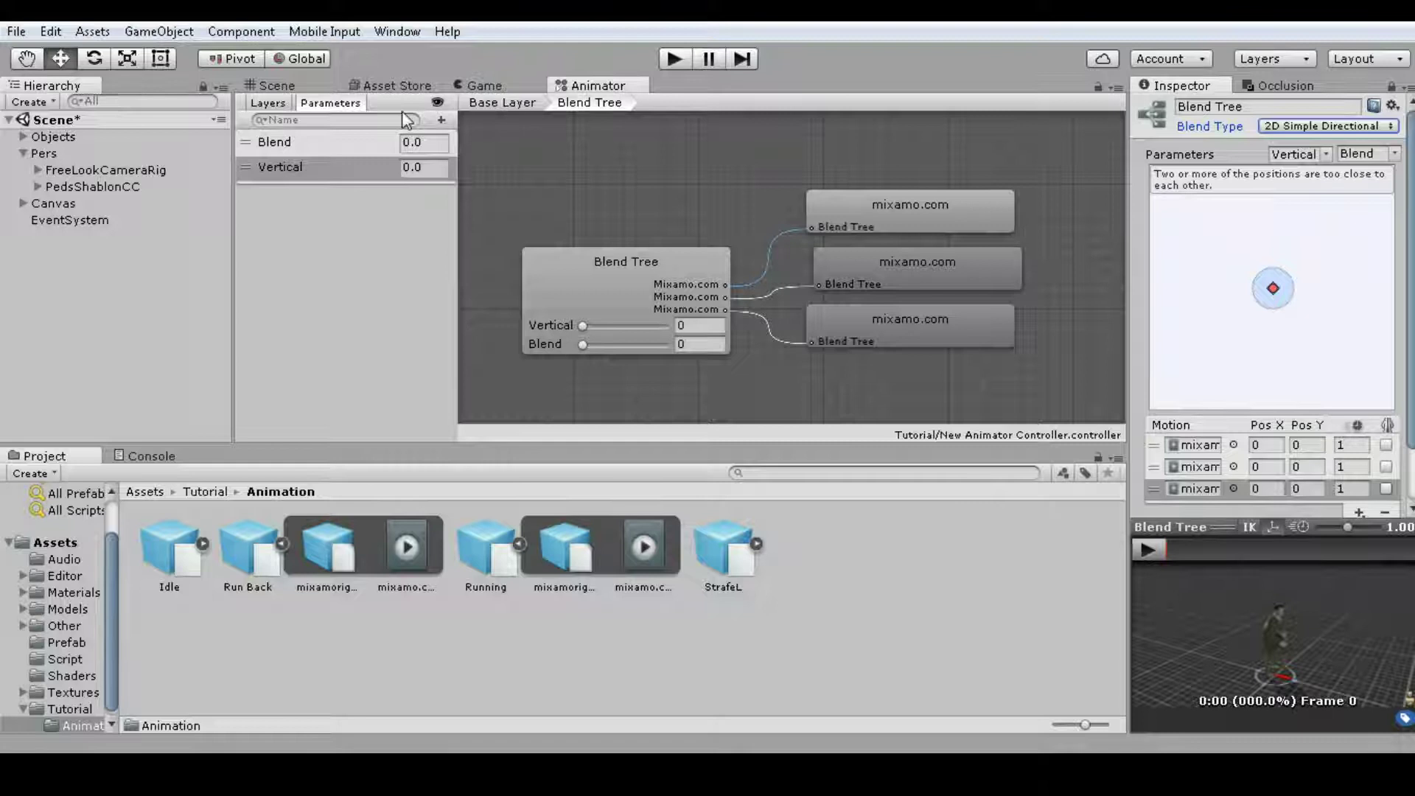
pyautogui.click(441, 119)
pyautogui.click(460, 147)
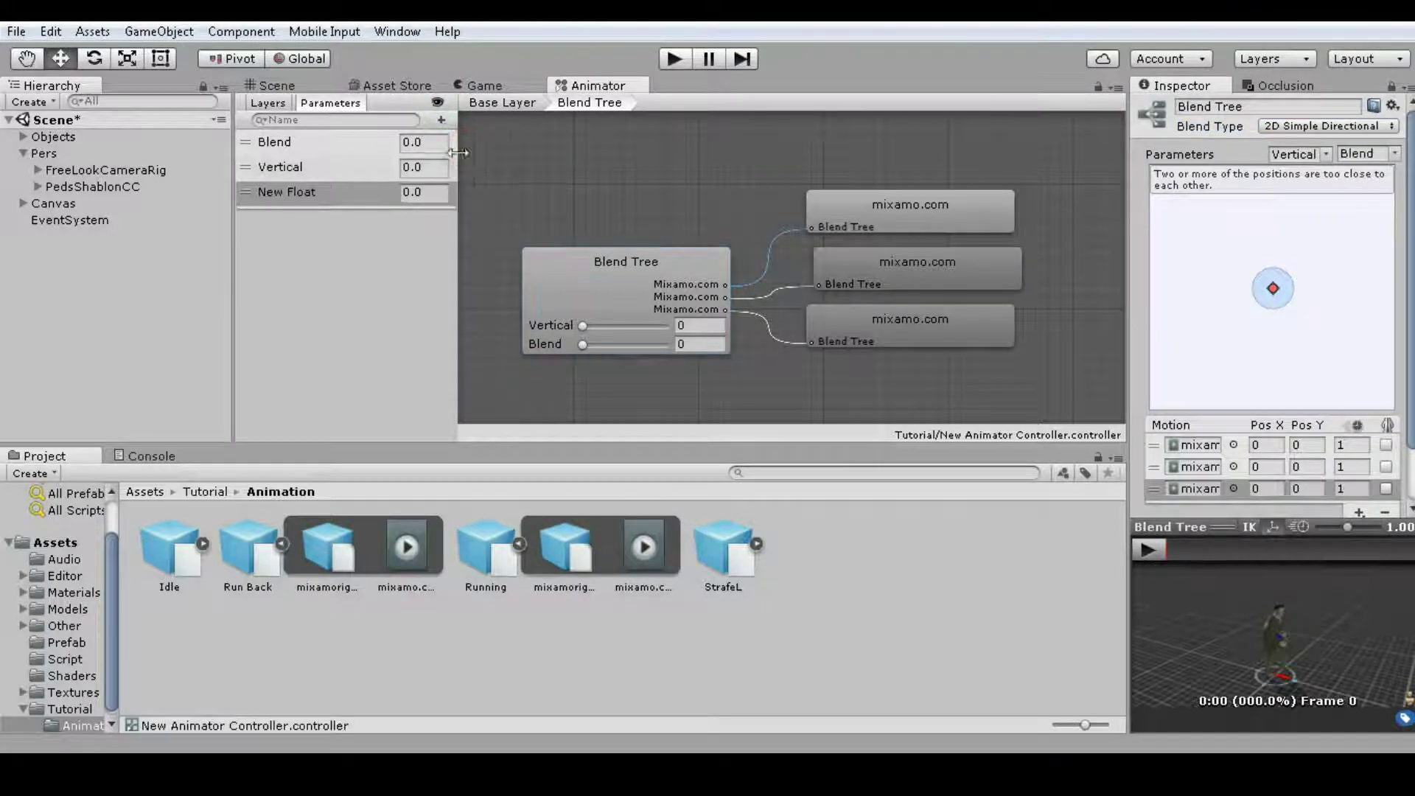
pyautogui.click(300, 195)
pyautogui.click(306, 195)
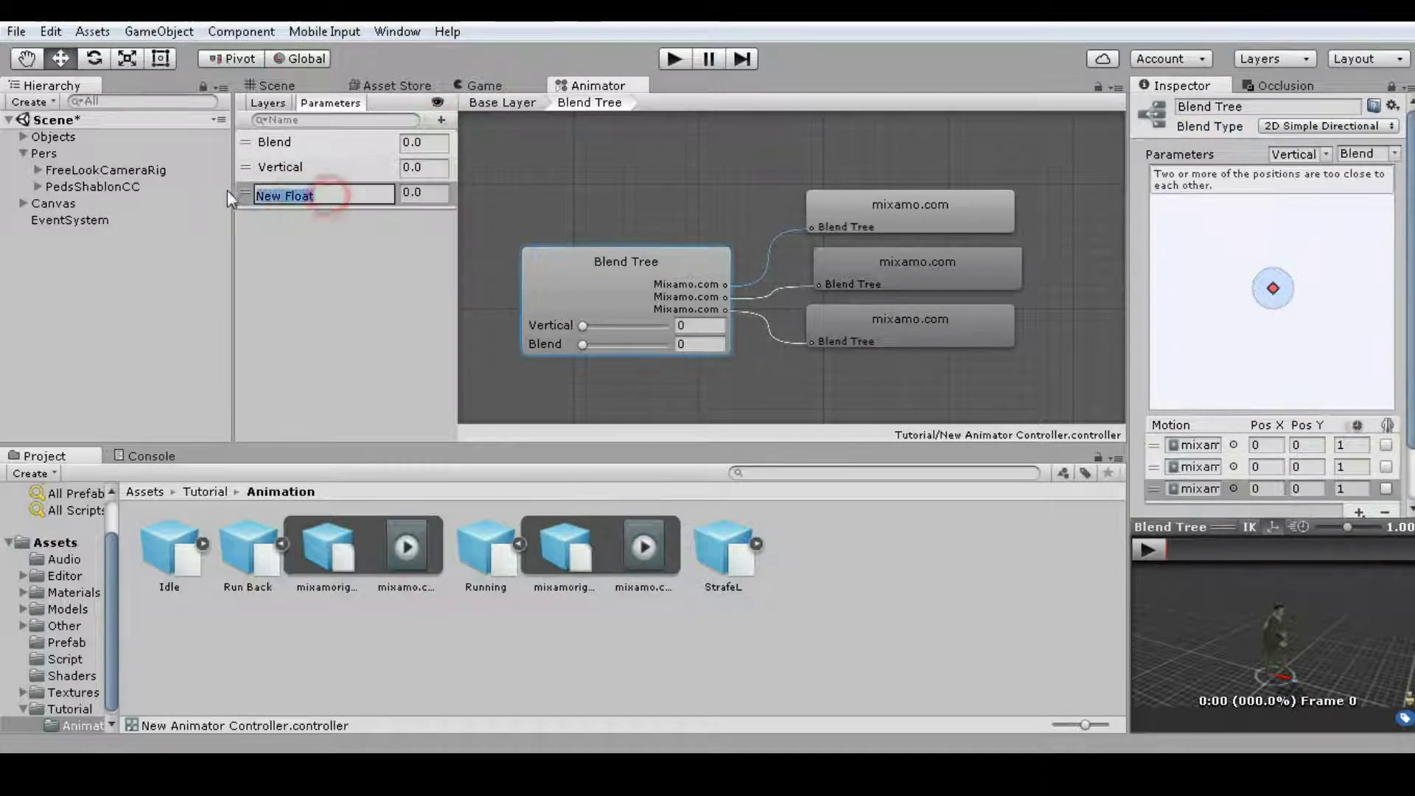
pyautogui.write('Horizontal')
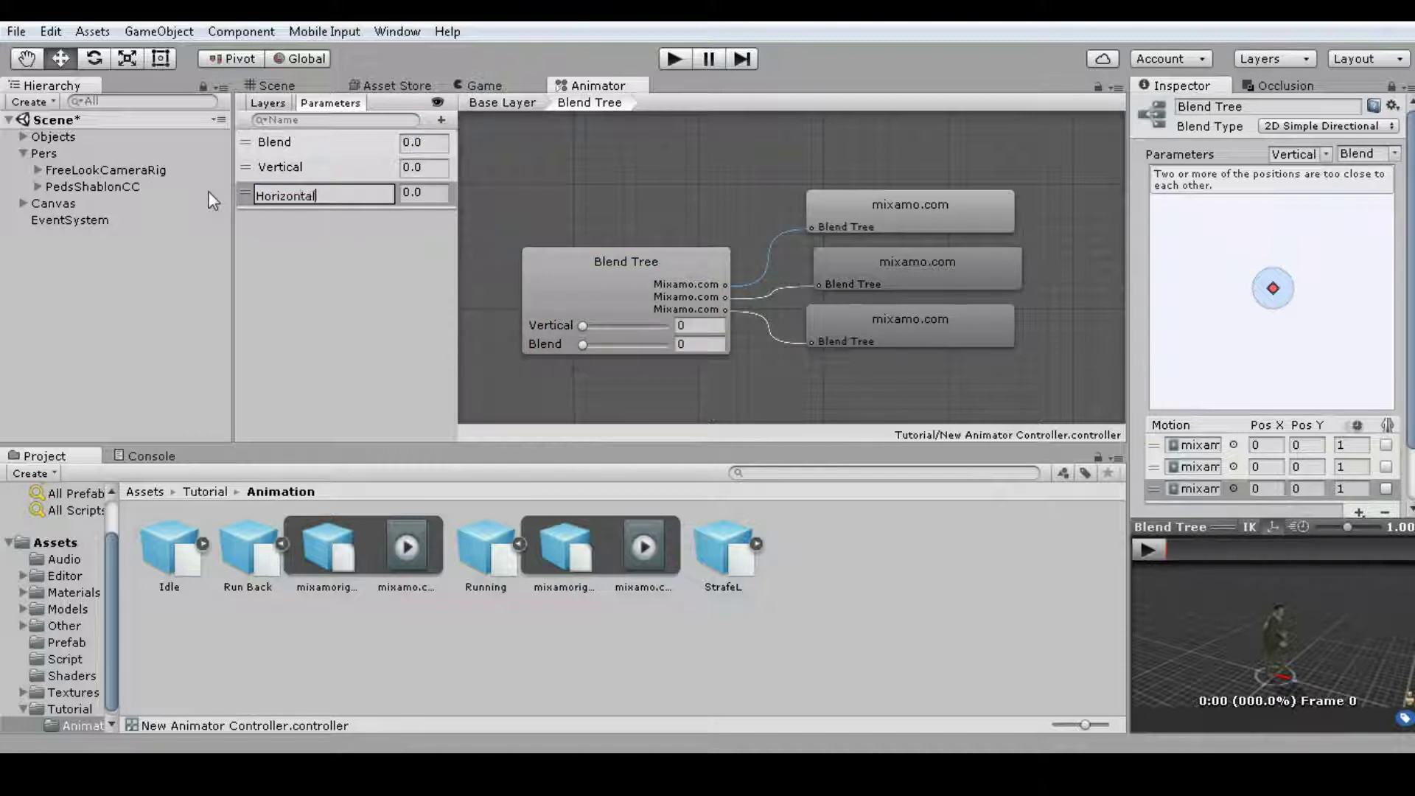
pyautogui.click(313, 209)
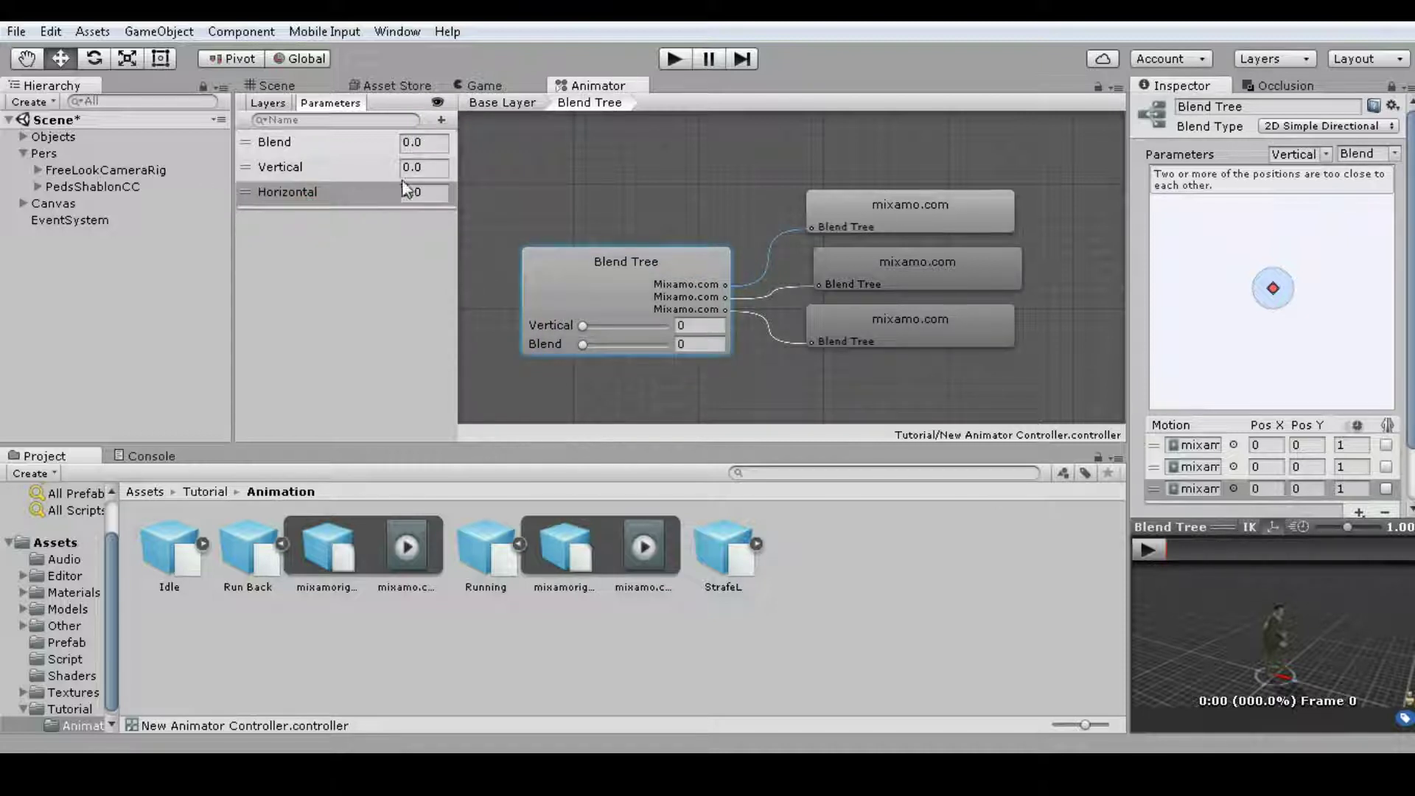
pyautogui.click(1393, 154)
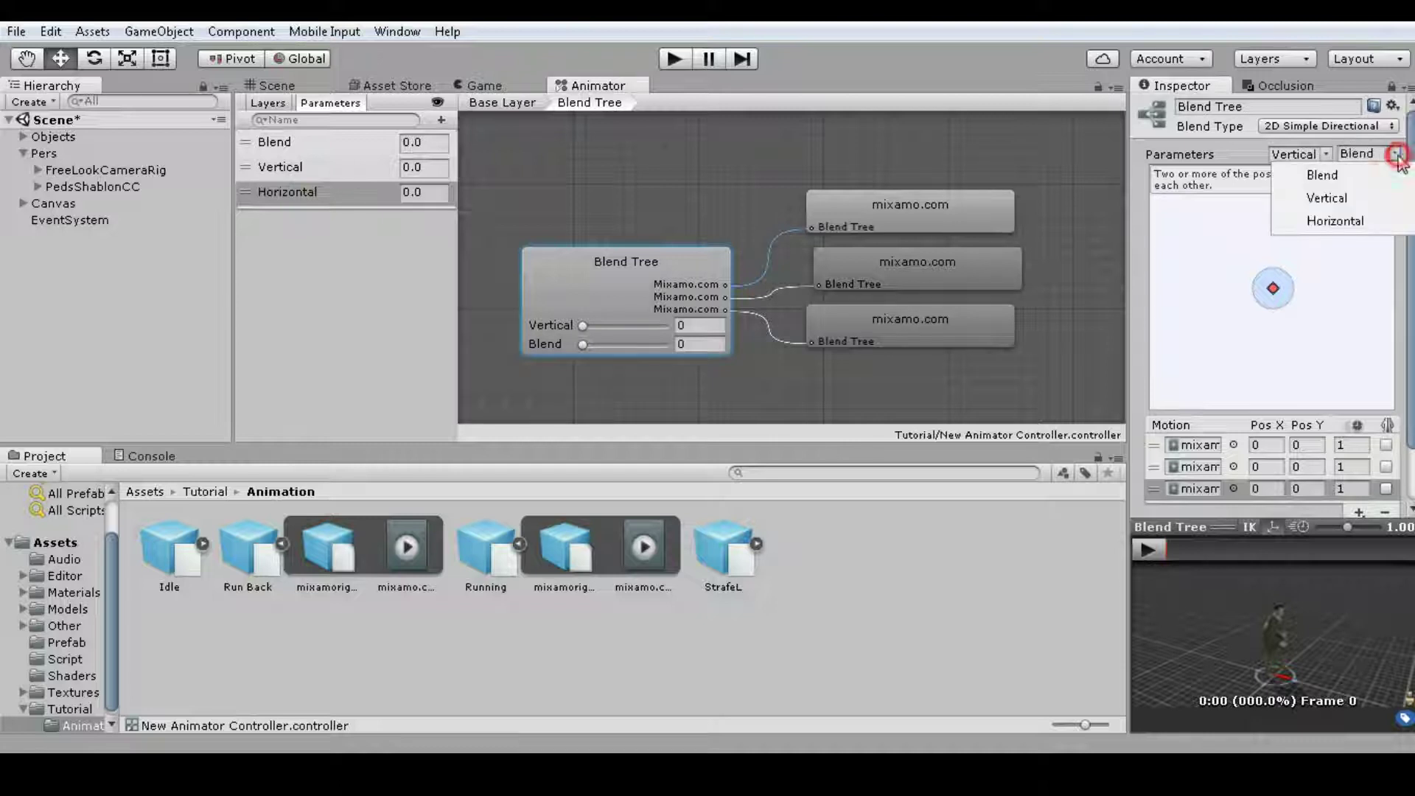
pyautogui.click(1356, 220)
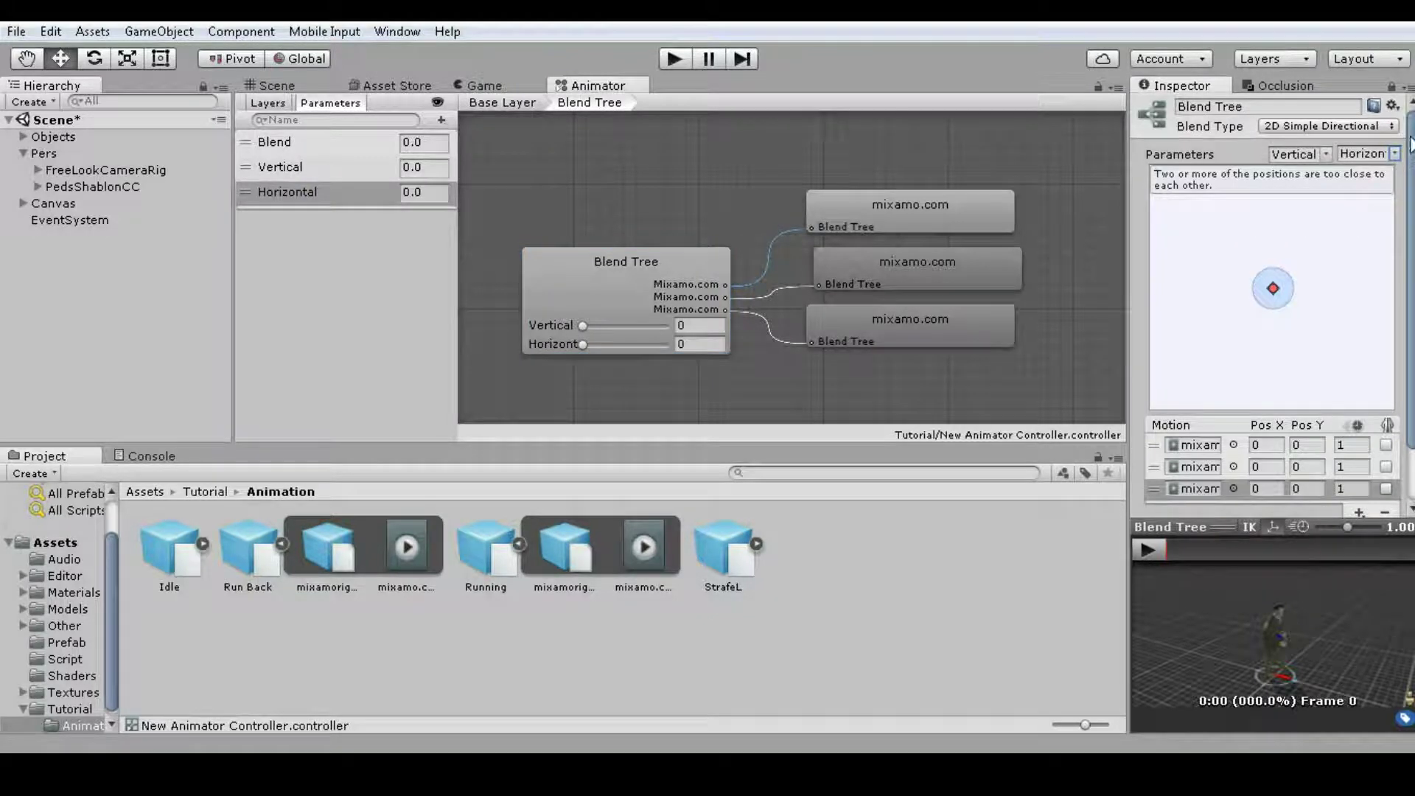
# - Set Pos X to -1 for the first motion and 1 for the third
pyautogui.moveTo(1409, 147); pyautogui.dragTo(1409, 207)
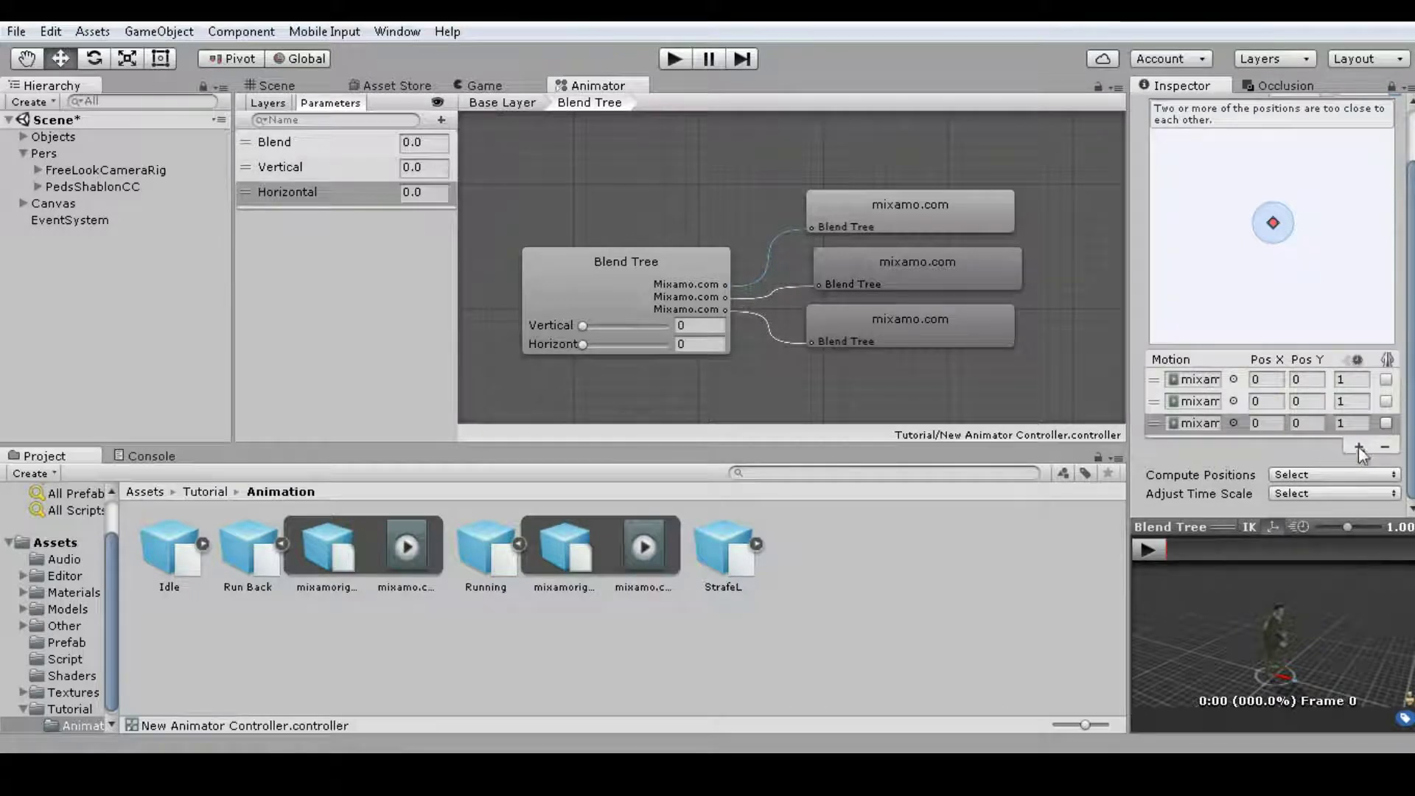
pyautogui.click(1278, 380)
pyautogui.write('-1')
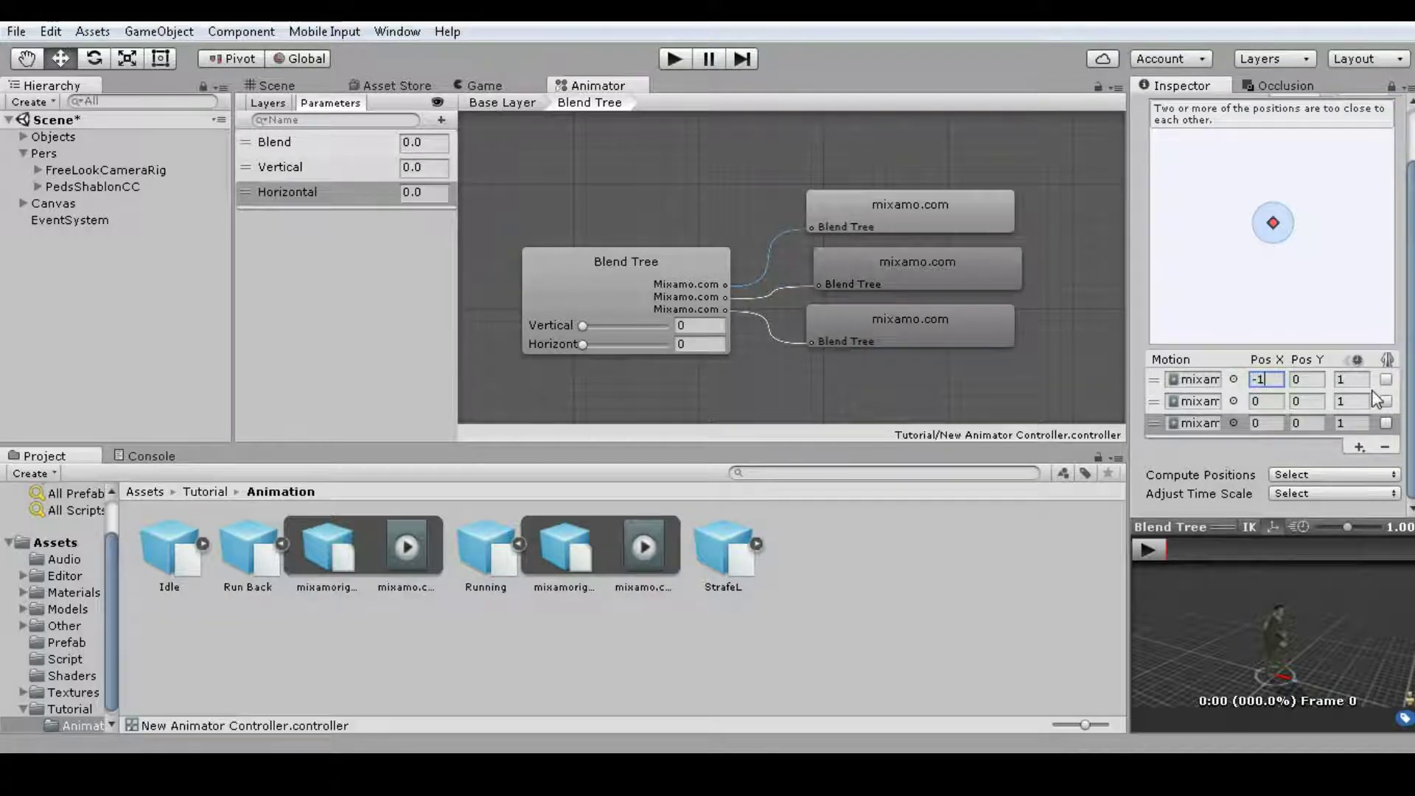
pyautogui.press('Return')
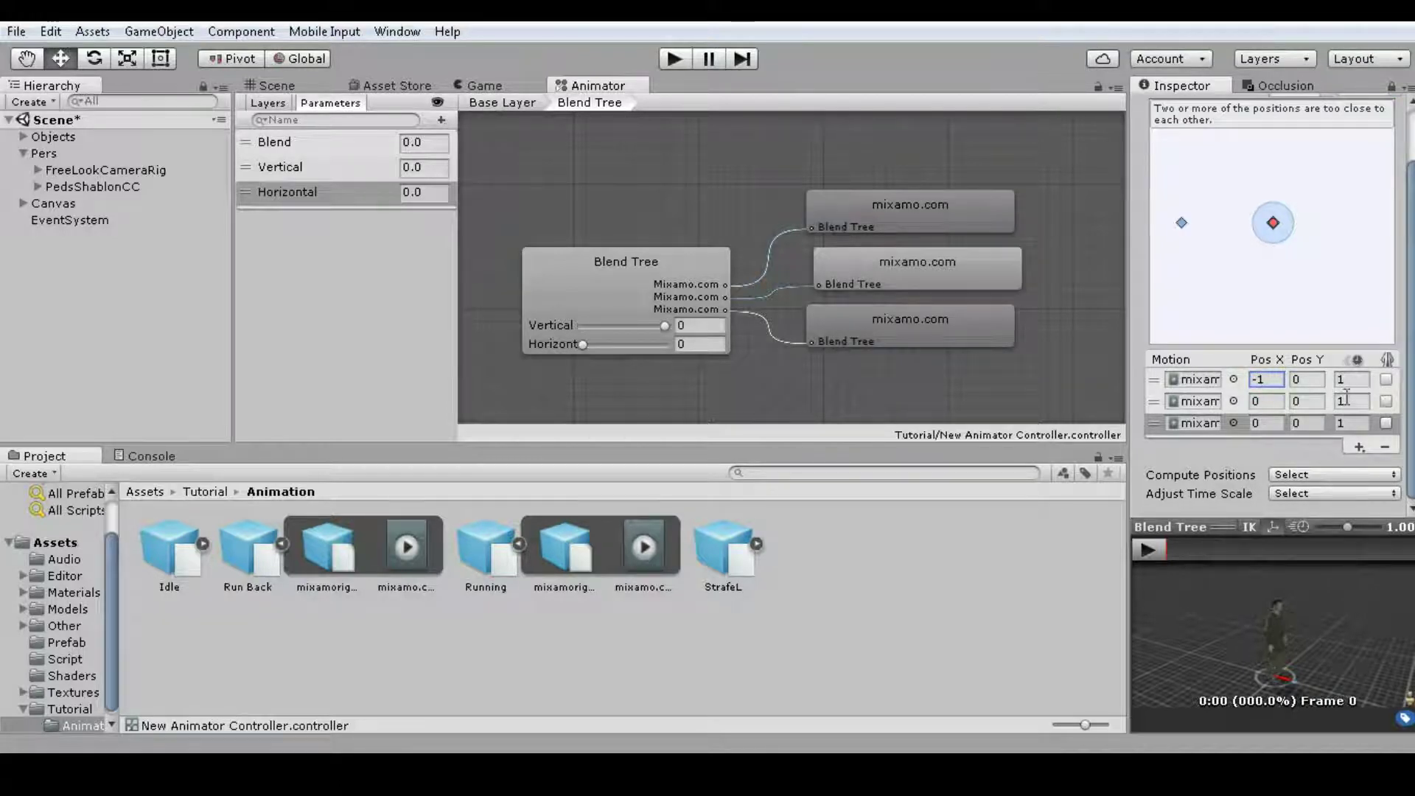
pyautogui.click(1267, 423)
pyautogui.write('1')
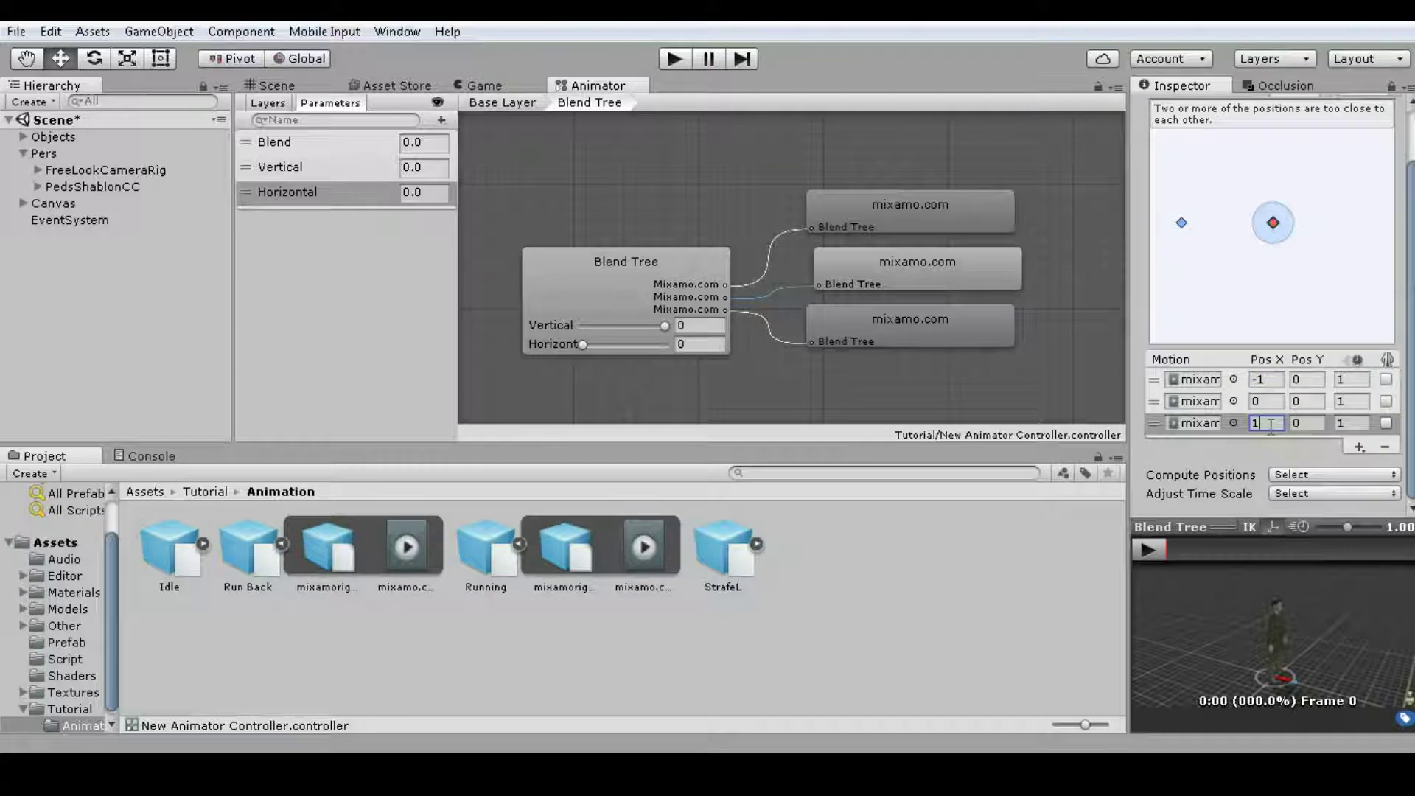
pyautogui.press('Return')
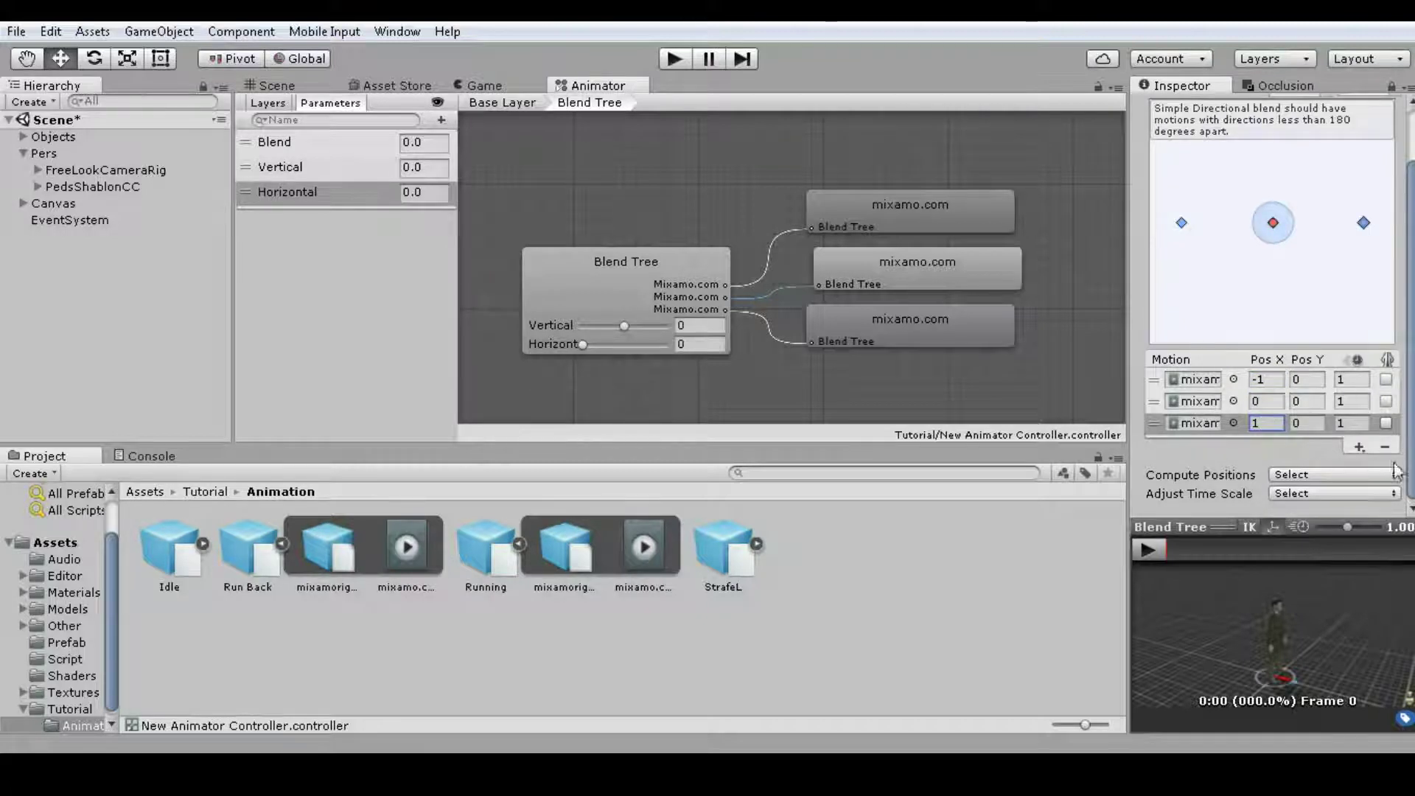
# - Add two more motion slots and start entering their Pos X values
pyautogui.click(1358, 448)
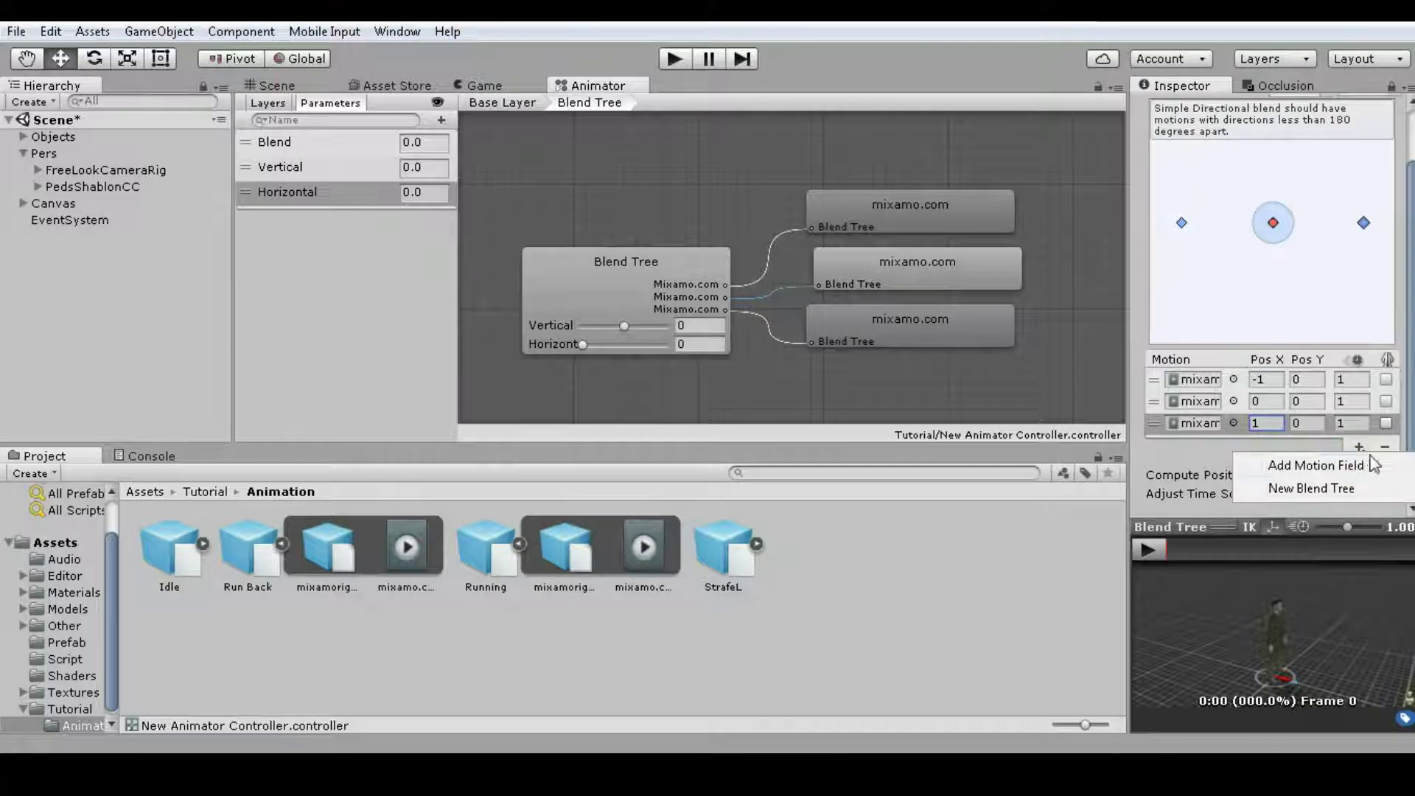
pyautogui.click(1360, 465)
pyautogui.click(1360, 469)
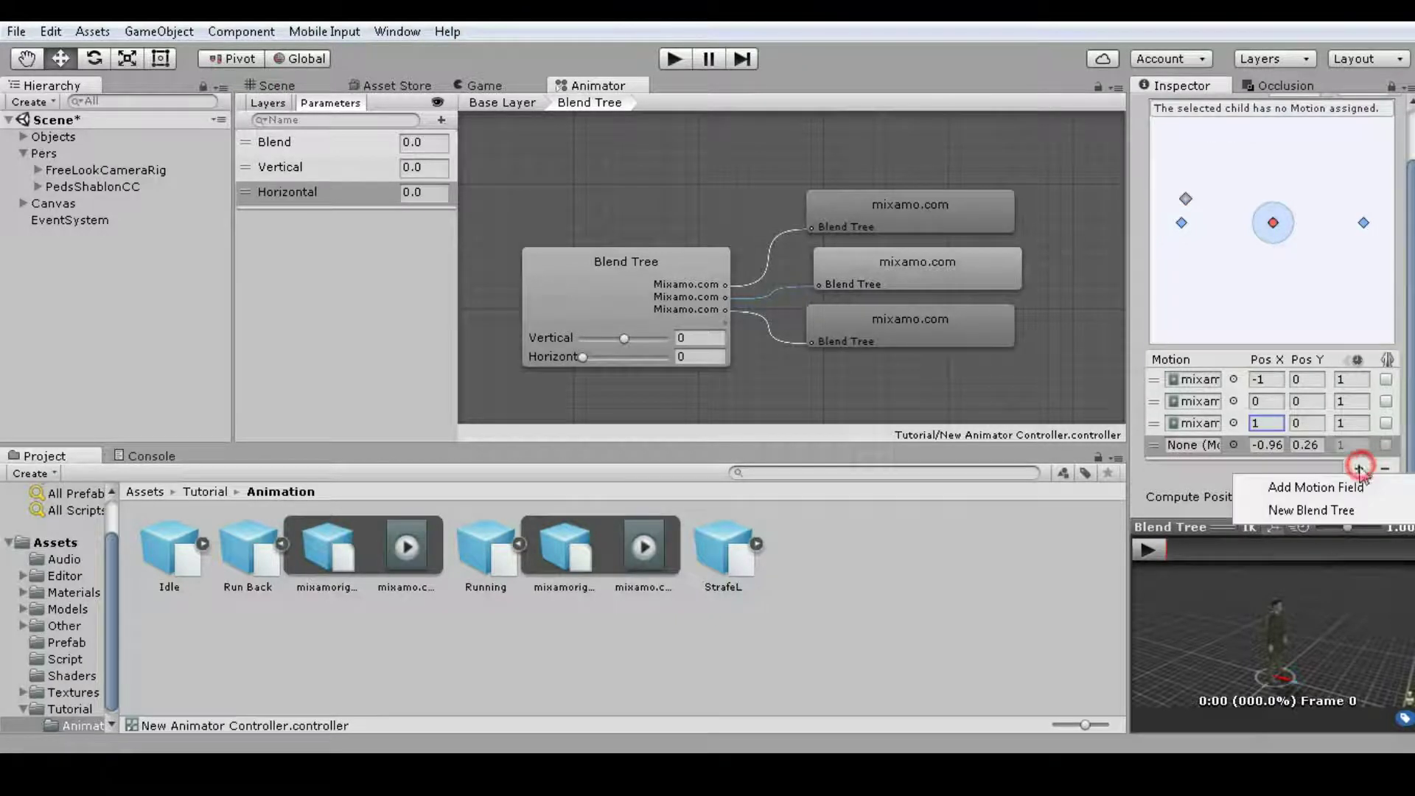
pyautogui.click(1352, 482)
pyautogui.scroll(-1, 1273, 305)
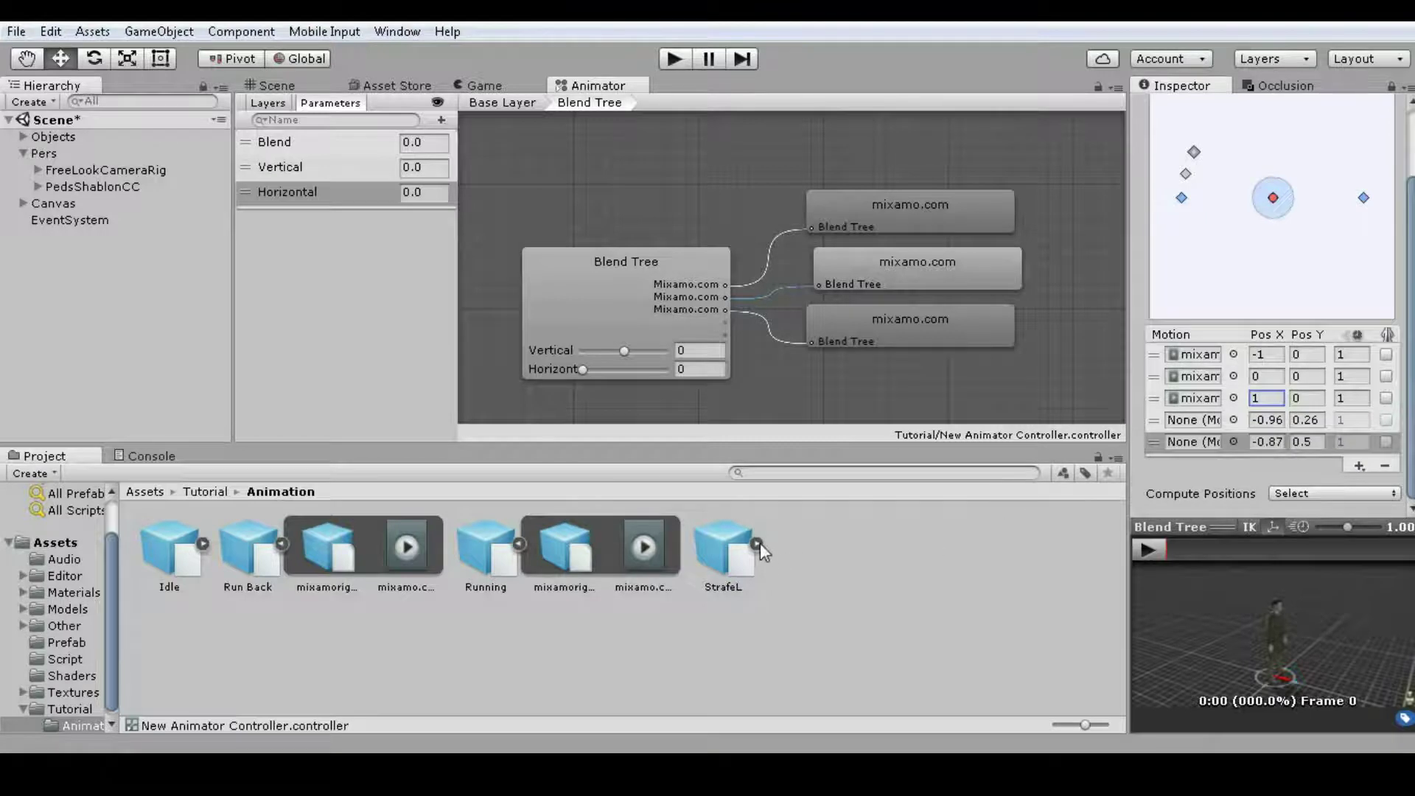
pyautogui.click(1269, 420)
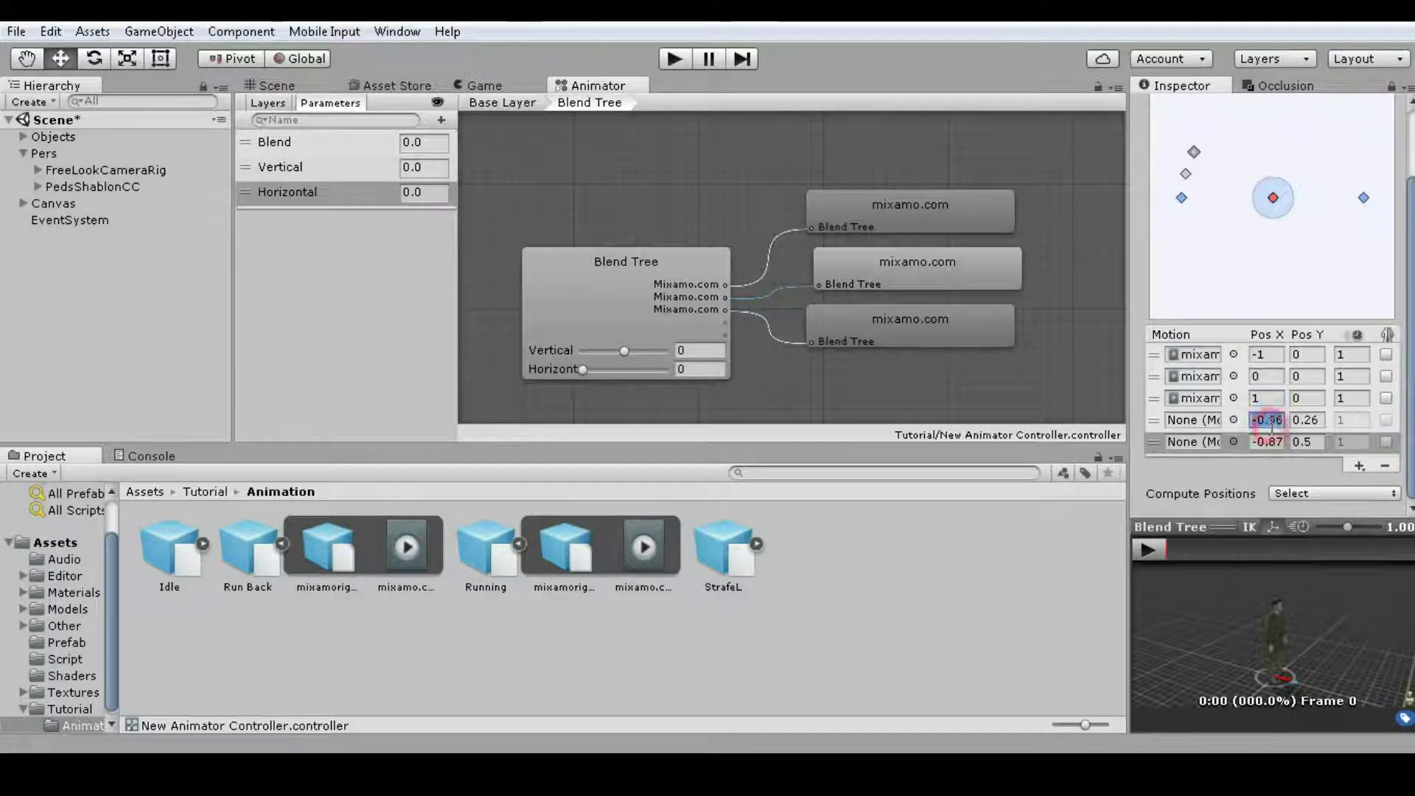
pyautogui.write('-')
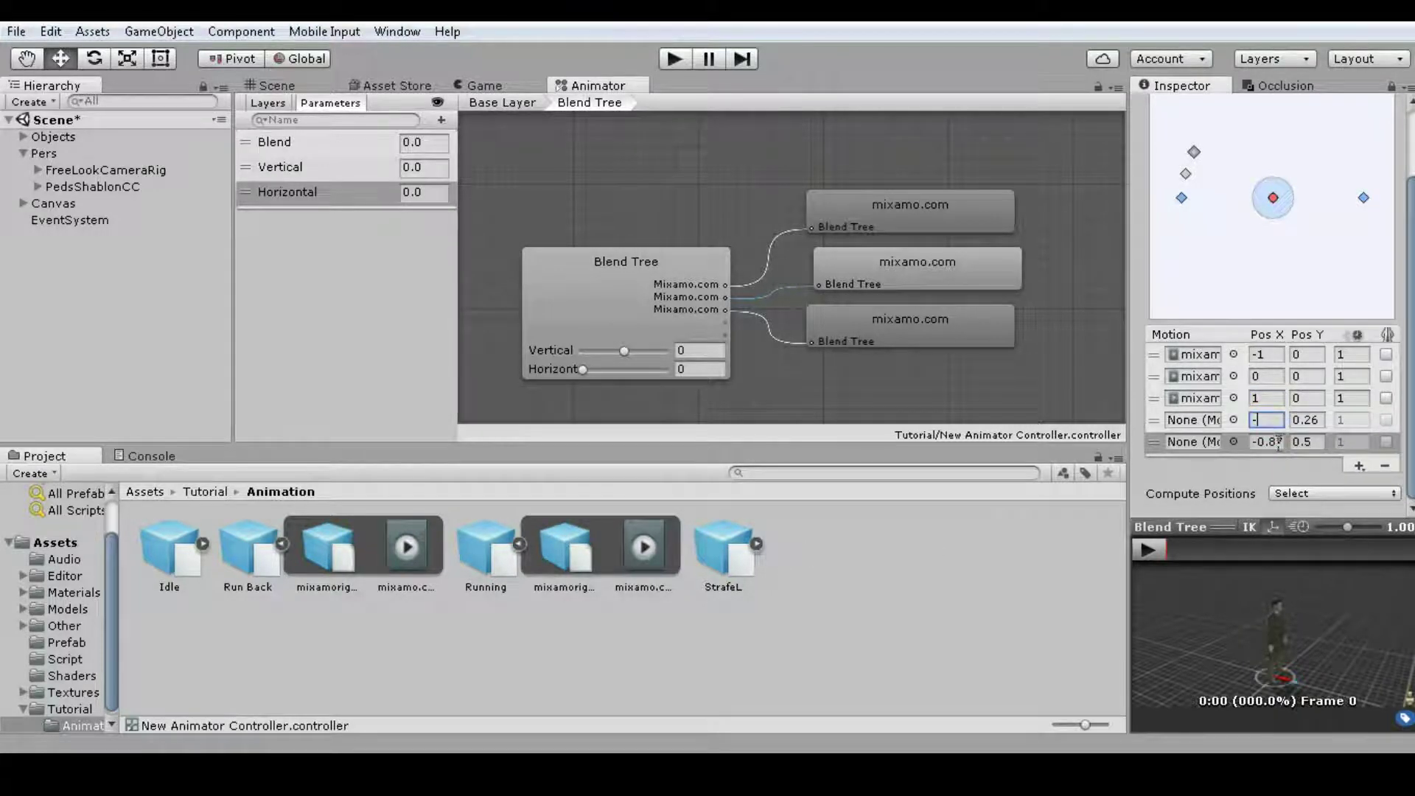
pyautogui.click(1276, 441)
pyautogui.write('0')
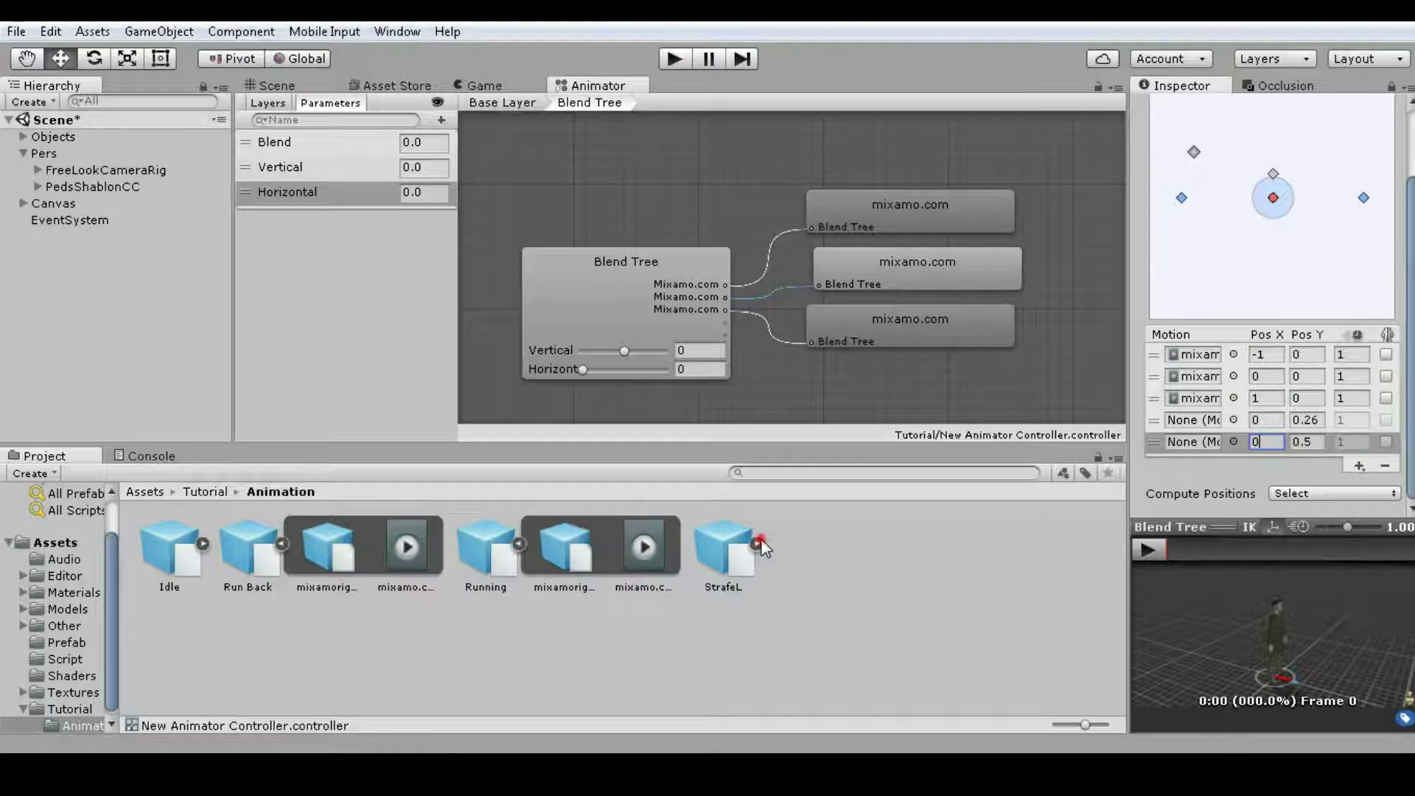
# - Assign the StrafeL clip to the fourth and fifth motions
pyautogui.click(758, 543)
pyautogui.moveTo(882, 547); pyautogui.dragTo(1184, 418)
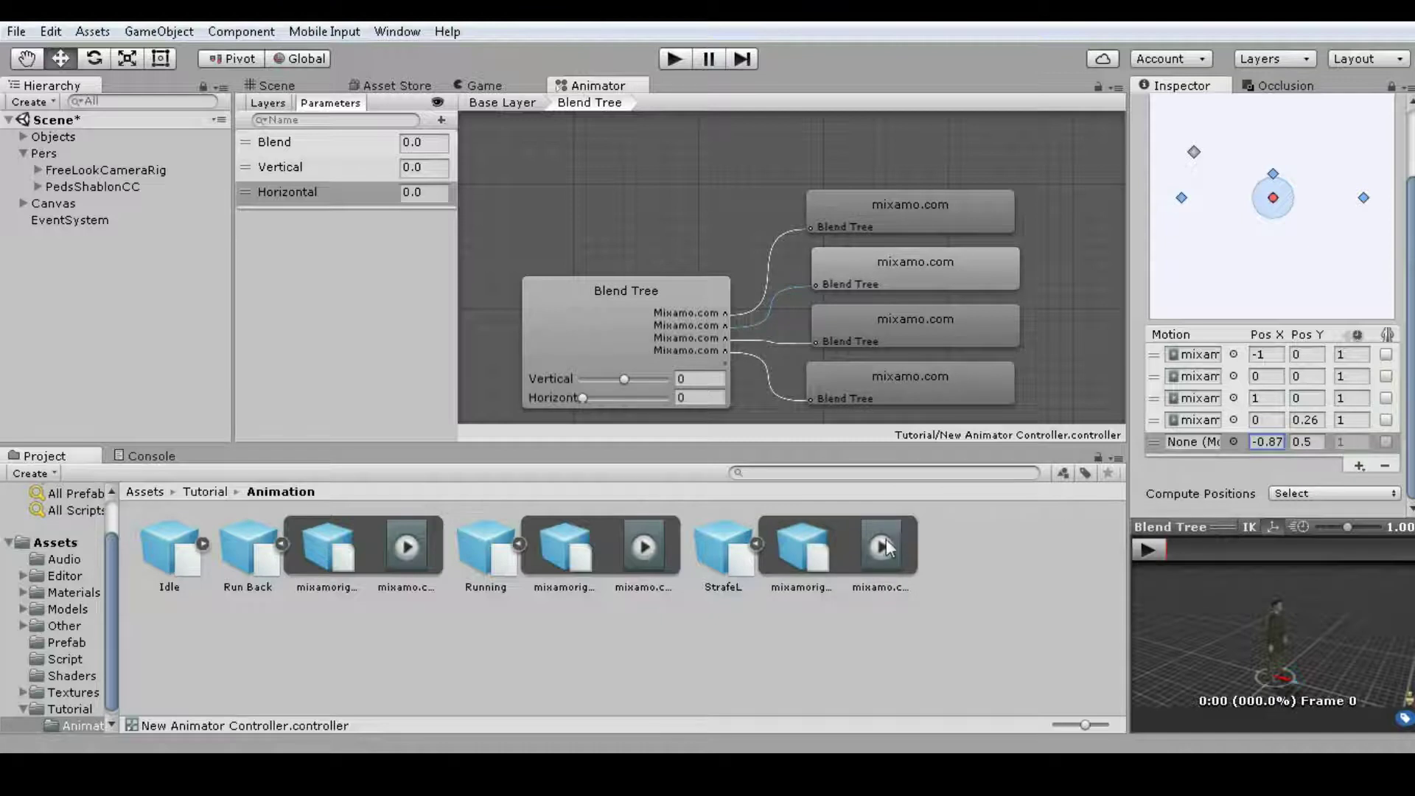
pyautogui.moveTo(882, 547); pyautogui.dragTo(1194, 442)
# - Set the fourth motion to Pos (0, -1) and the fifth to Pos (0, 1)
pyautogui.click(1278, 442)
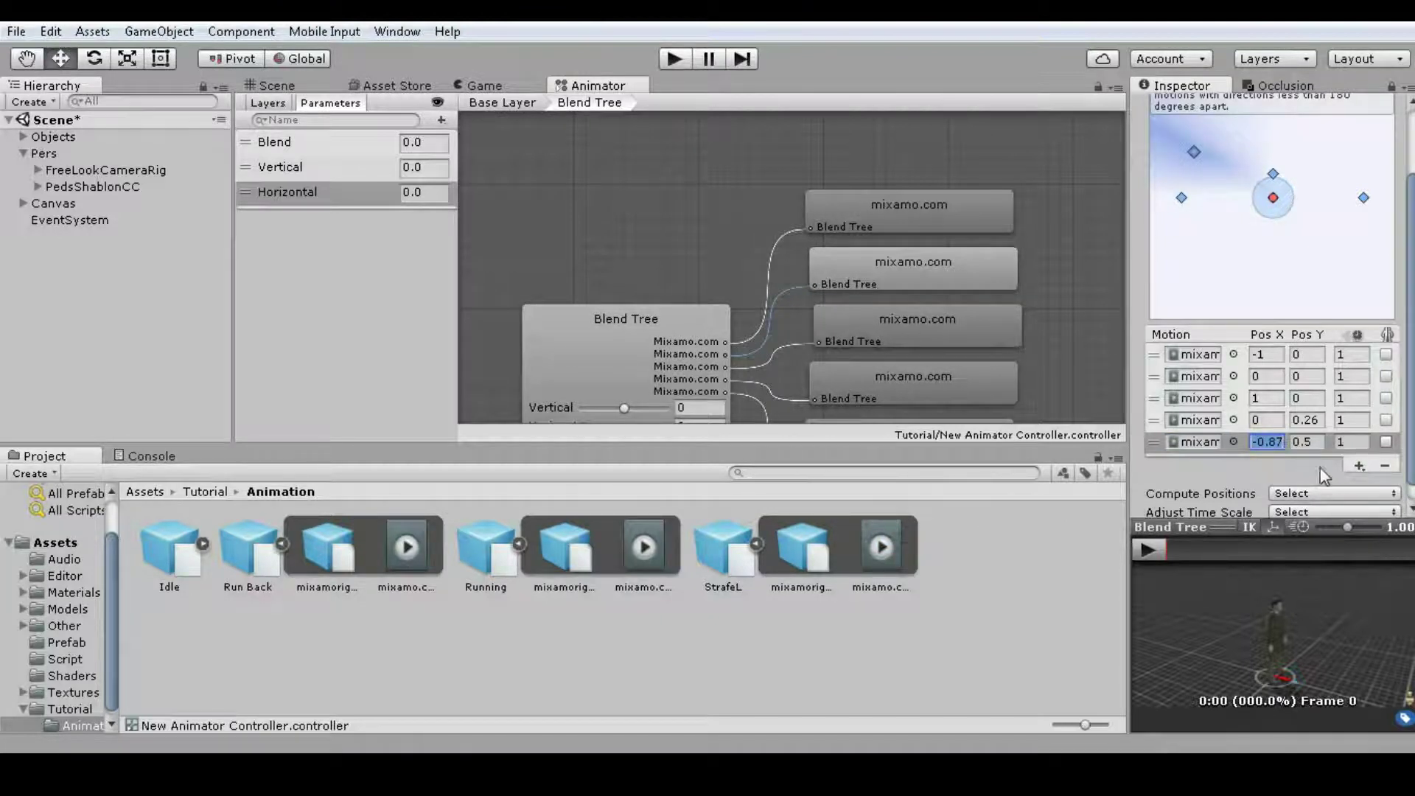
pyautogui.click(1271, 420)
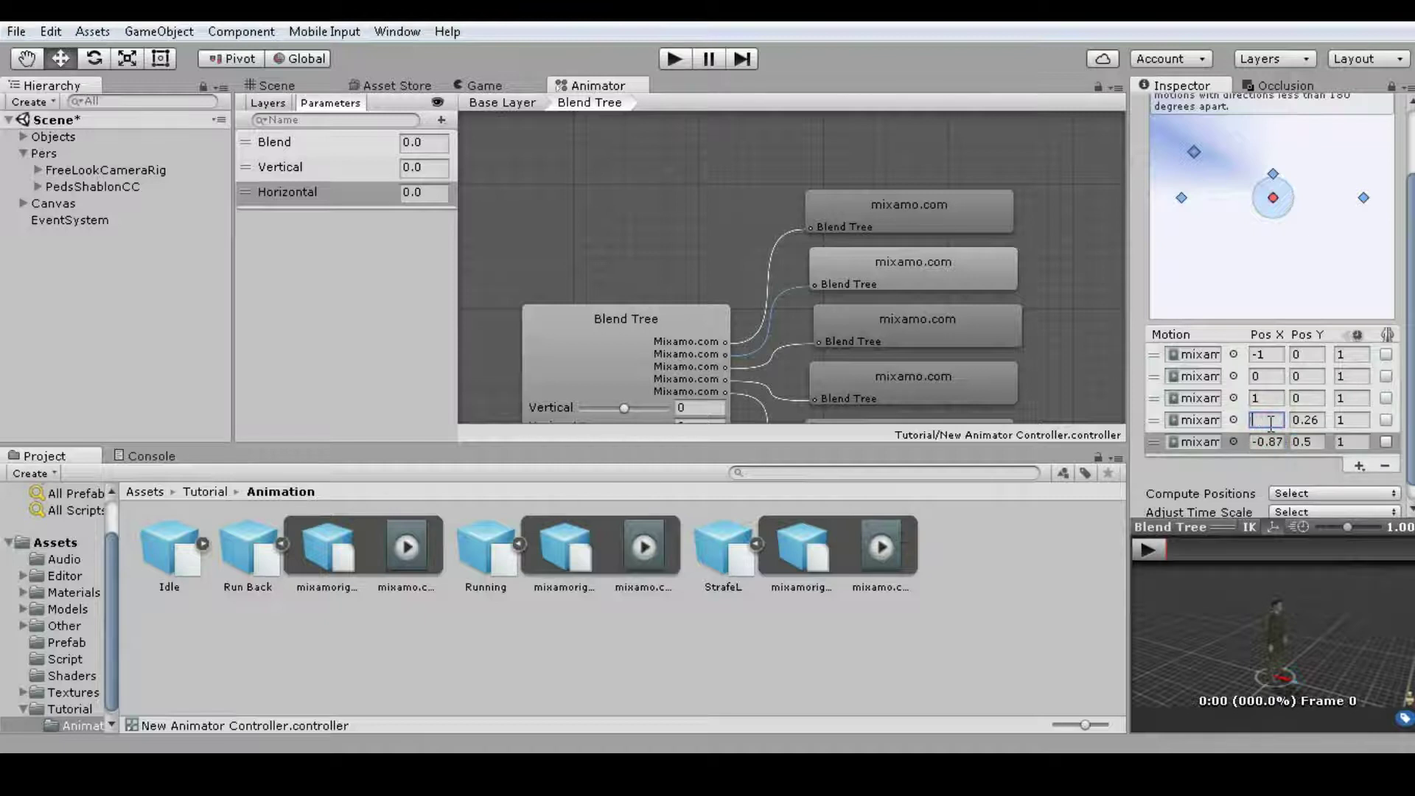
pyautogui.write('-1')
pyautogui.click(1276, 443)
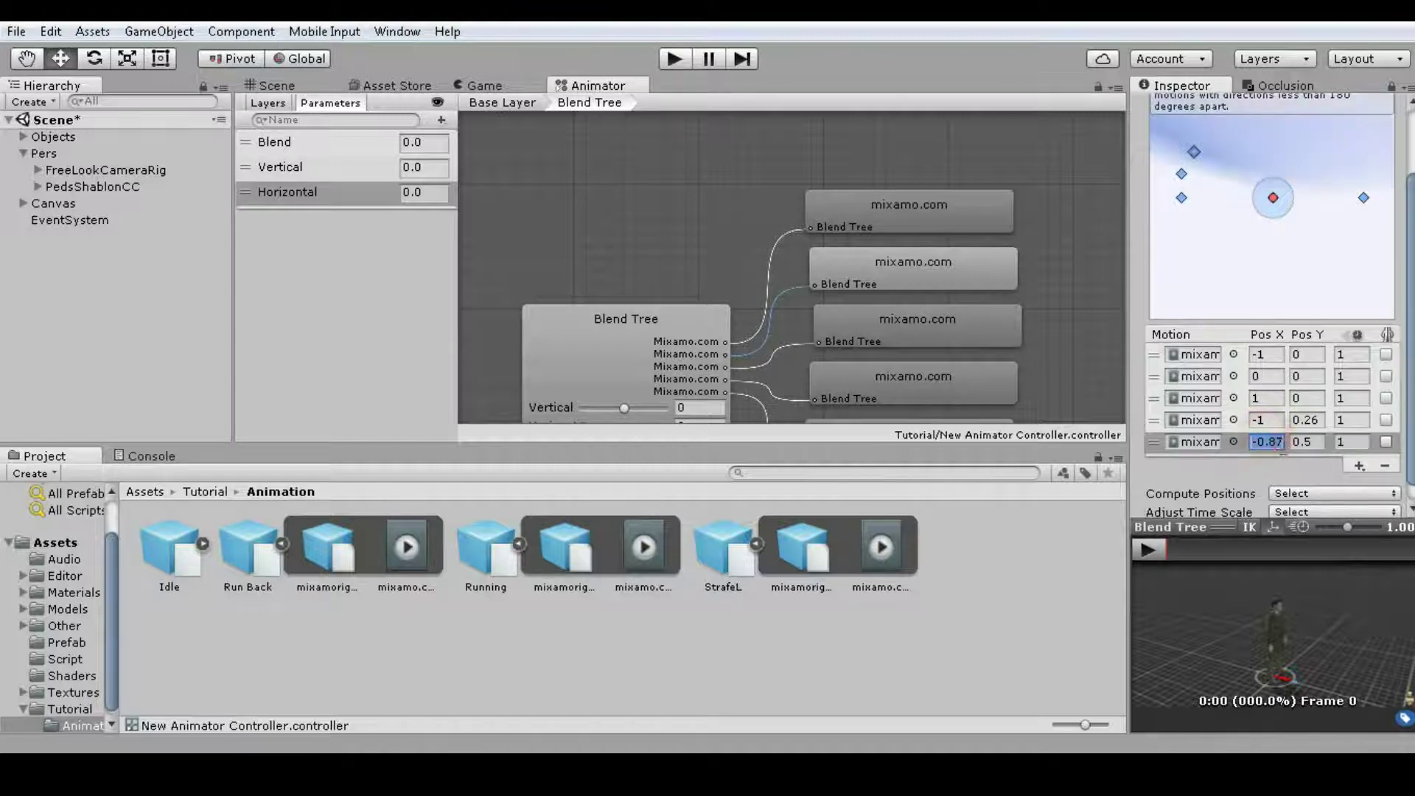
pyautogui.write('1')
pyautogui.press('Return')
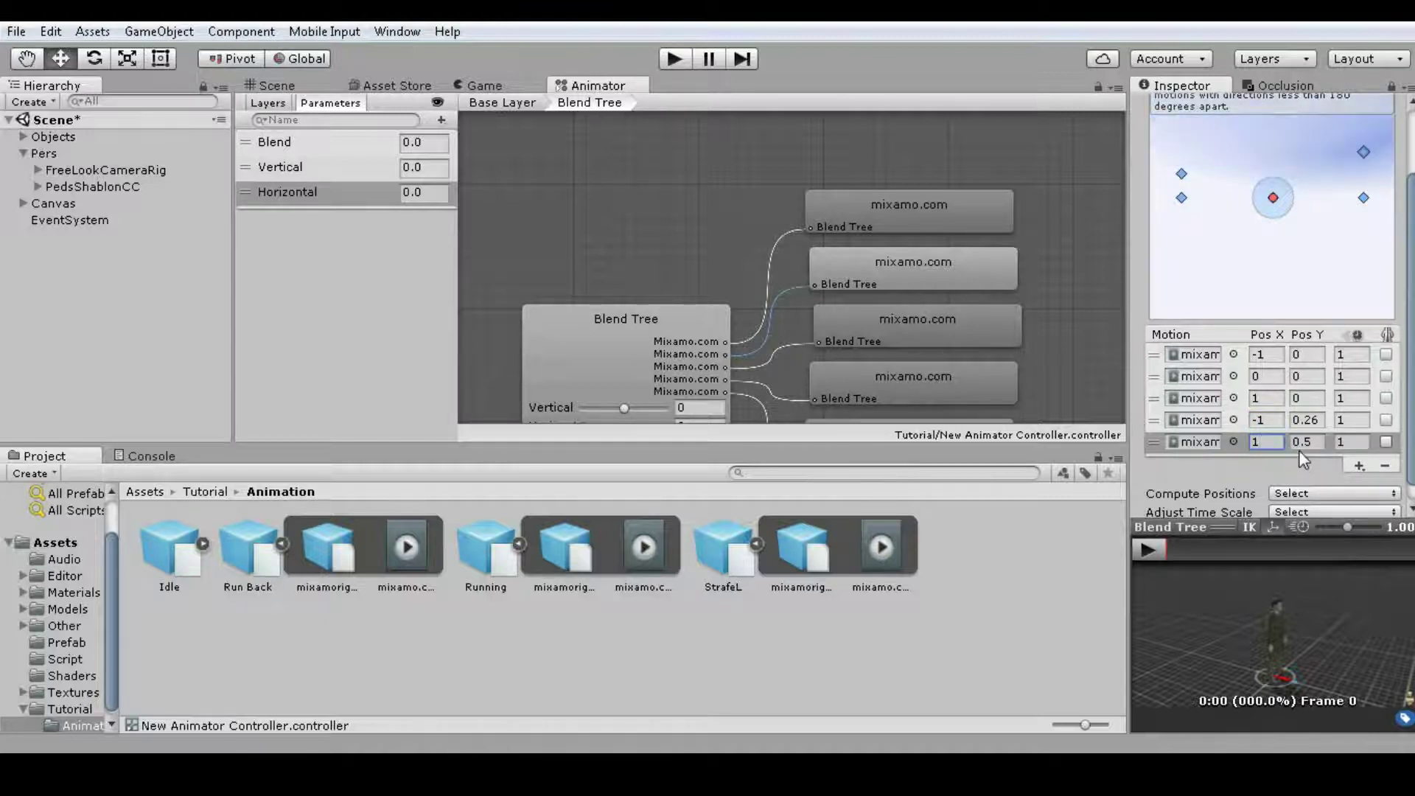
pyautogui.click(1275, 421)
pyautogui.write('0')
pyautogui.click(1263, 441)
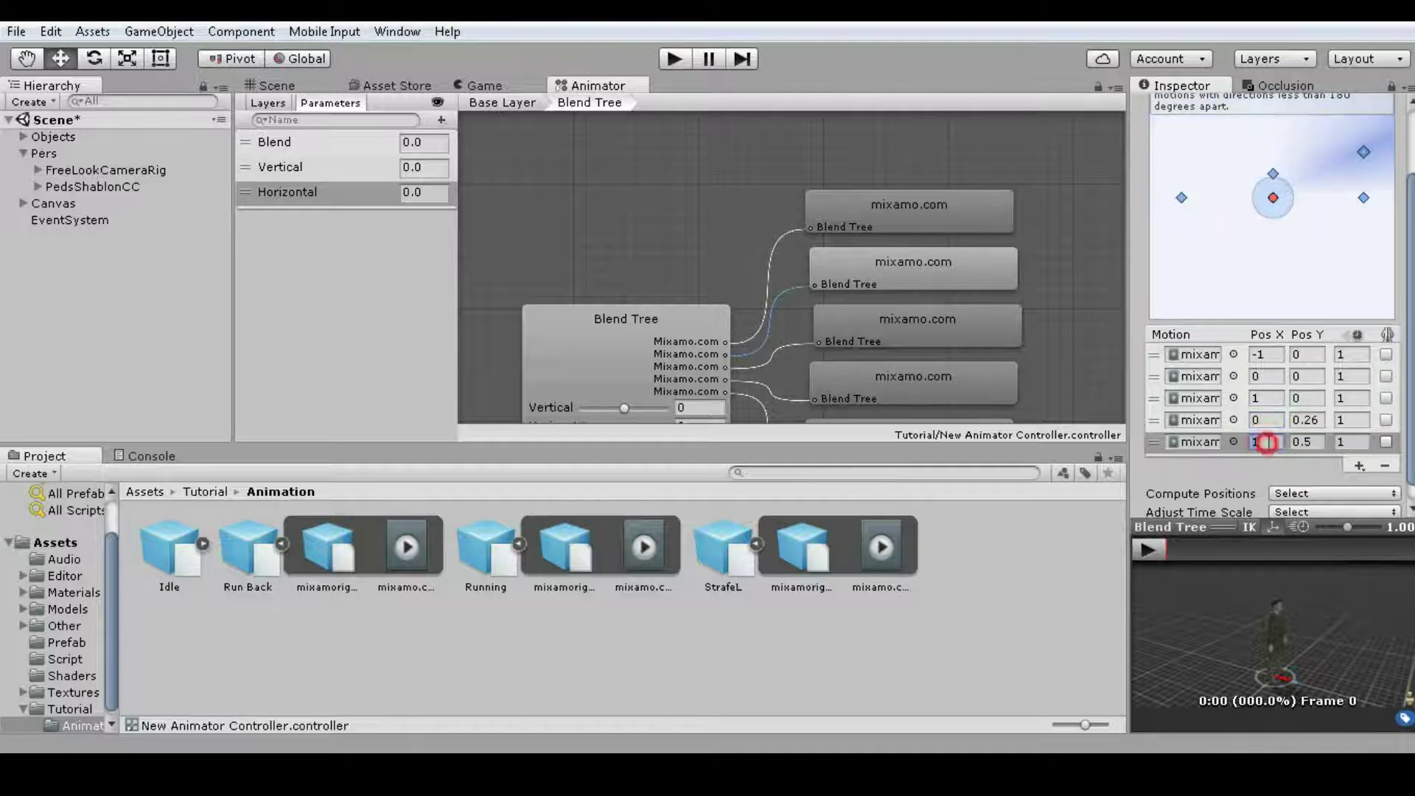
pyautogui.write('0')
pyautogui.click(1318, 421)
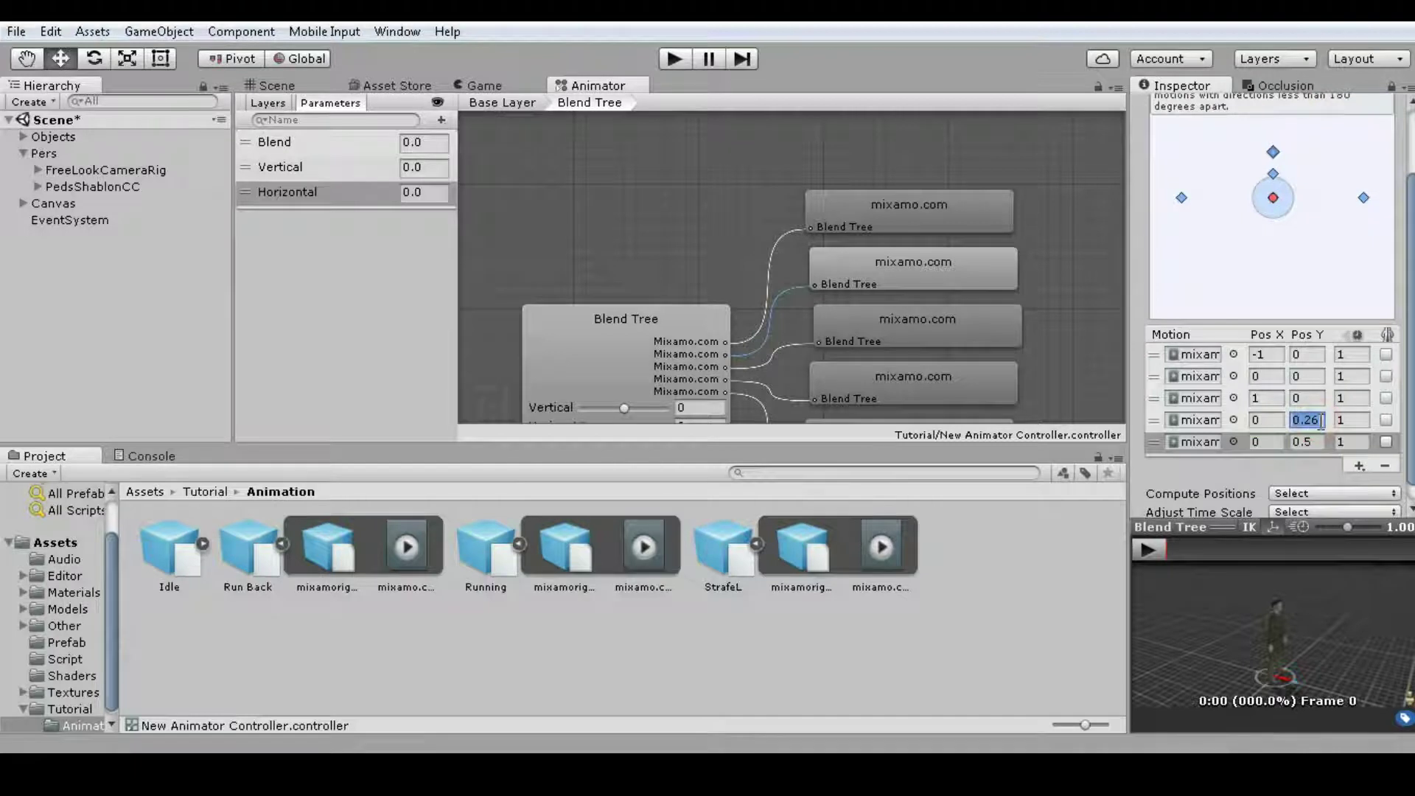
pyautogui.write('-1')
pyautogui.click(1320, 443)
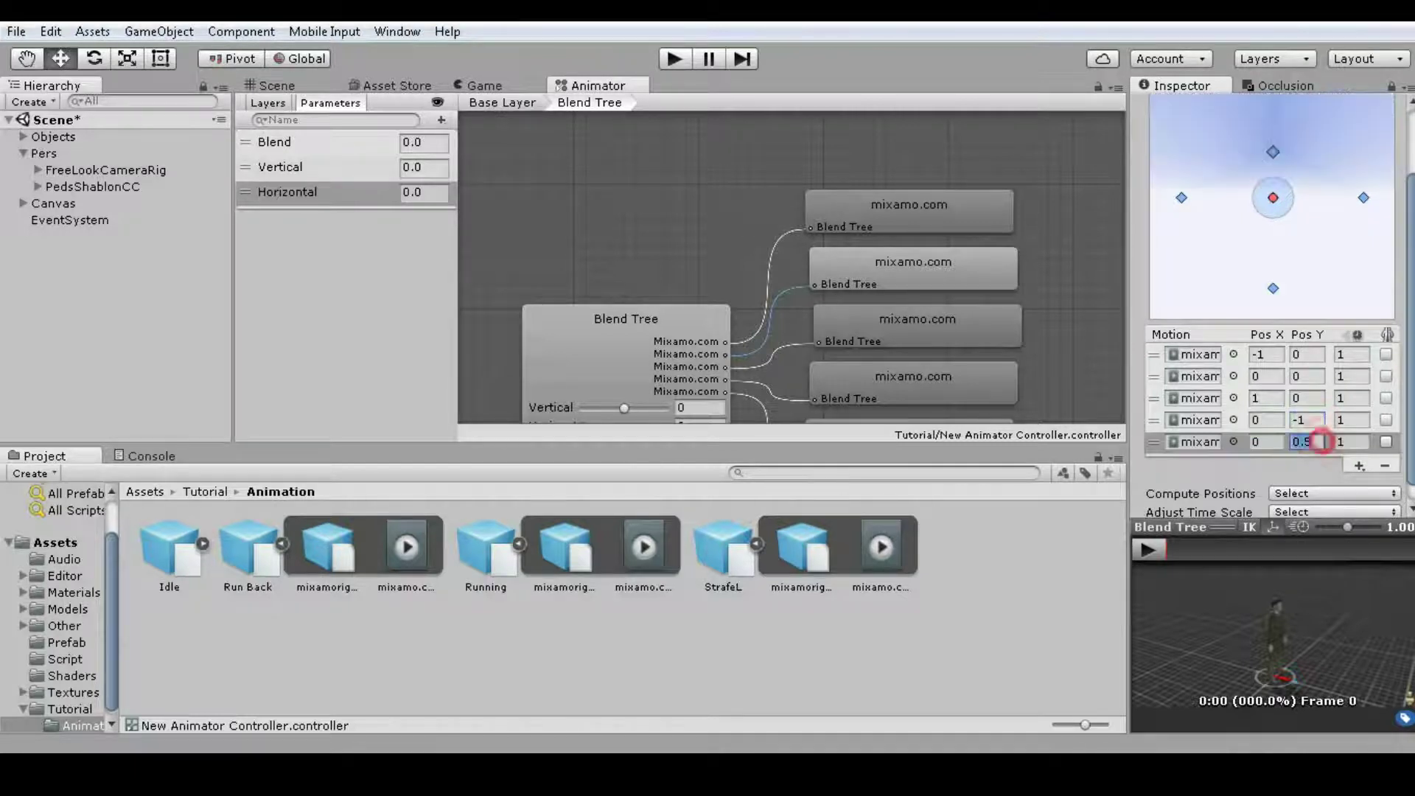
pyautogui.write('1')
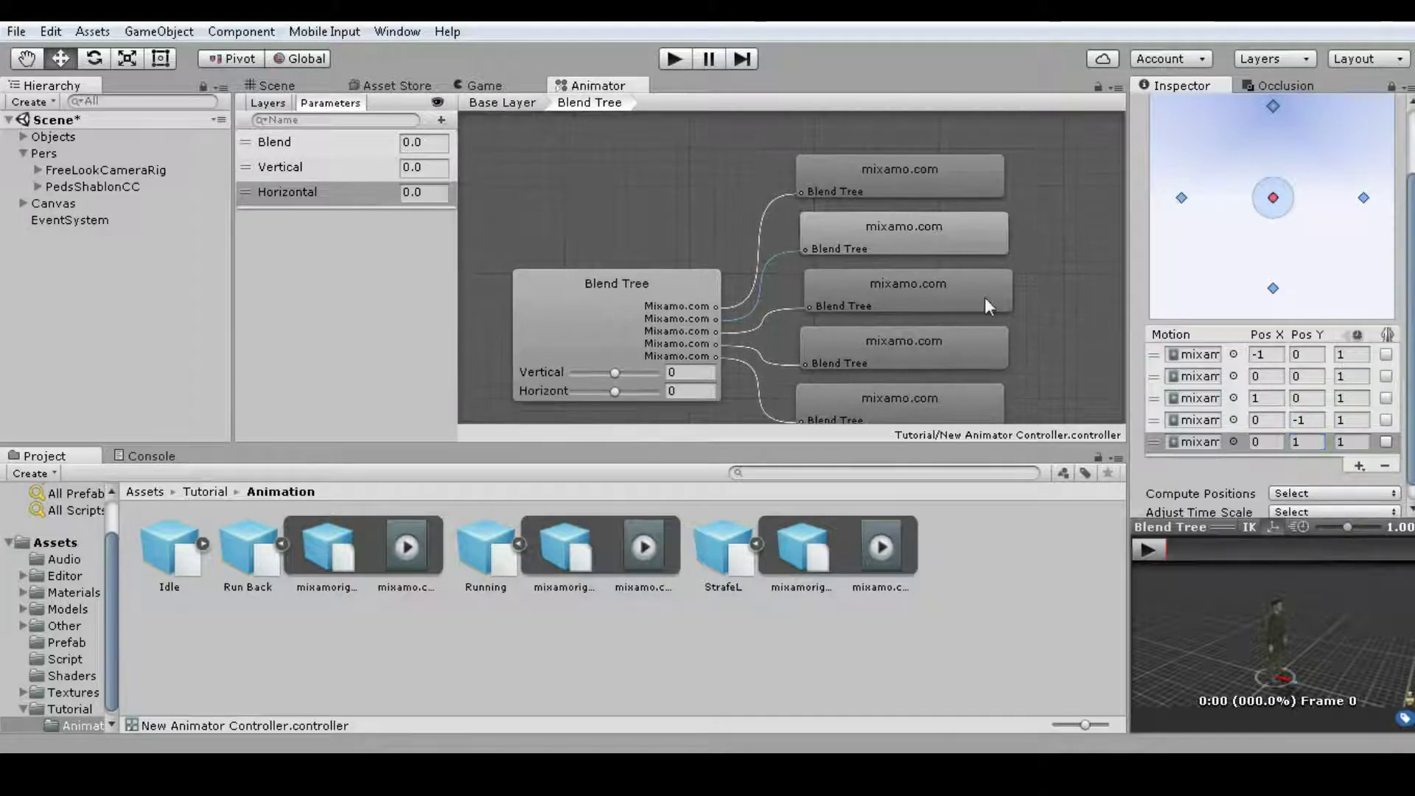
# - Mirror the fifth motion and preview the blend by varying Vertical and Horizontal
pyautogui.click(1387, 441)
pyautogui.click(642, 298)
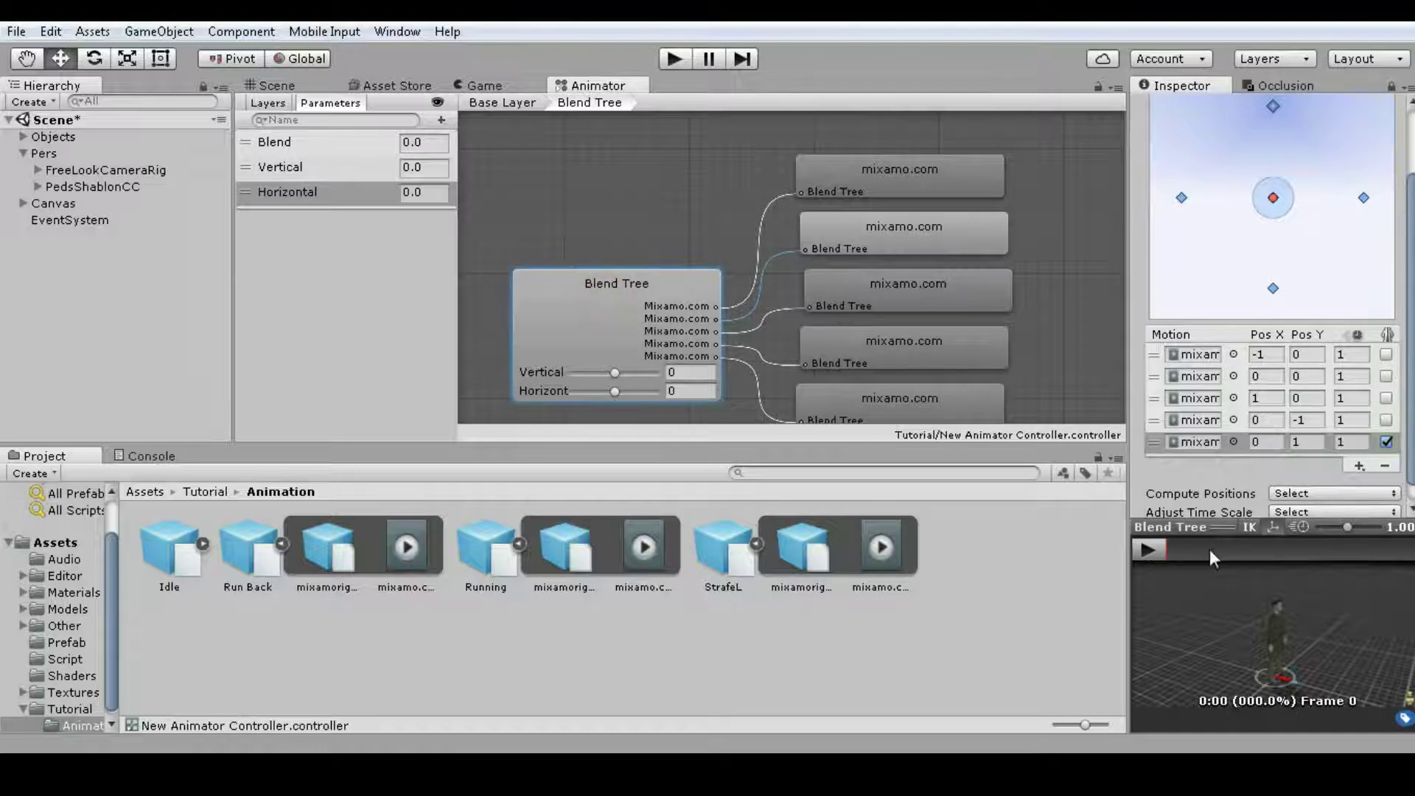
pyautogui.click(1150, 549)
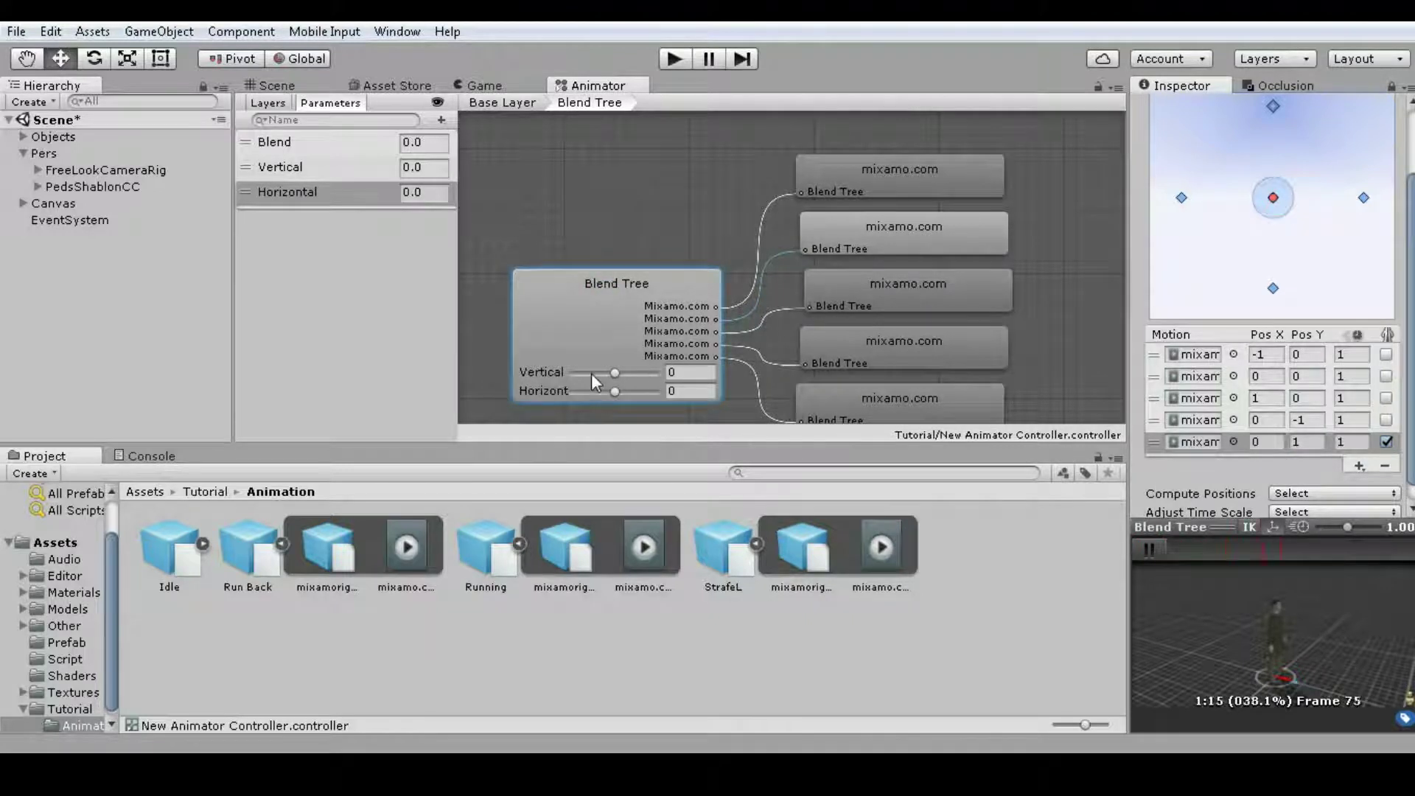
pyautogui.moveTo(615, 373)
pyautogui.mouseDown()
pyautogui.moveTo(656, 382)
pyautogui.moveTo(567, 402)
pyautogui.mouseUp()
pyautogui.moveTo(655, 372)
pyautogui.mouseDown()
pyautogui.moveTo(546, 373)
pyautogui.moveTo(692, 399)
pyautogui.moveTo(538, 404)
pyautogui.moveTo(657, 372)
pyautogui.mouseUp()
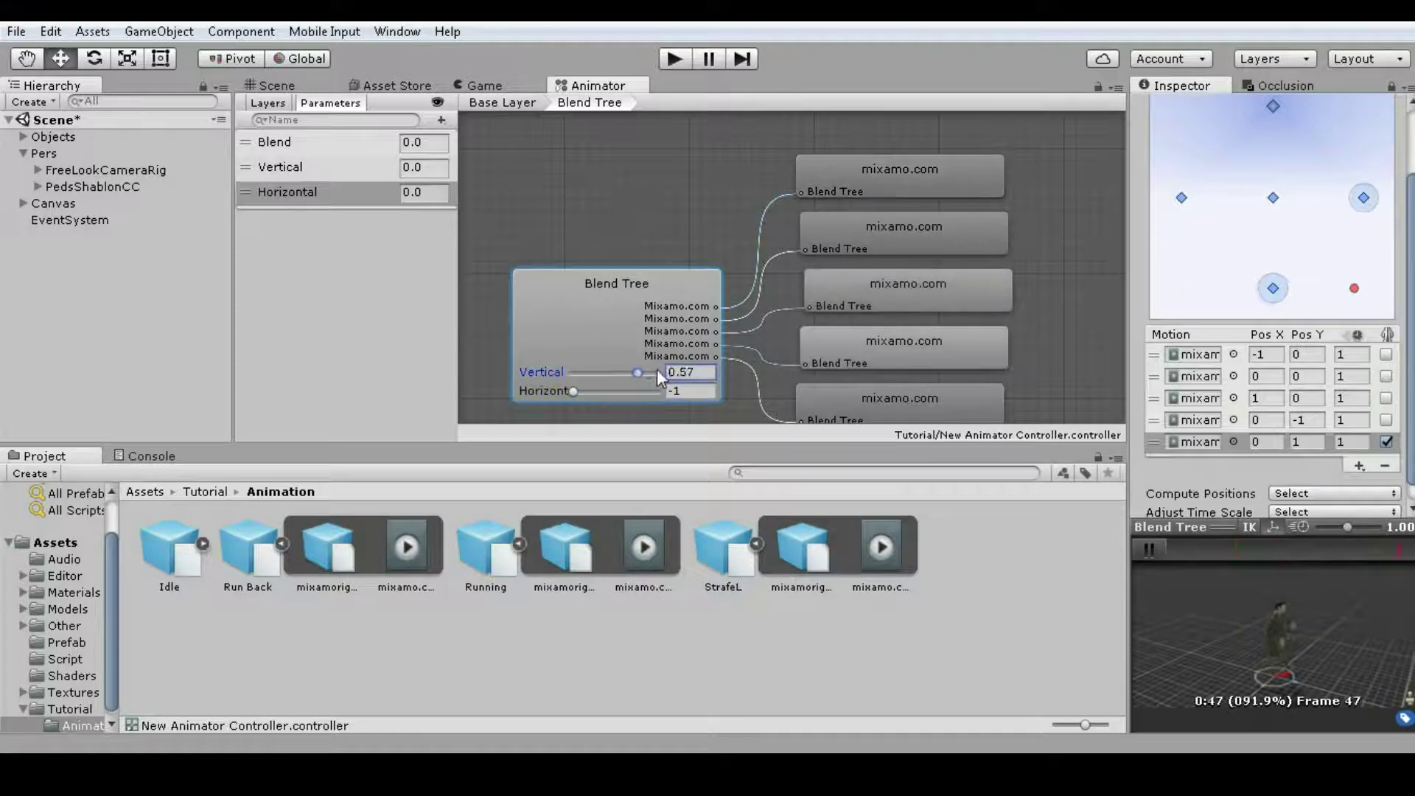
pyautogui.moveTo(573, 392)
pyautogui.mouseDown()
pyautogui.moveTo(679, 418)
pyautogui.moveTo(983, 261)
pyautogui.mouseUp()
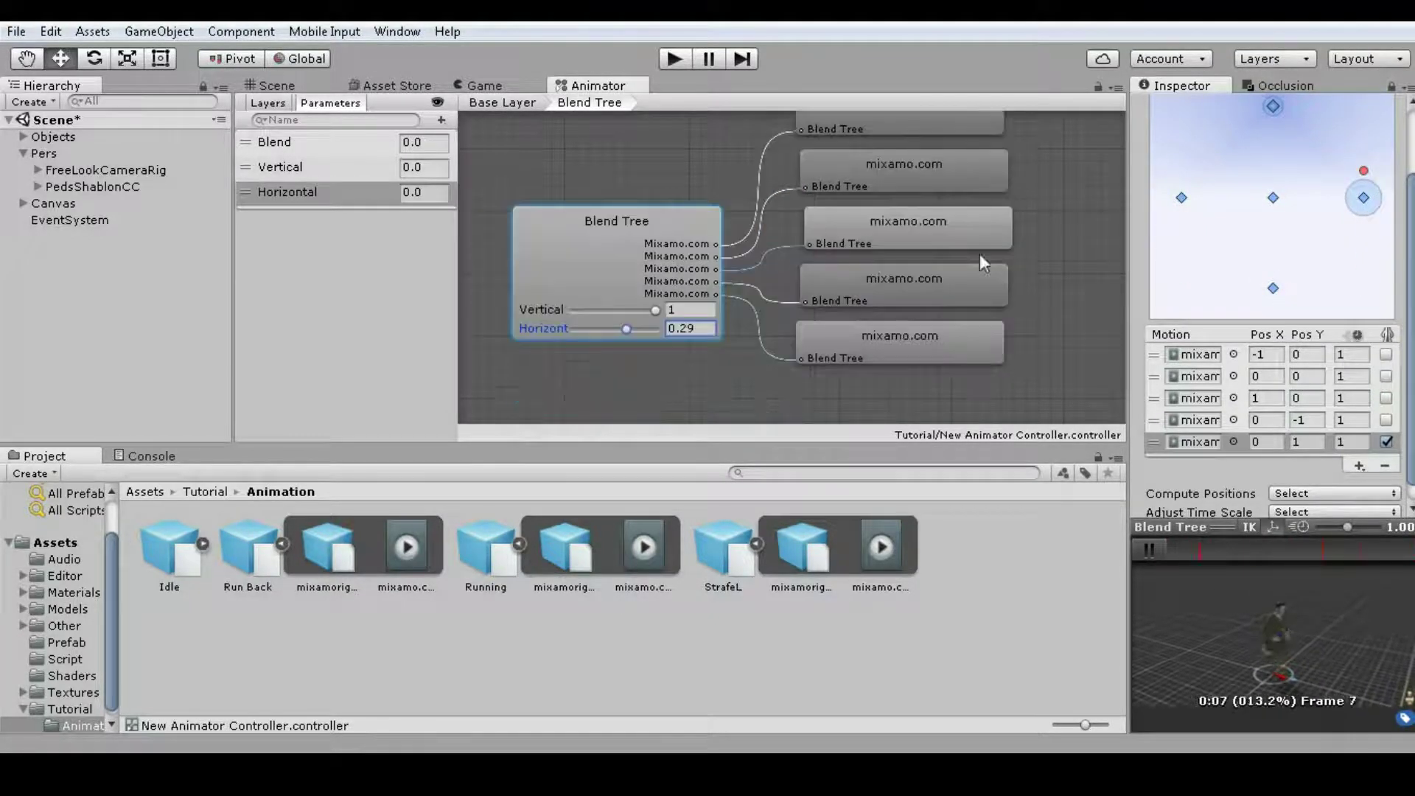
pyautogui.click(1150, 548)
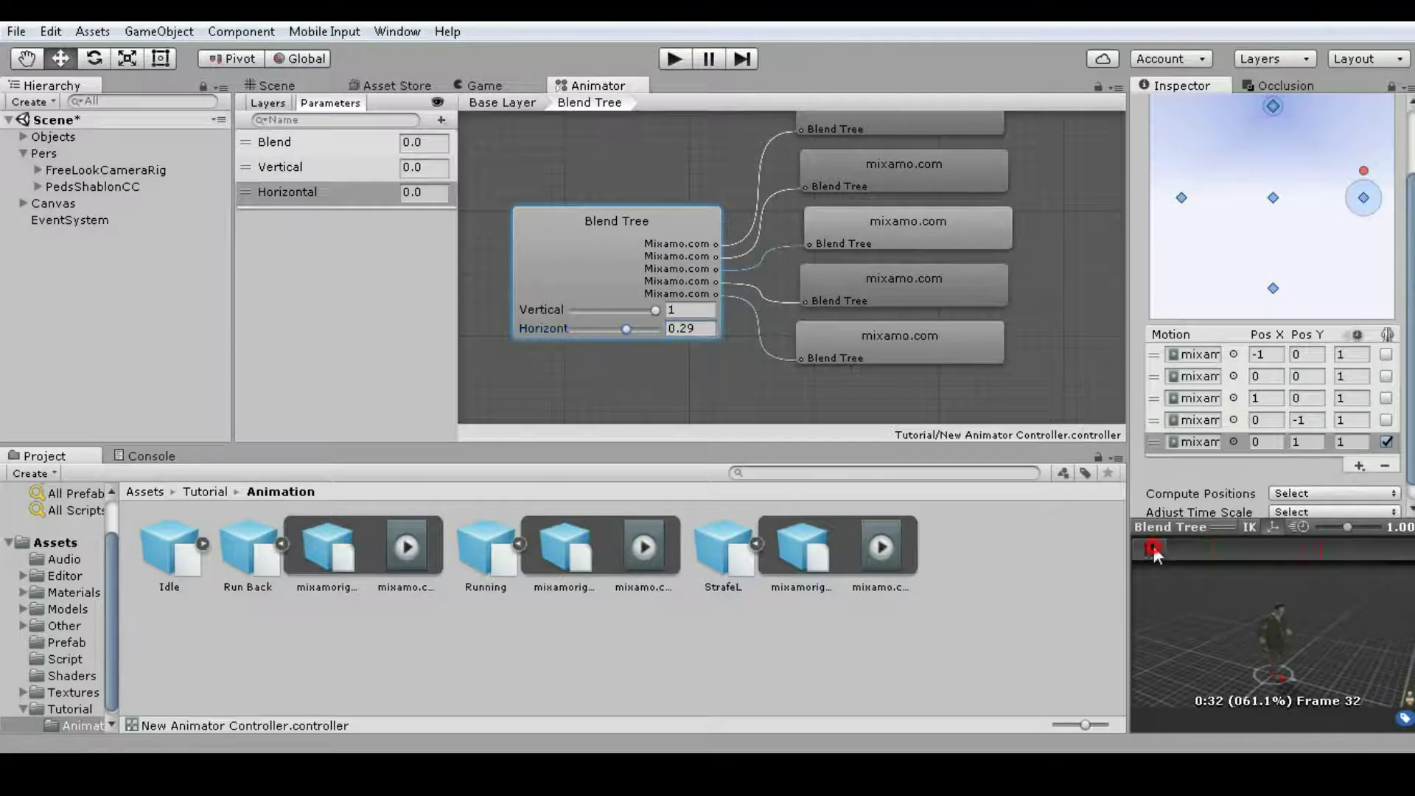
# - Collapse the expanded clip assets and open PersController.cs from the Tutorial folder
pyautogui.click(519, 544)
pyautogui.click(597, 544)
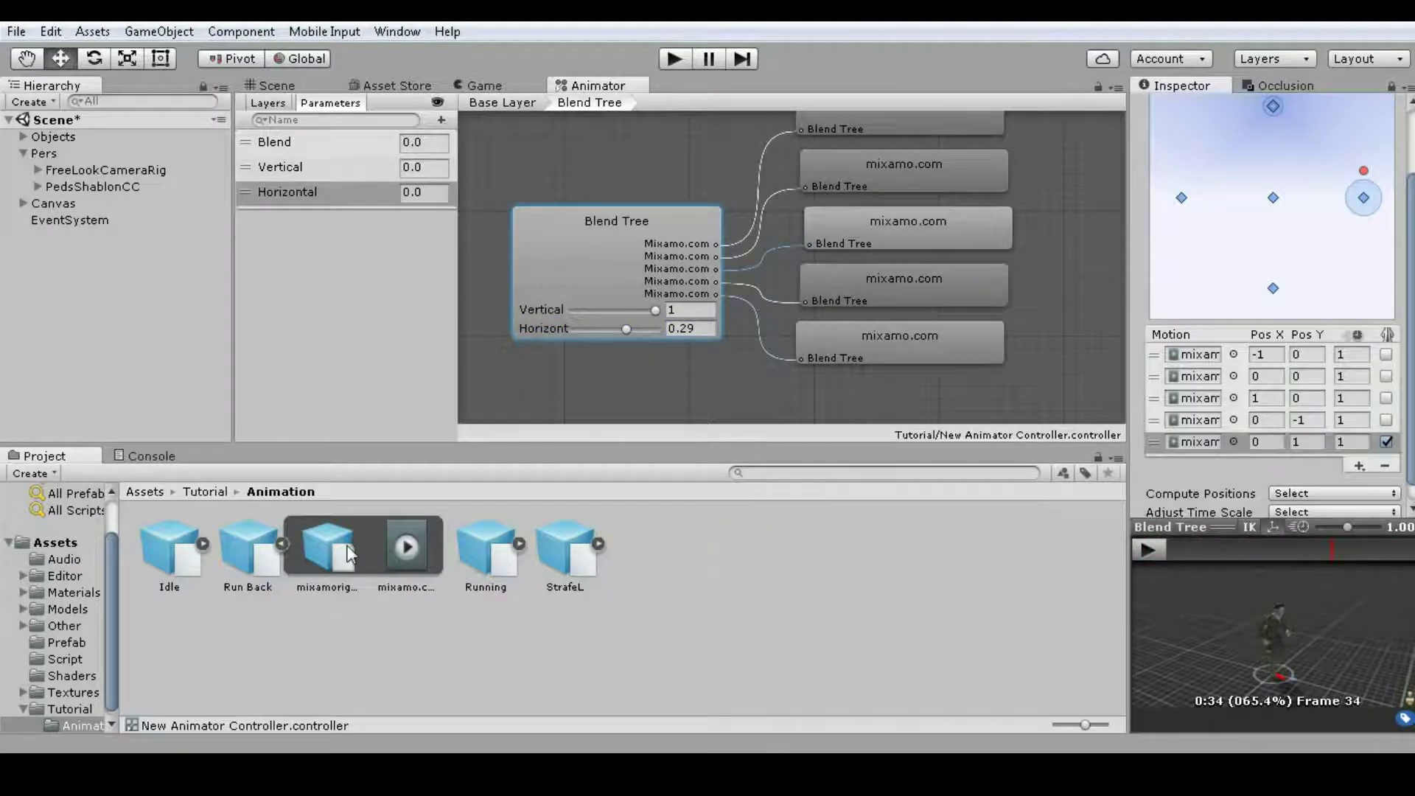
pyautogui.click(281, 544)
pyautogui.click(565, 294)
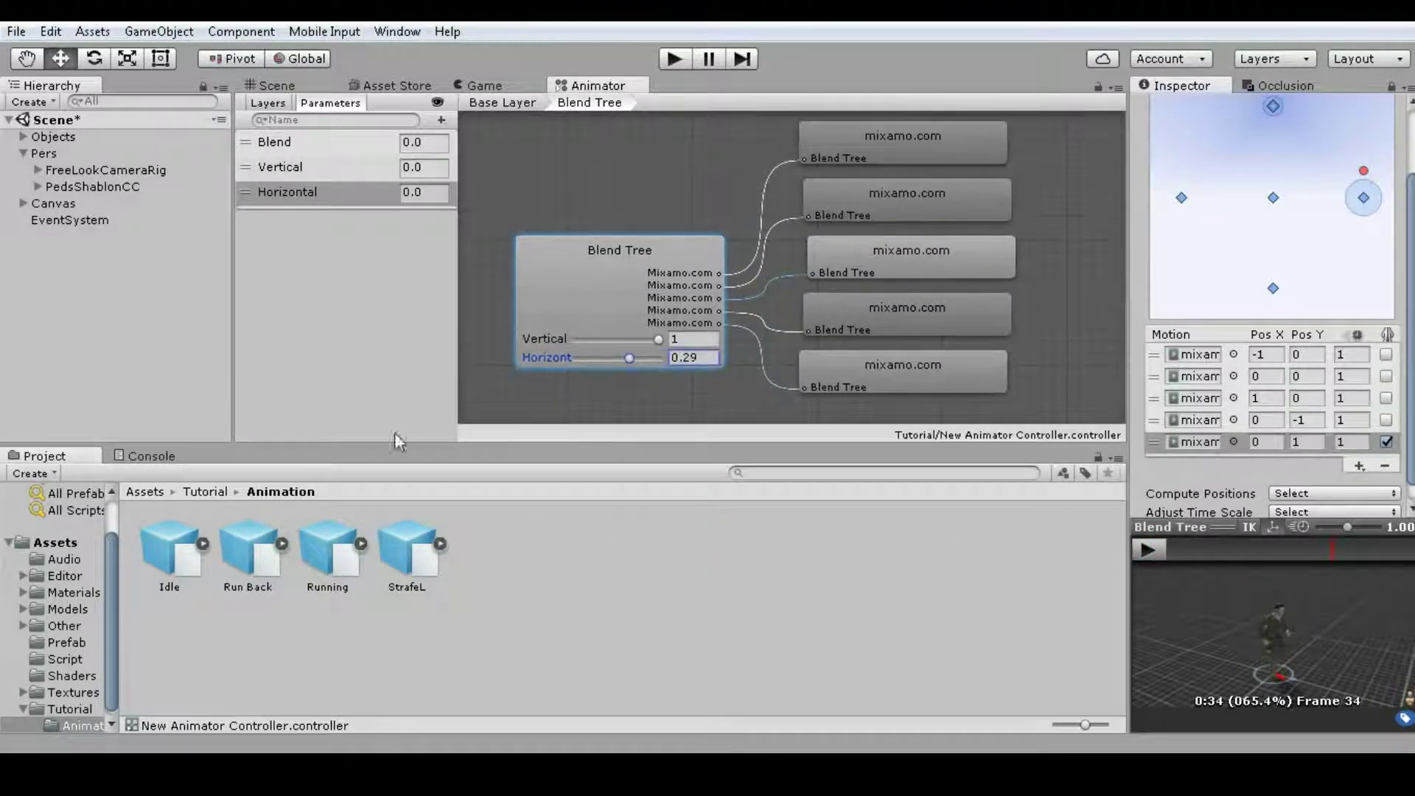
pyautogui.click(210, 492)
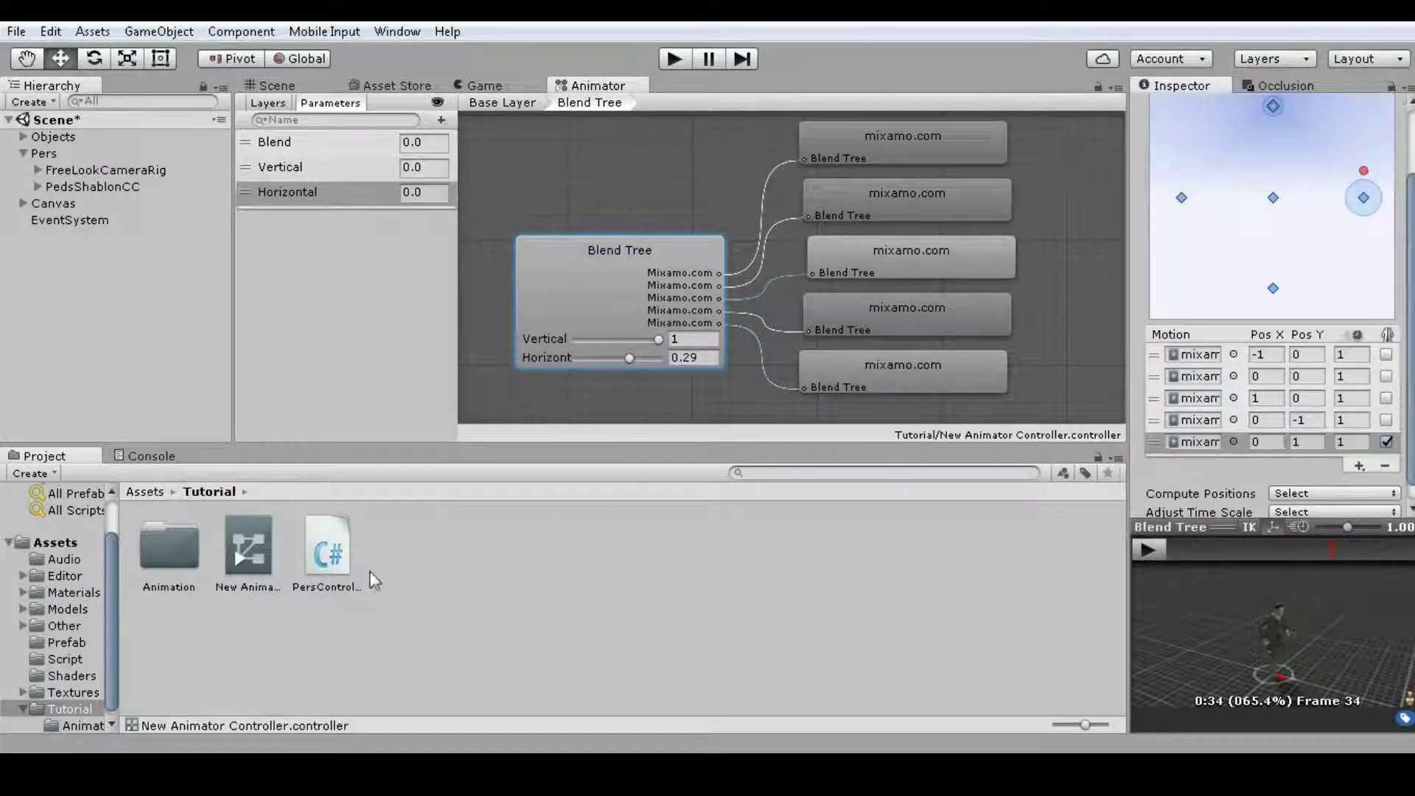
pyautogui.click(318, 553)
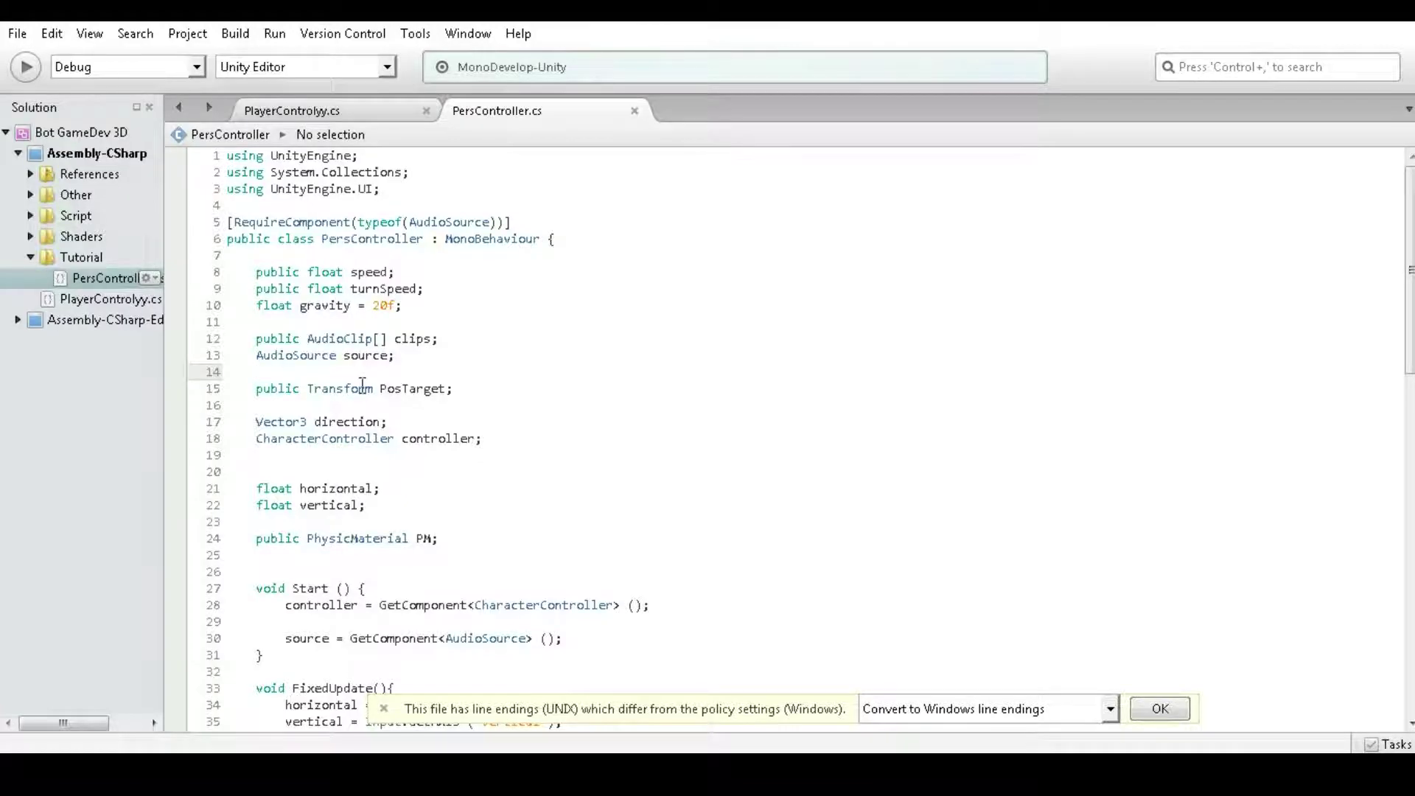
# - Declare an 'Animator animator;' field on line 14 of PersController
pyautogui.click(373, 325)
pyautogui.click(333, 368)
pyautogui.write('Animat')
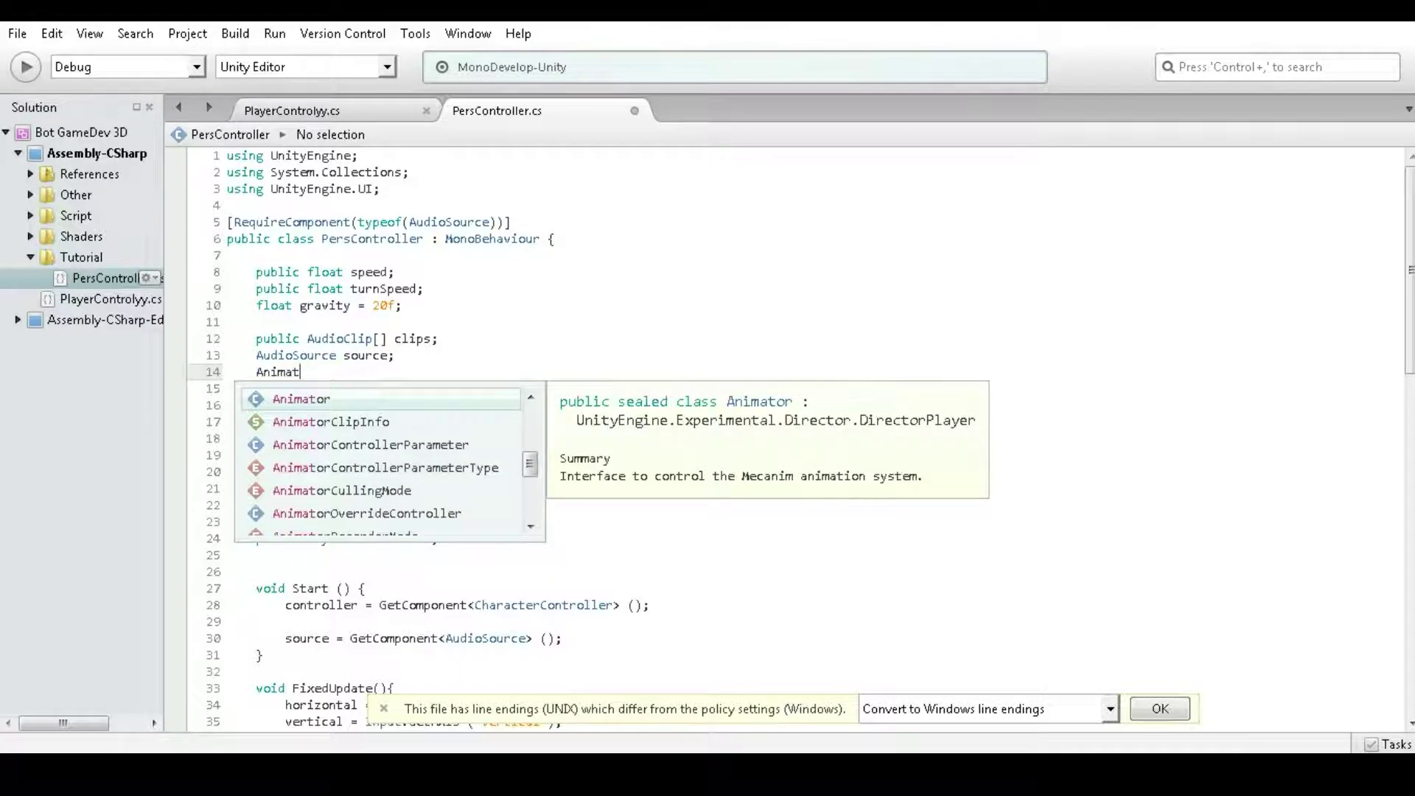
pyautogui.write('or an')
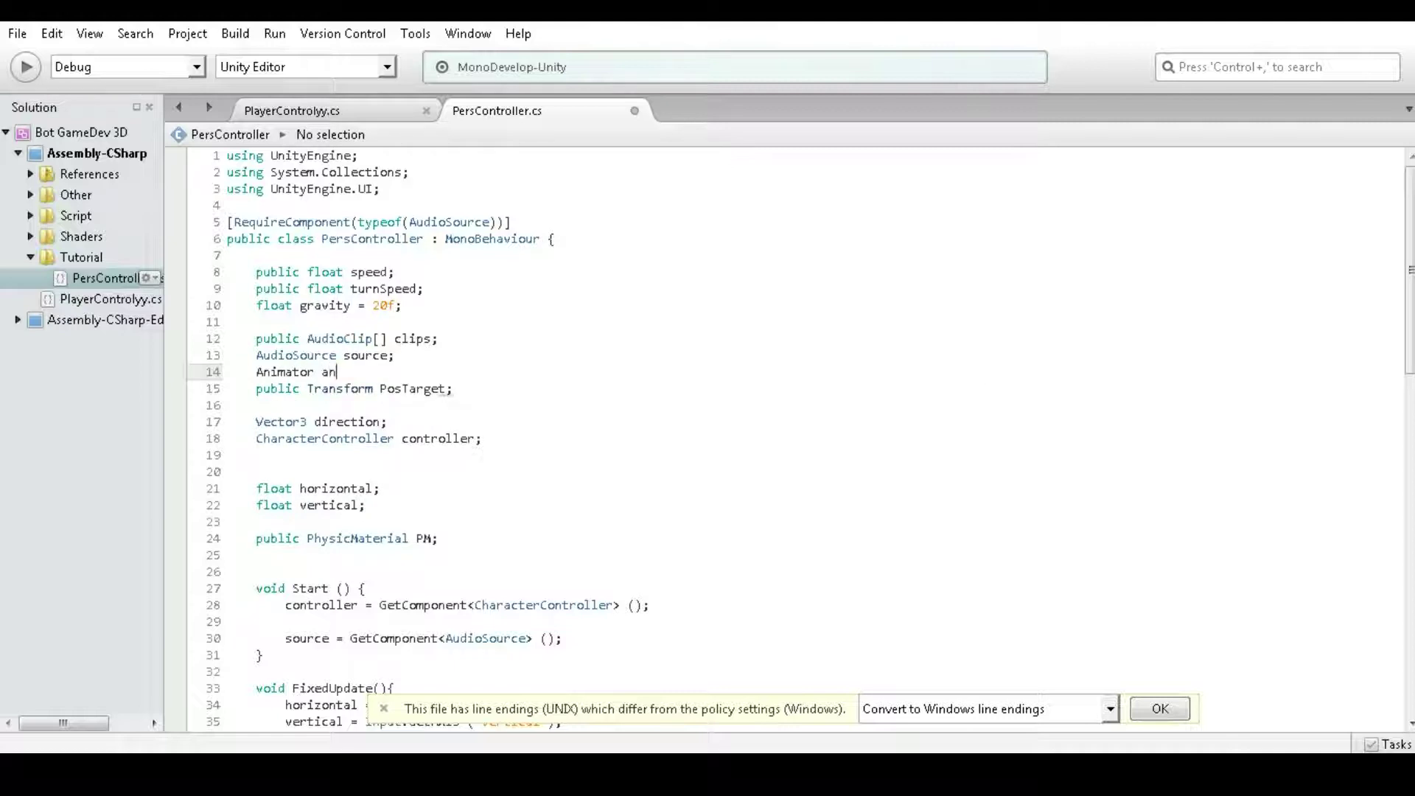
pyautogui.write('imator;')
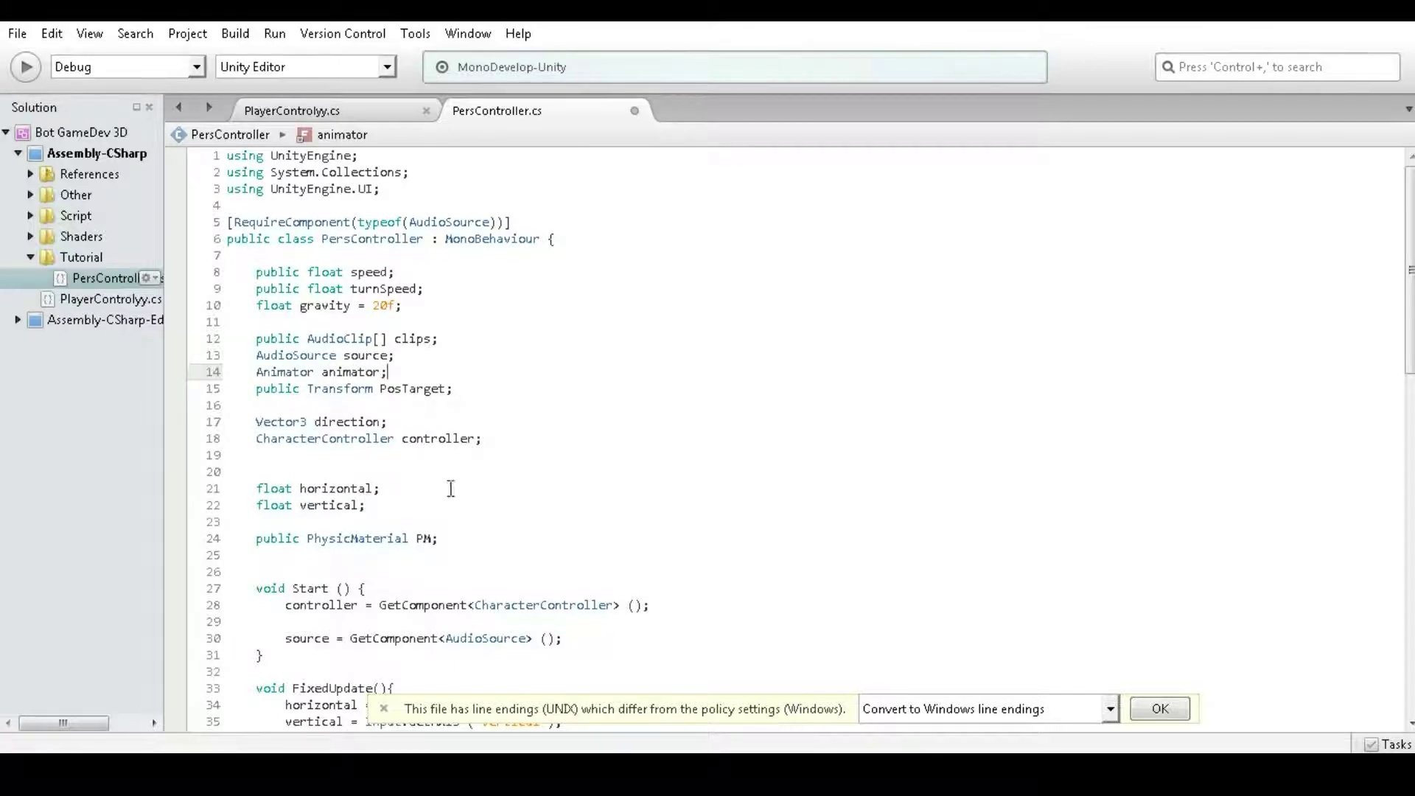
# - In Start(), add 'animator = GetComponent<Animator> ();' using autocomplete
pyautogui.scroll(-3, 448, 479)
pyautogui.click(479, 462)
pyautogui.click(372, 481)
pyautogui.write('a')
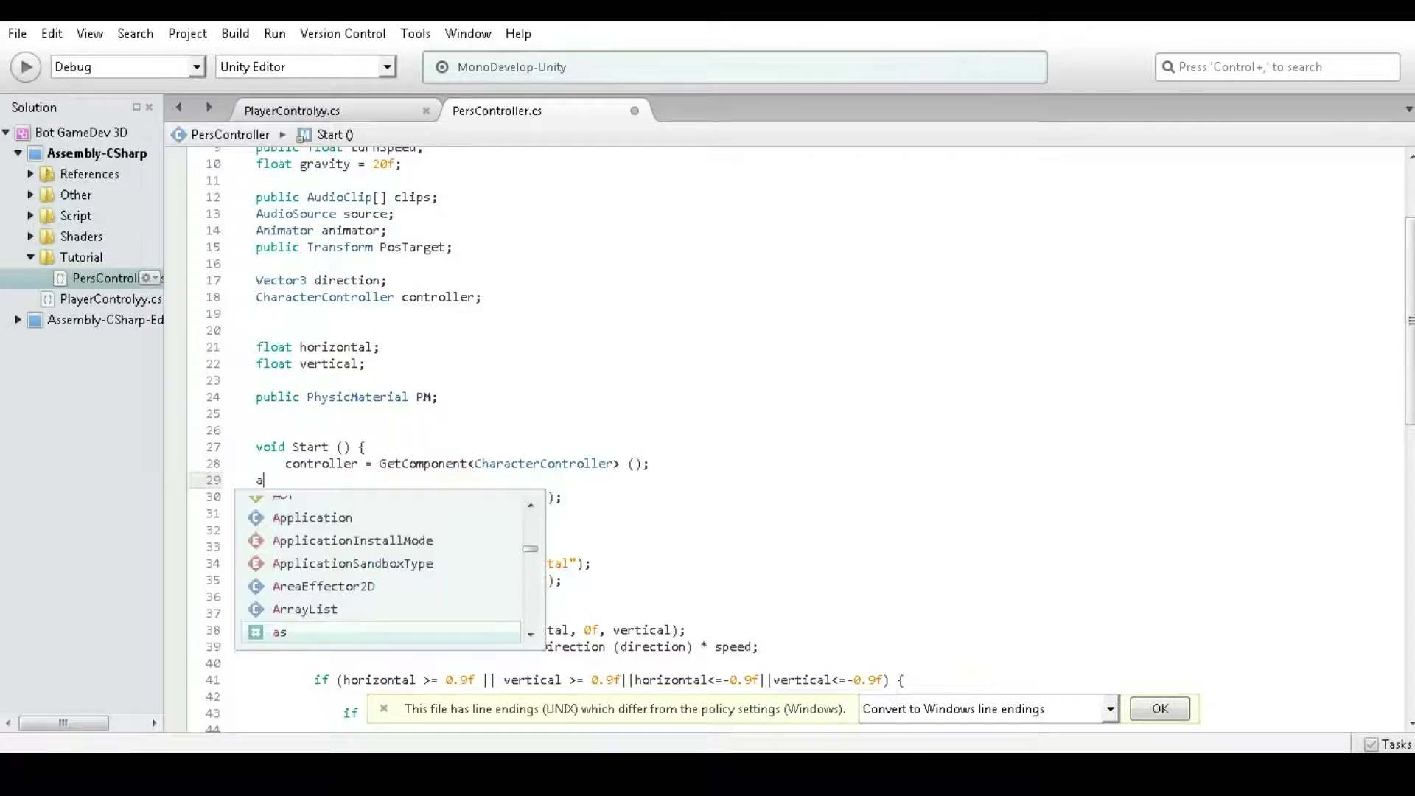
pyautogui.write('nima')
pyautogui.press('Return')
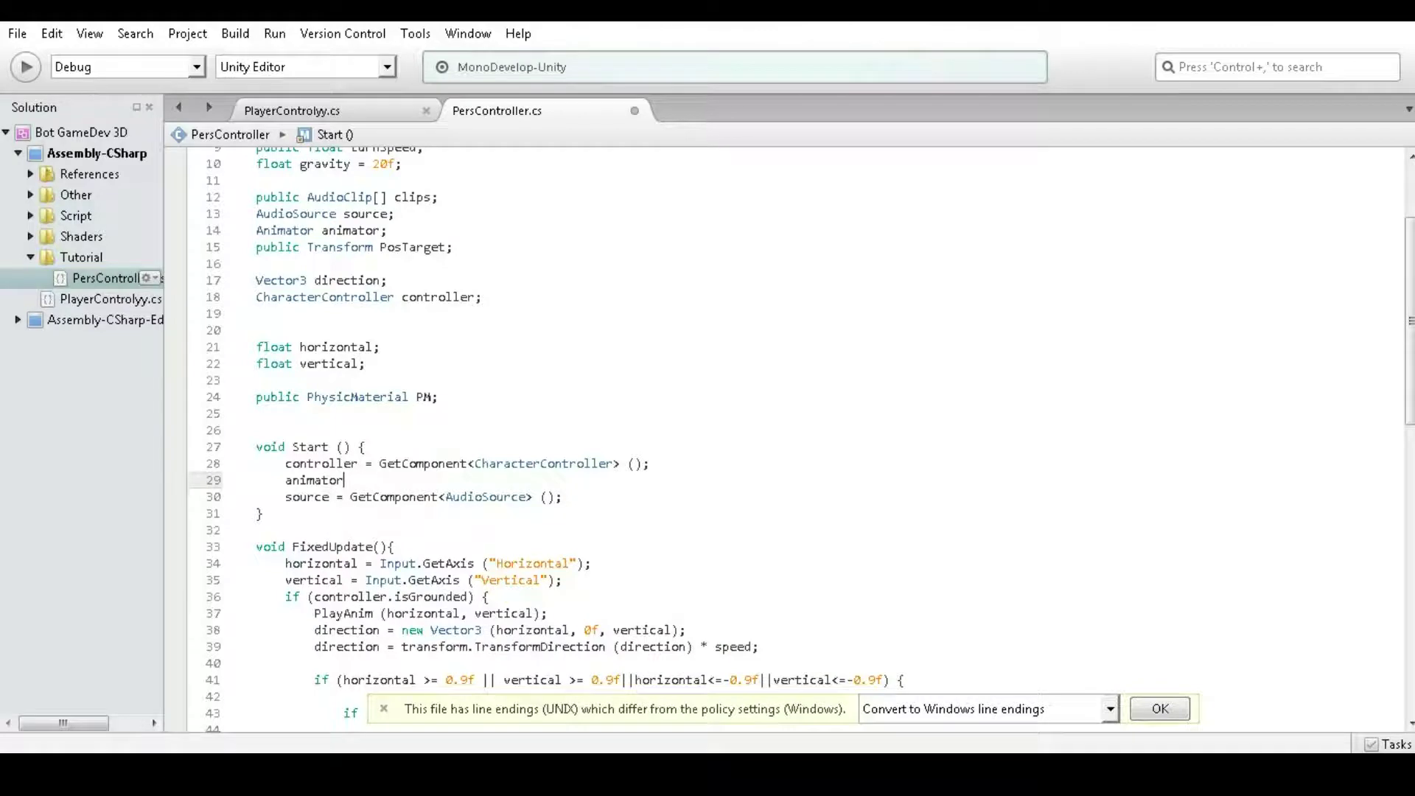
pyautogui.write(' = He')
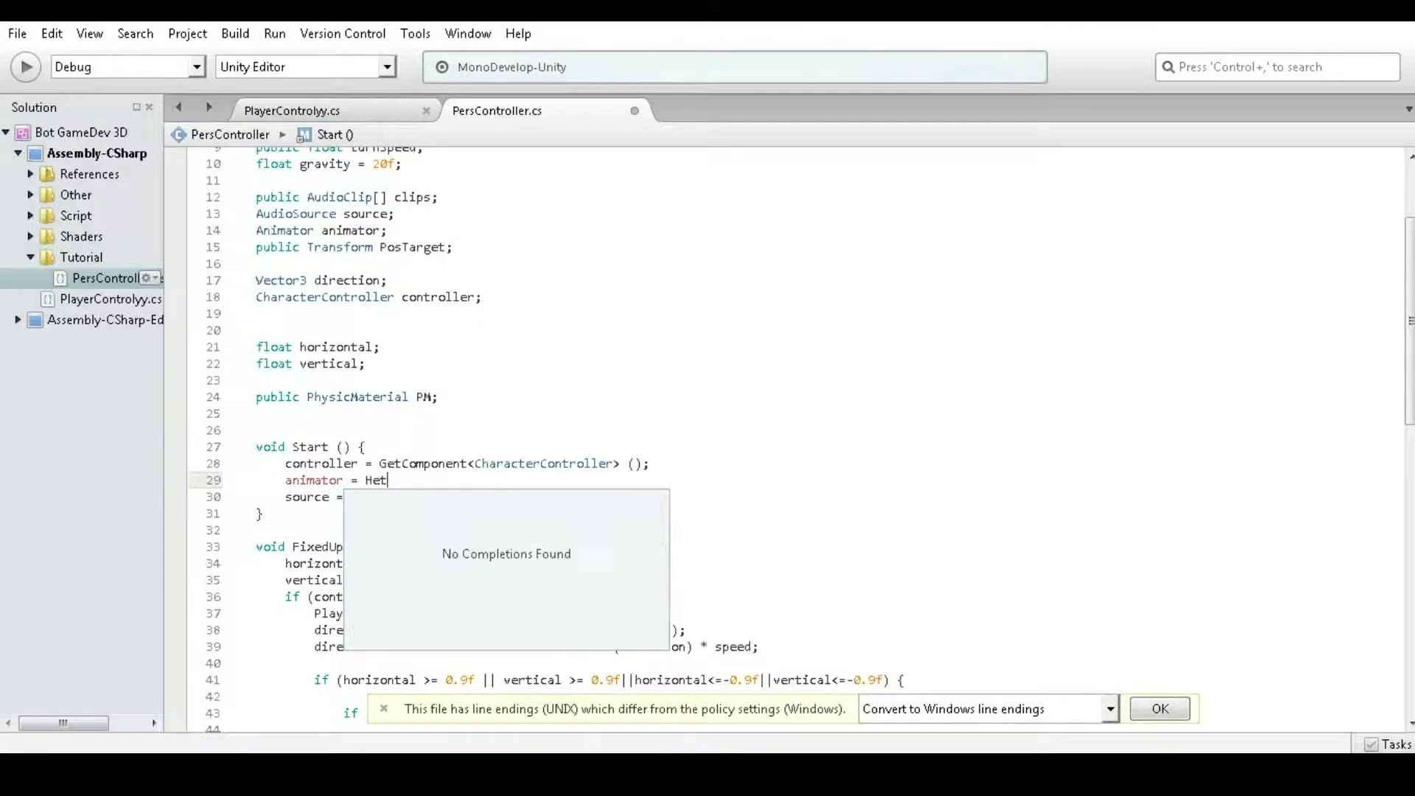
pyautogui.press('BackSpace')
pyautogui.press('BackSpace')
pyautogui.write('GetC')
pyautogui.press('Return')
pyautogui.write('<')
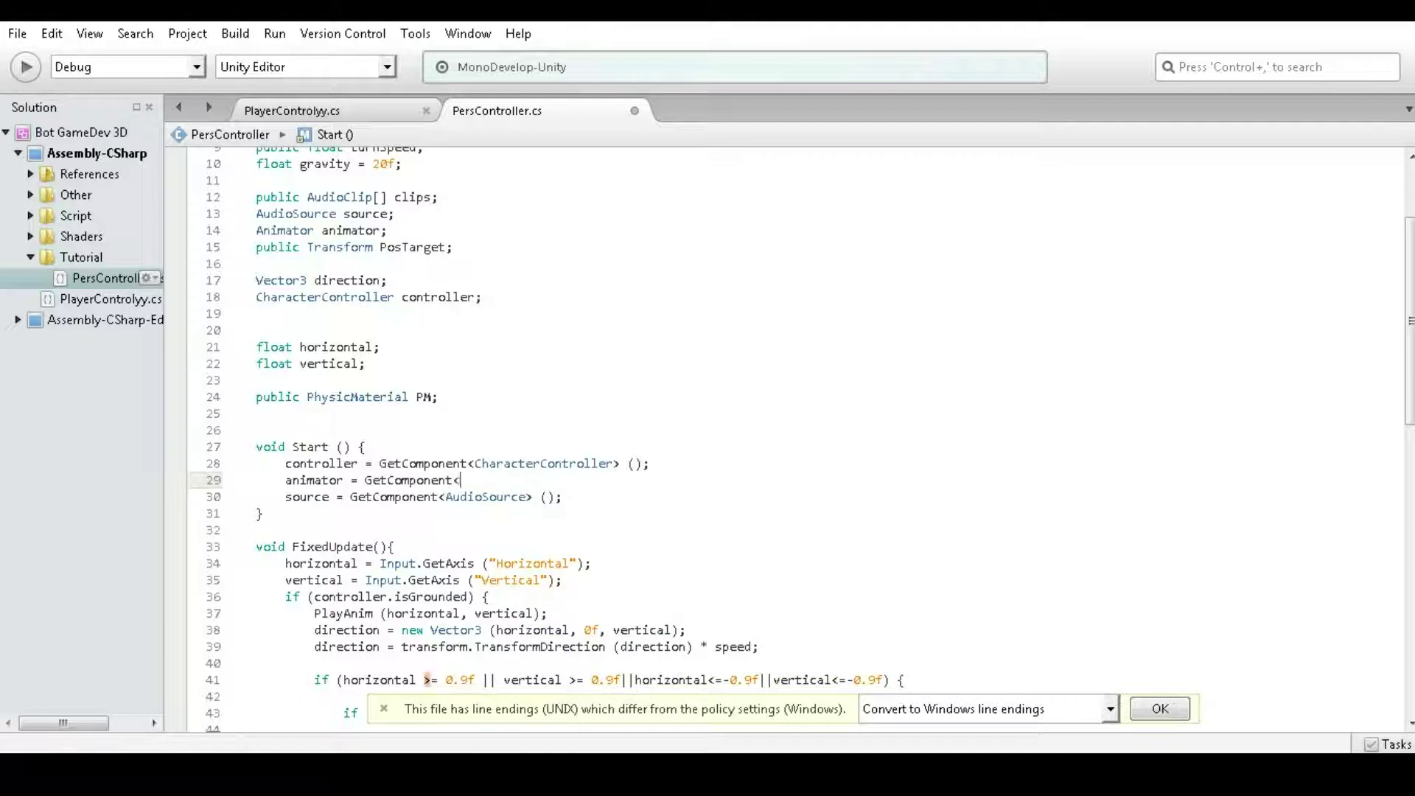
pyautogui.write('Anim')
pyautogui.press('Return')
pyautogui.write('> ();')
# - Start an animator.SetFloat call inside the empty PlayAnim method
pyautogui.scroll(-4, 513, 345)
pyautogui.scroll(-3, 516, 403)
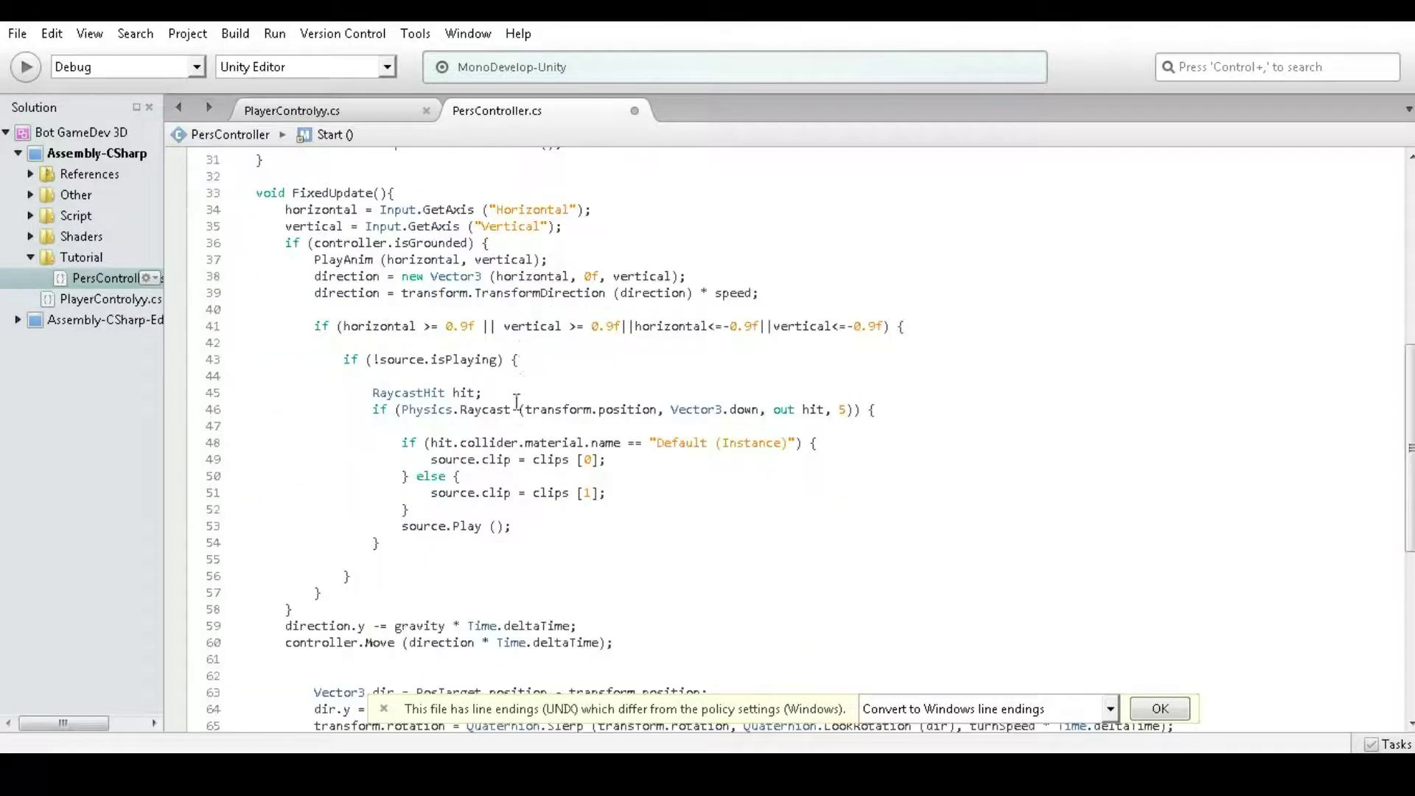
pyautogui.scroll(-3, 520, 374)
pyautogui.scroll(-2, 511, 362)
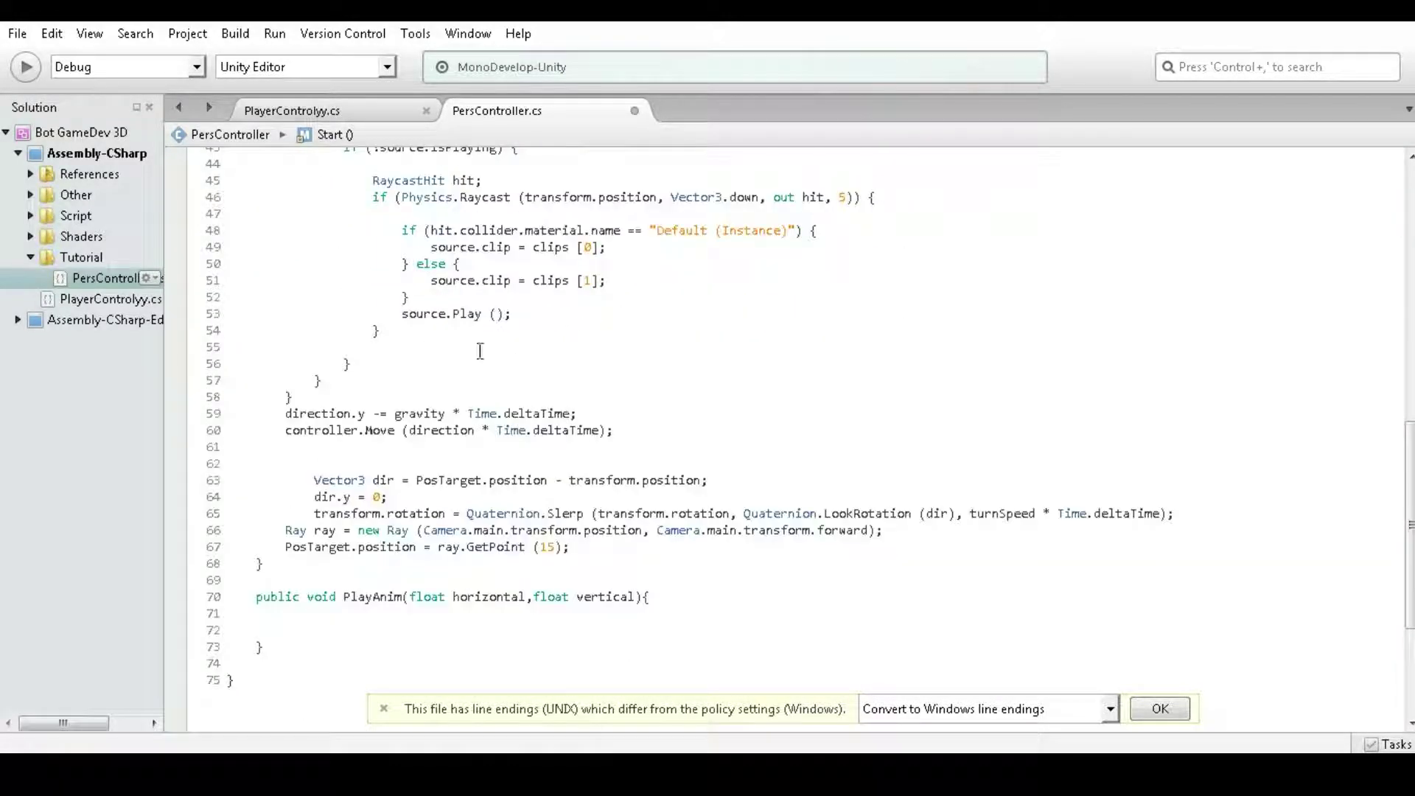
pyautogui.scroll(3, 512, 475)
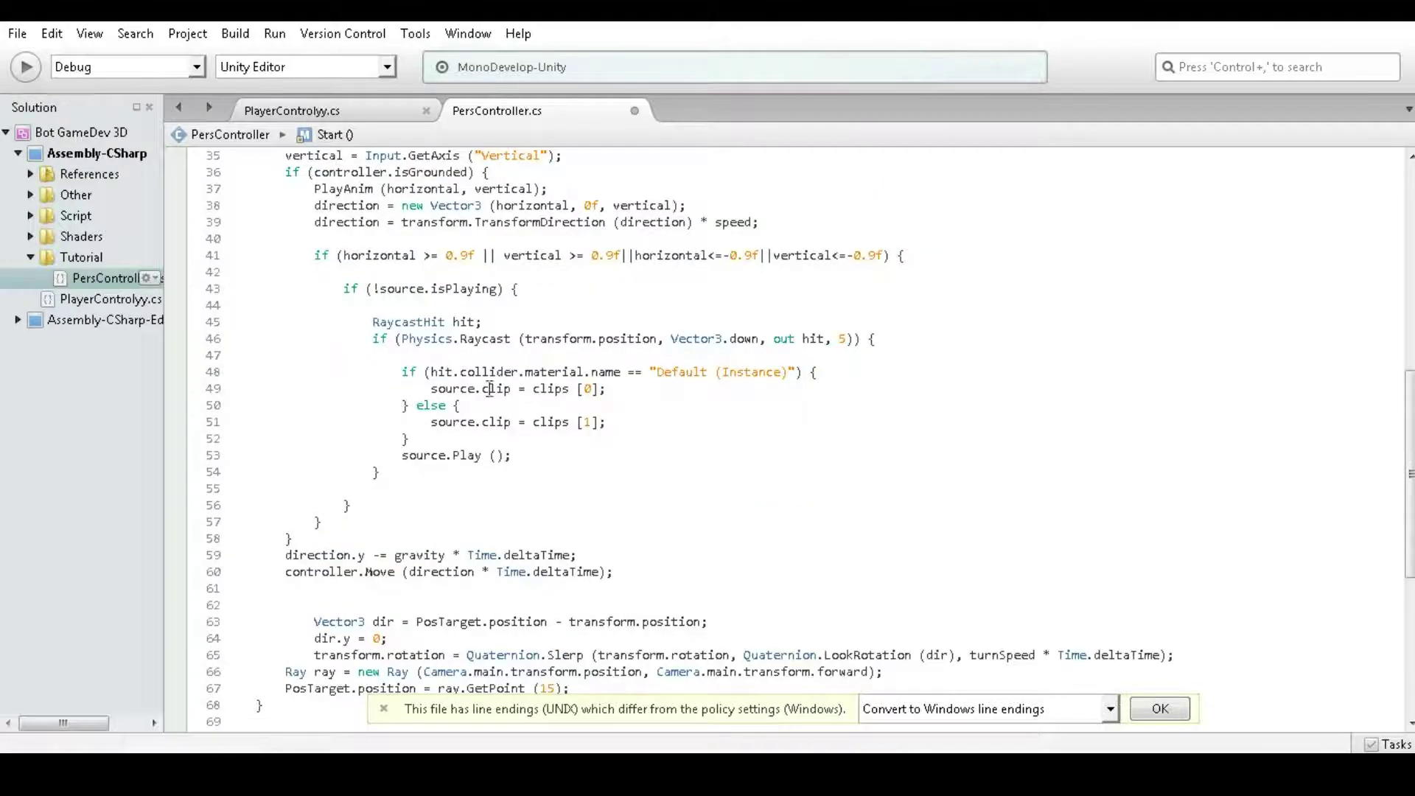
pyautogui.scroll(1, 489, 388)
pyautogui.moveTo(313, 260); pyautogui.dragTo(574, 259)
pyautogui.scroll(-2, 374, 259)
pyautogui.scroll(-7, 417, 237)
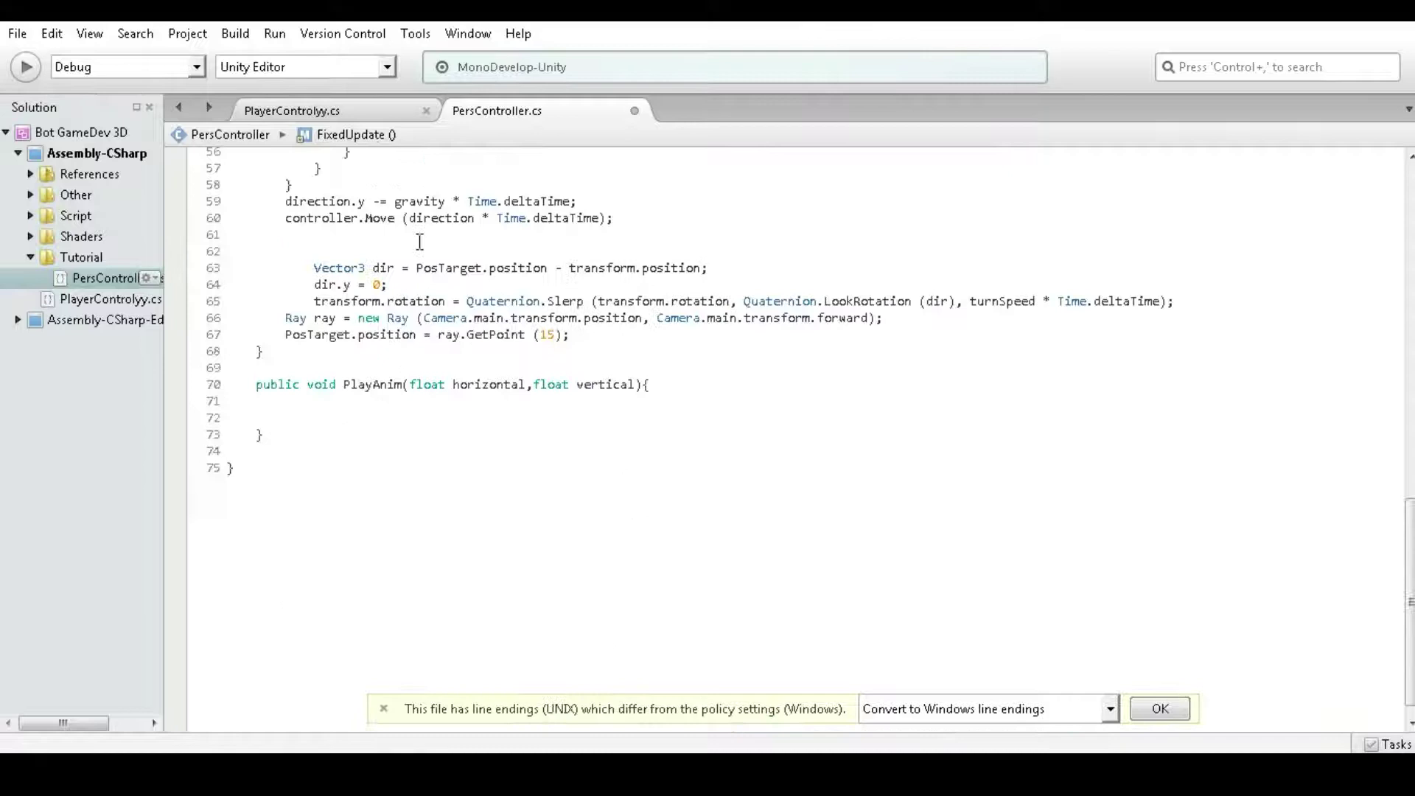
pyautogui.moveTo(660, 385); pyautogui.dragTo(524, 401)
pyautogui.scroll(-1, 524, 402)
pyautogui.moveTo(649, 364); pyautogui.dragTo(236, 364)
pyautogui.click(269, 381)
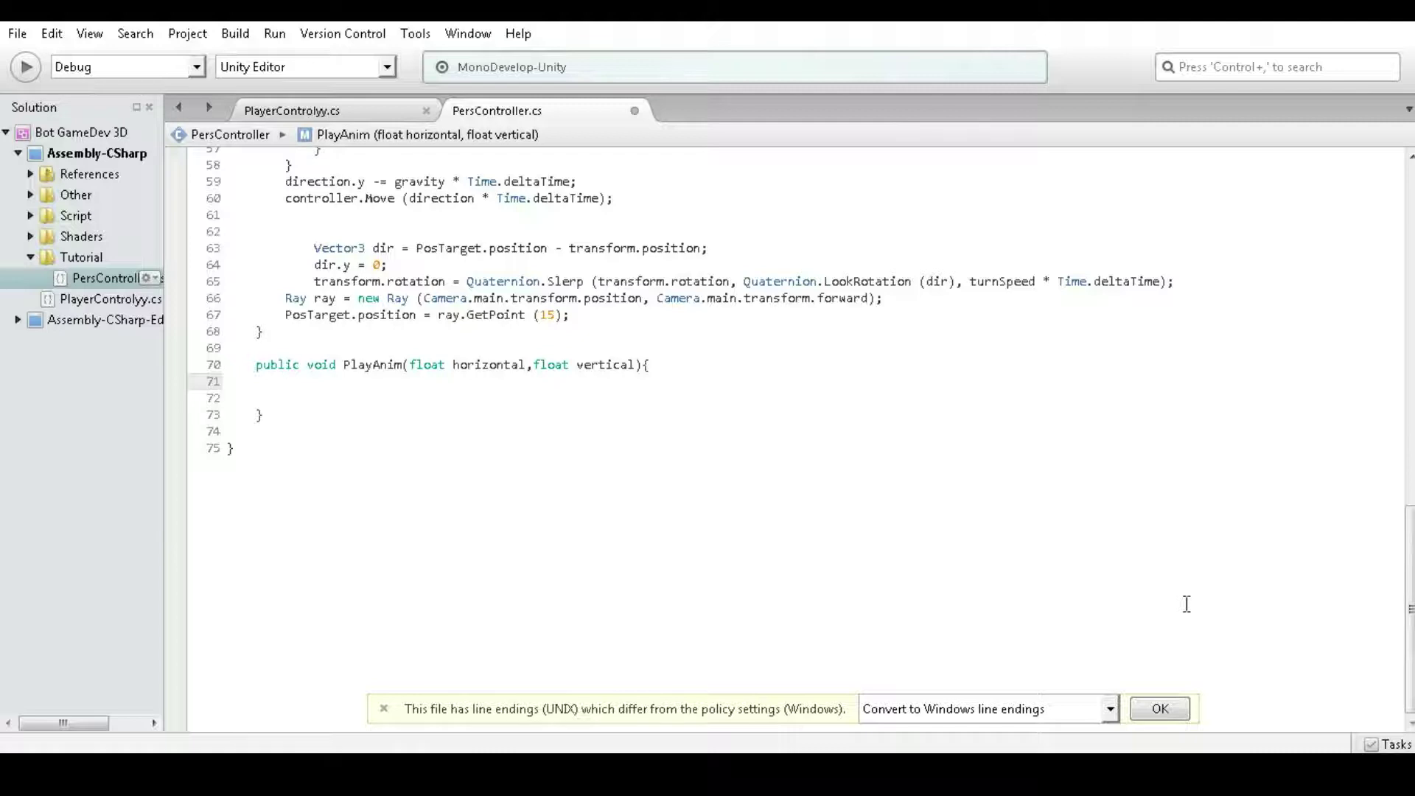
pyautogui.write('anim')
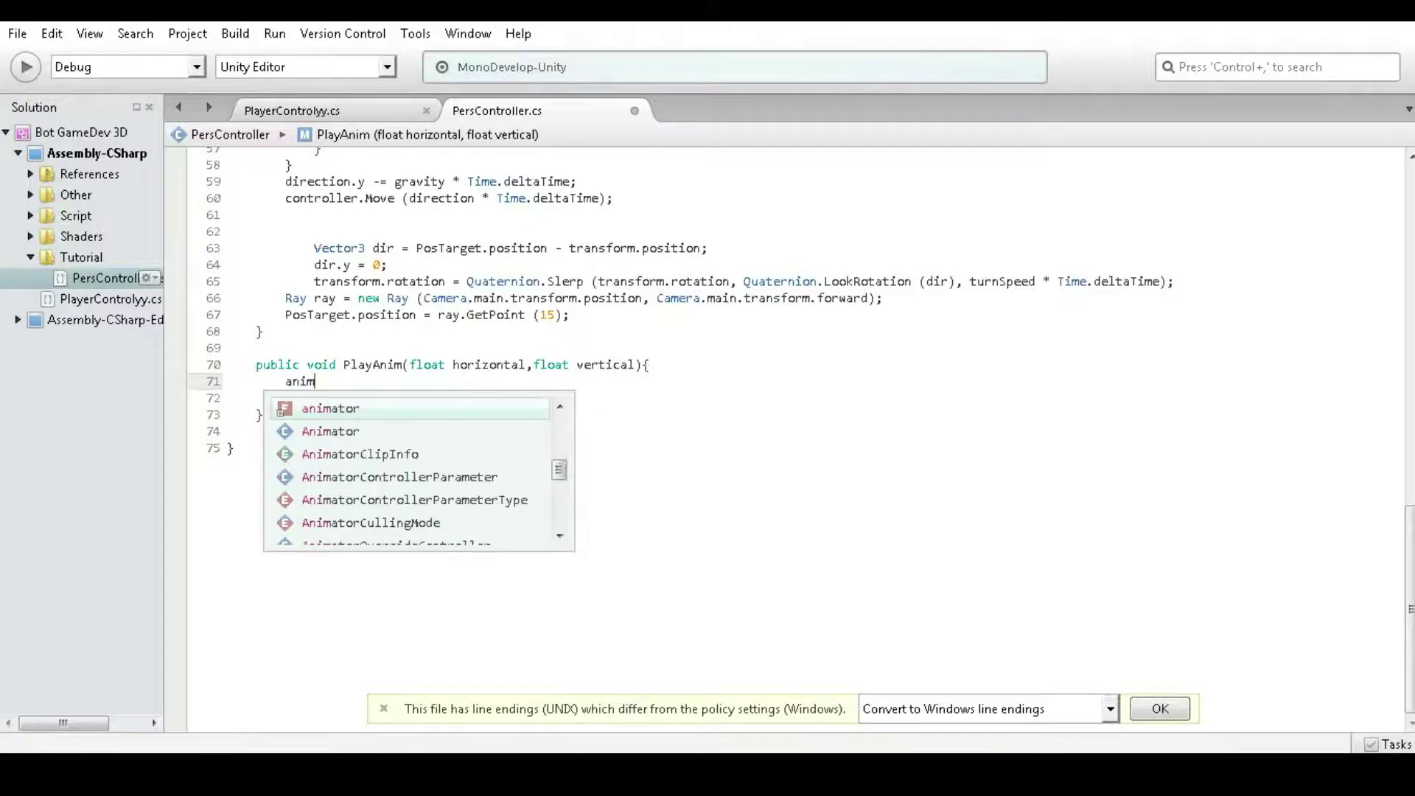
pyautogui.press('Return')
pyautogui.write('.s')
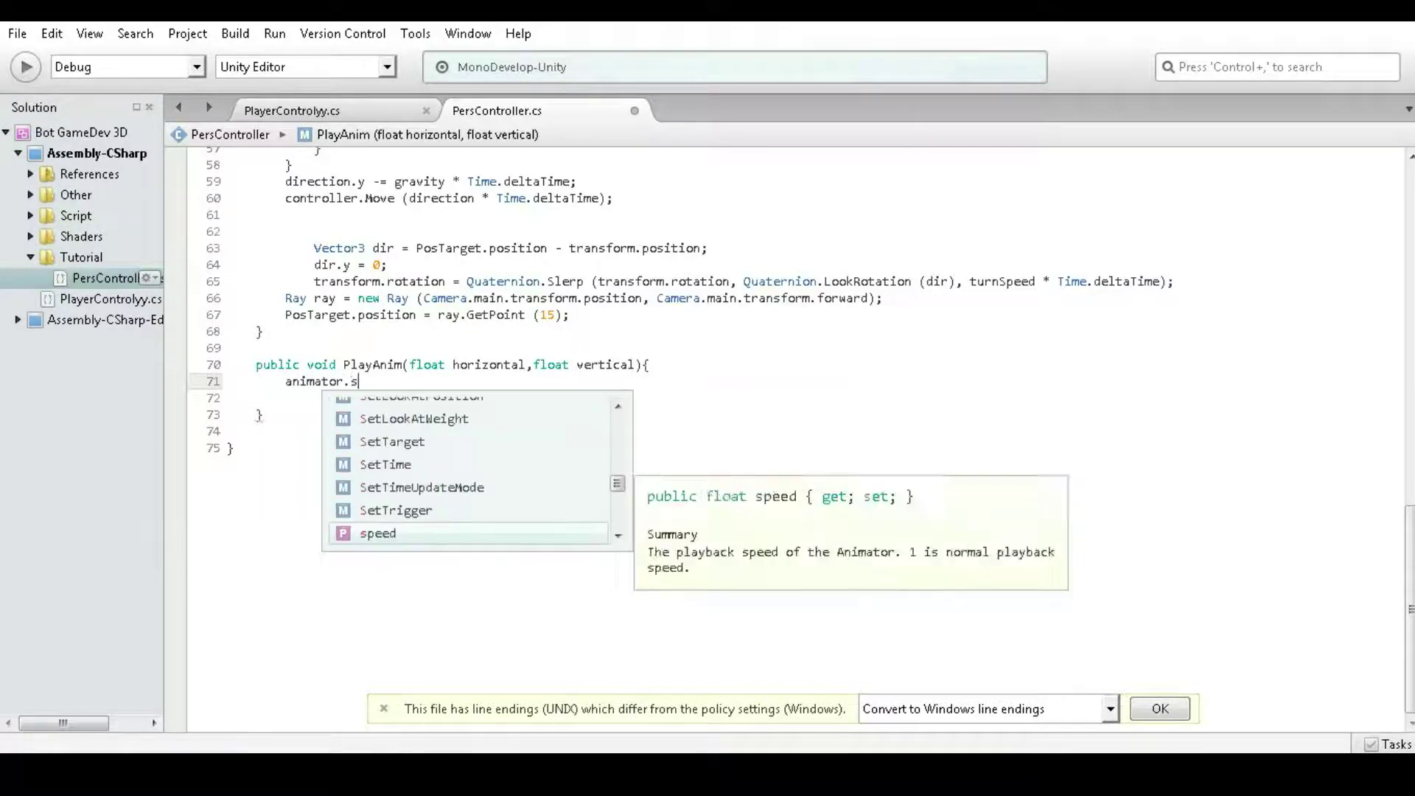
pyautogui.write('etf')
pyautogui.press('BackSpace')
pyautogui.press('BackSpace')
pyautogui.write('tf')
pyautogui.press('Return')
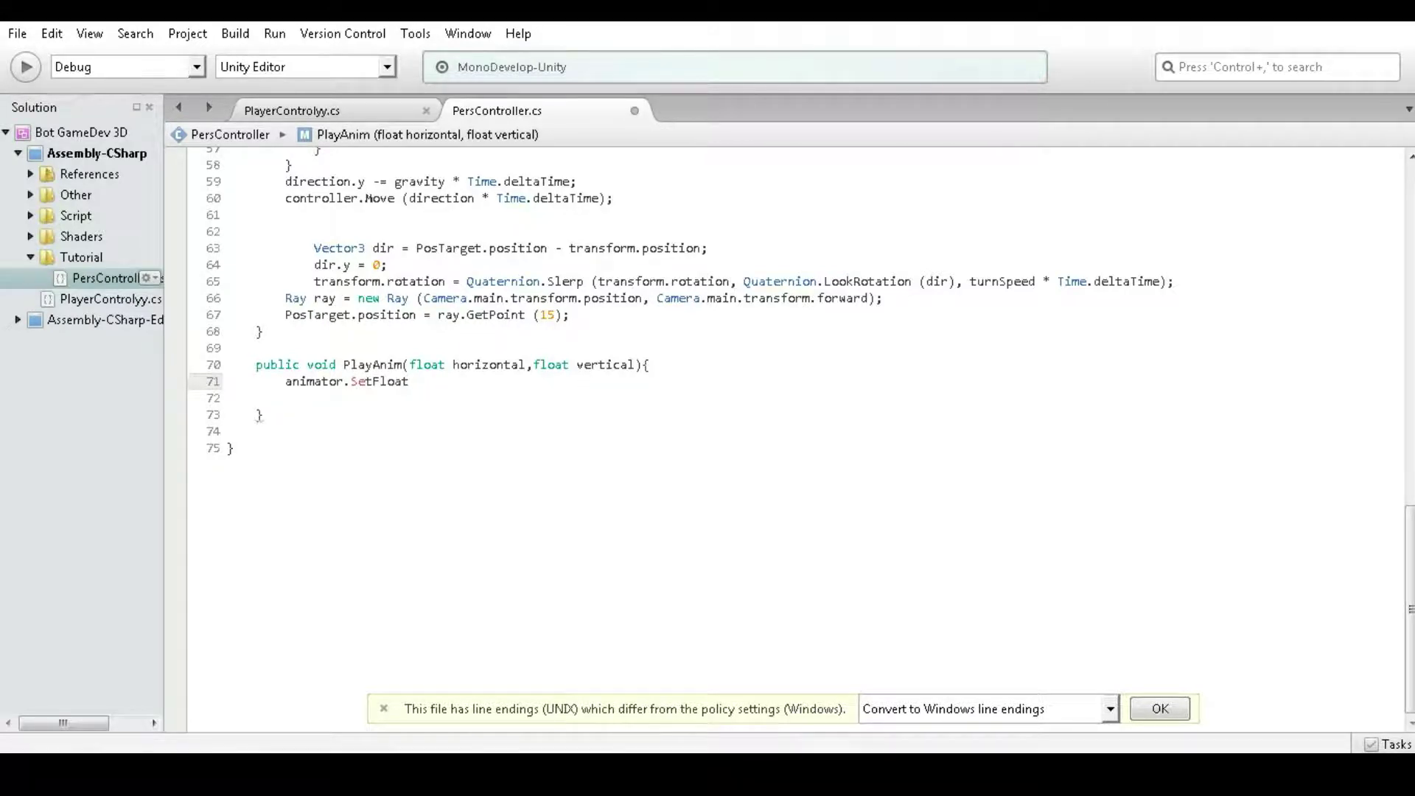
# - Complete it as animator.SetFloat("Vertical", vertical); on line 71
pyautogui.write('(')
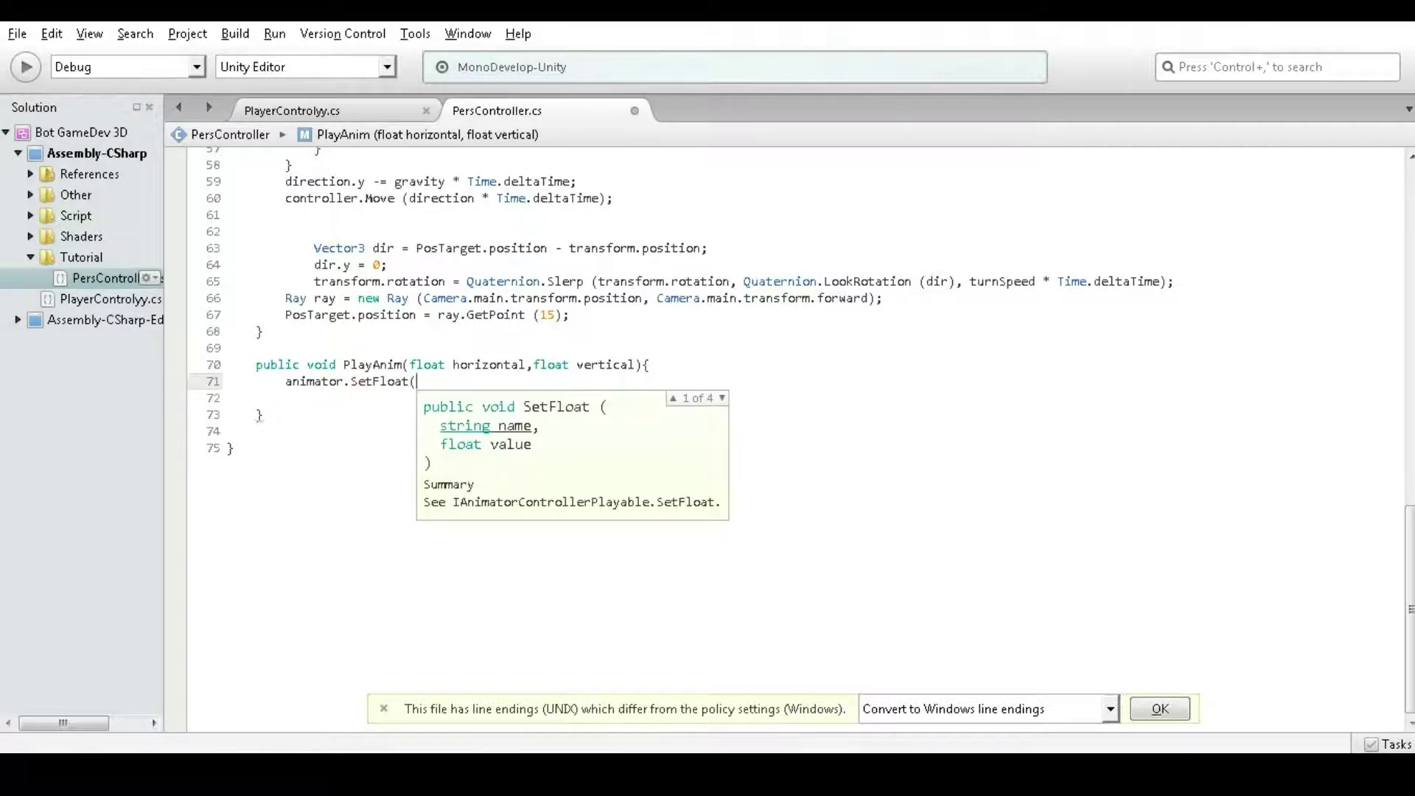
pyautogui.write('"')
pyautogui.doubleClick(599, 363)
pyautogui.hotkey('ctrl', 'c')
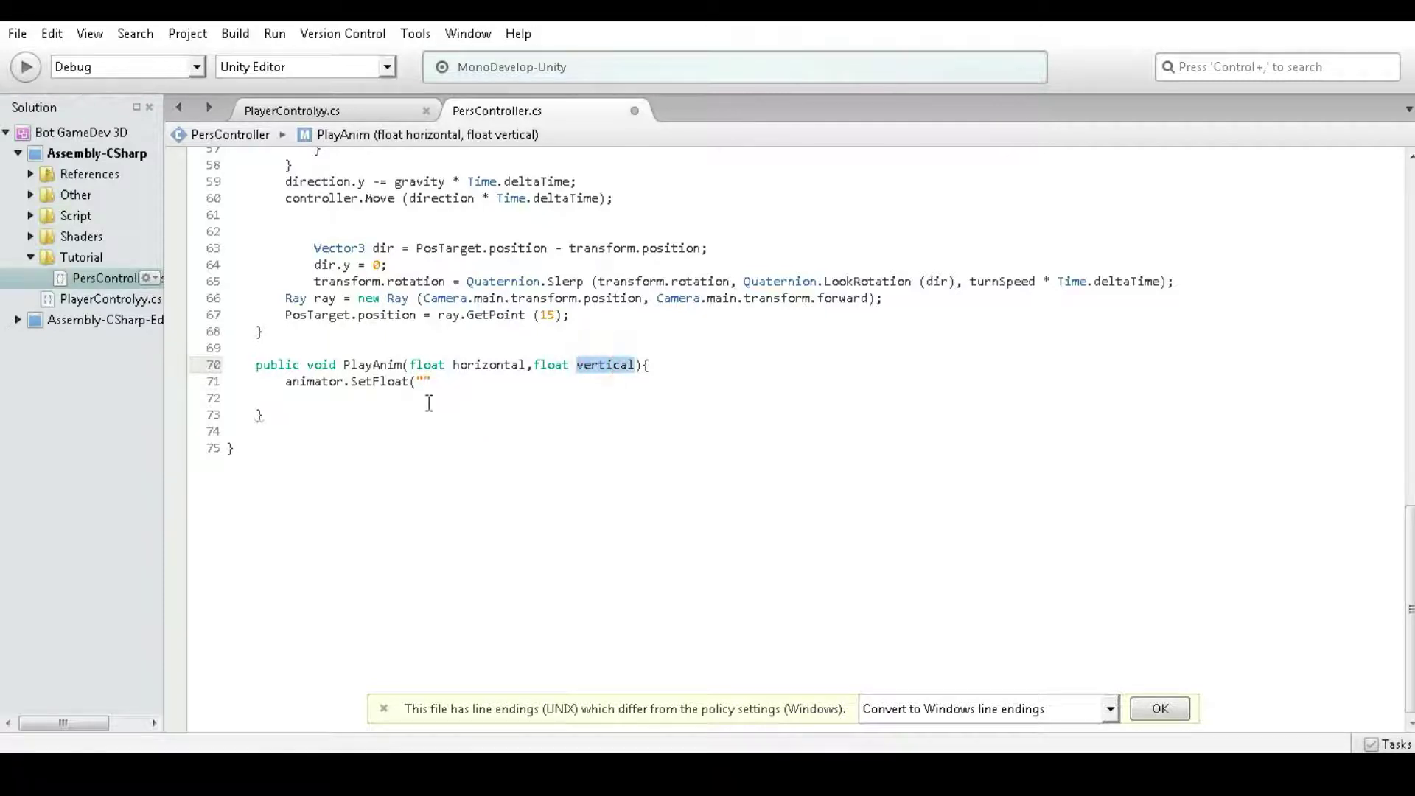
pyautogui.click(424, 381)
pyautogui.hotkey('ctrl', 'v')
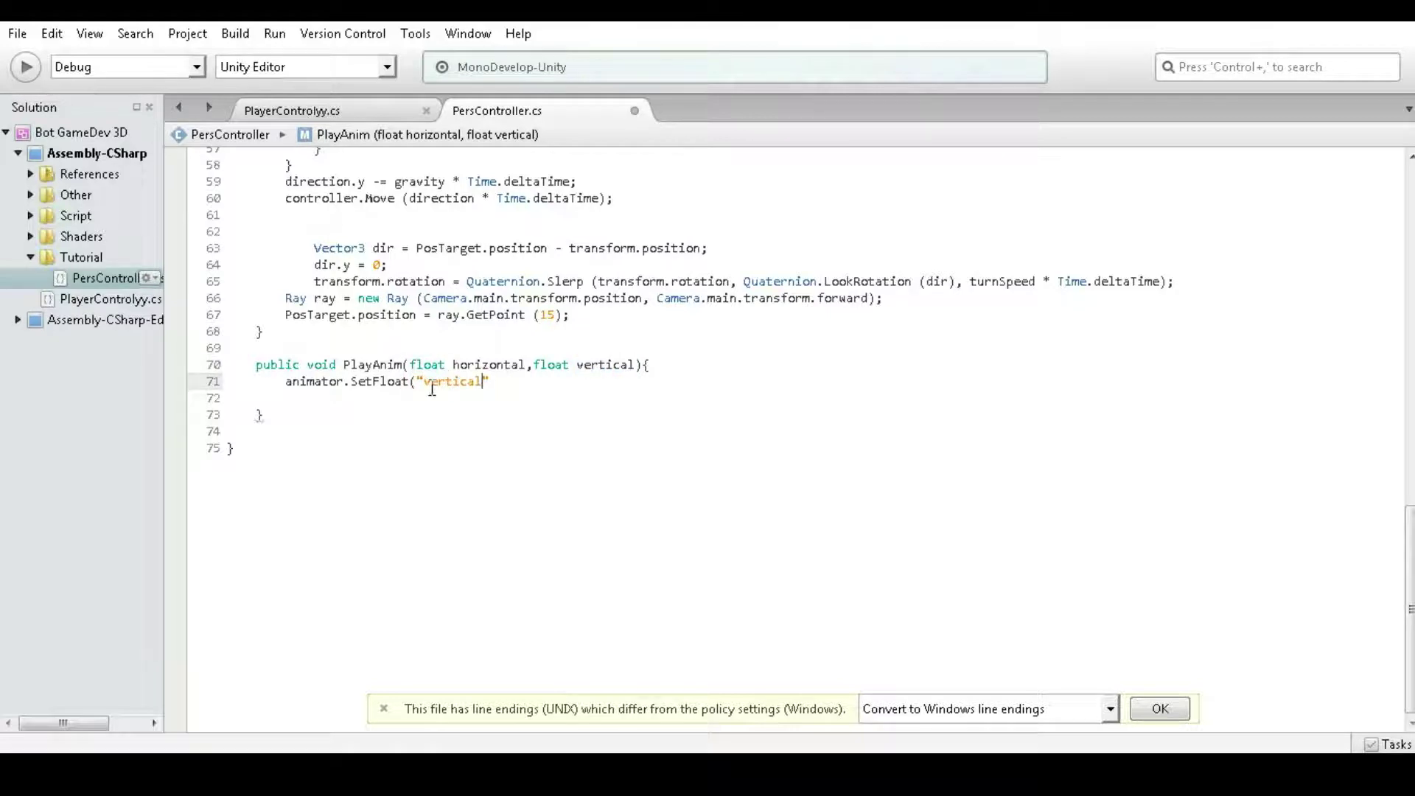
pyautogui.press('End')
pyautogui.write(',')
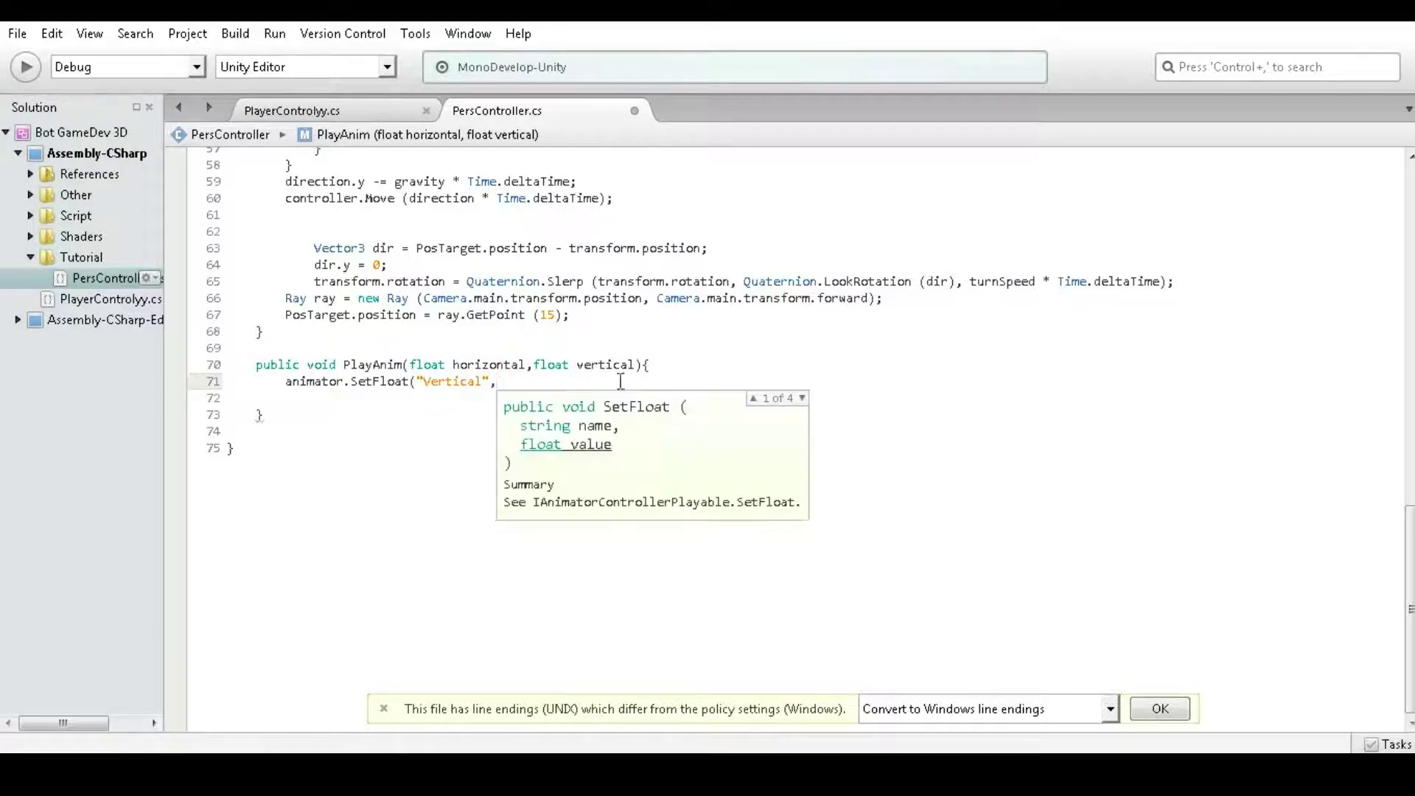
pyautogui.doubleClick(601, 365)
pyautogui.click(534, 384)
pyautogui.hotkey('ctrl', 'v')
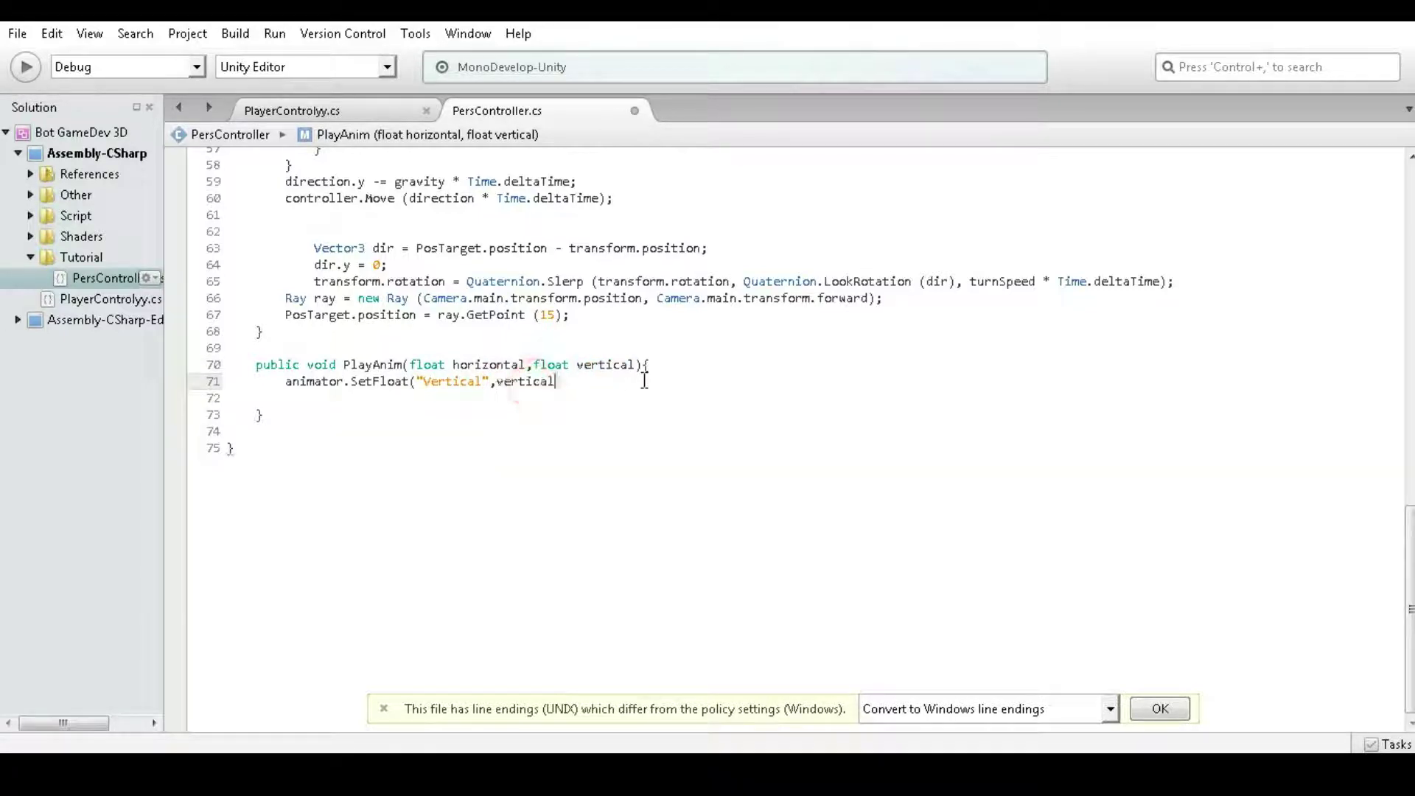
pyautogui.write(');')
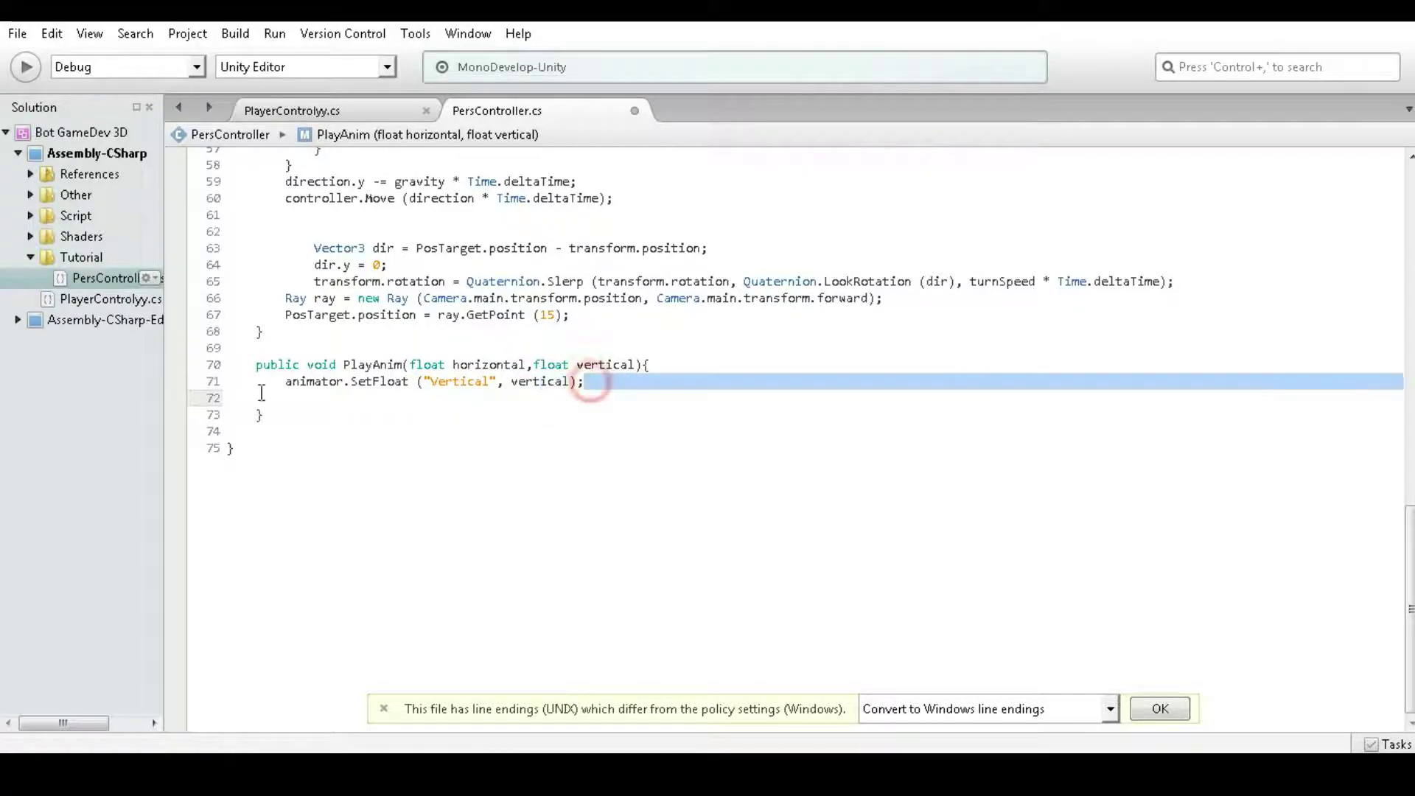
# - Duplicate the line and change it to animator.SetFloat("Horizontal", horizontal);
pyautogui.moveTo(596, 381); pyautogui.dragTo(286, 382)
pyautogui.hotkey('ctrl', 'c')
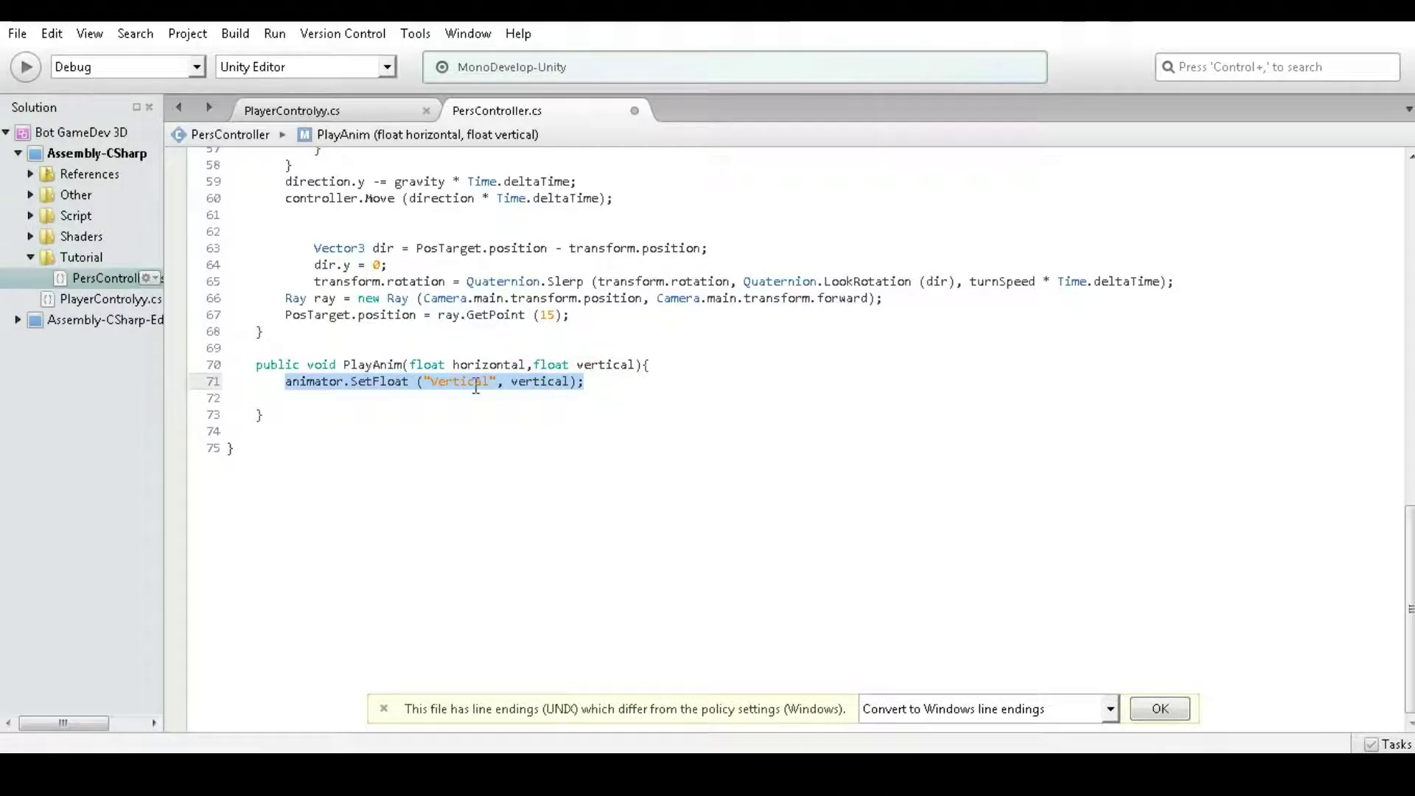
pyautogui.click(599, 385)
pyautogui.press('Return')
pyautogui.hotkey('ctrl', 'v')
pyautogui.doubleClick(464, 364)
pyautogui.hotkey('ctrl', 'c')
pyautogui.doubleClick(458, 398)
pyautogui.hotkey('ctrl', 'v')
pyautogui.click(435, 398)
pyautogui.press('BackSpace')
pyautogui.write('H')
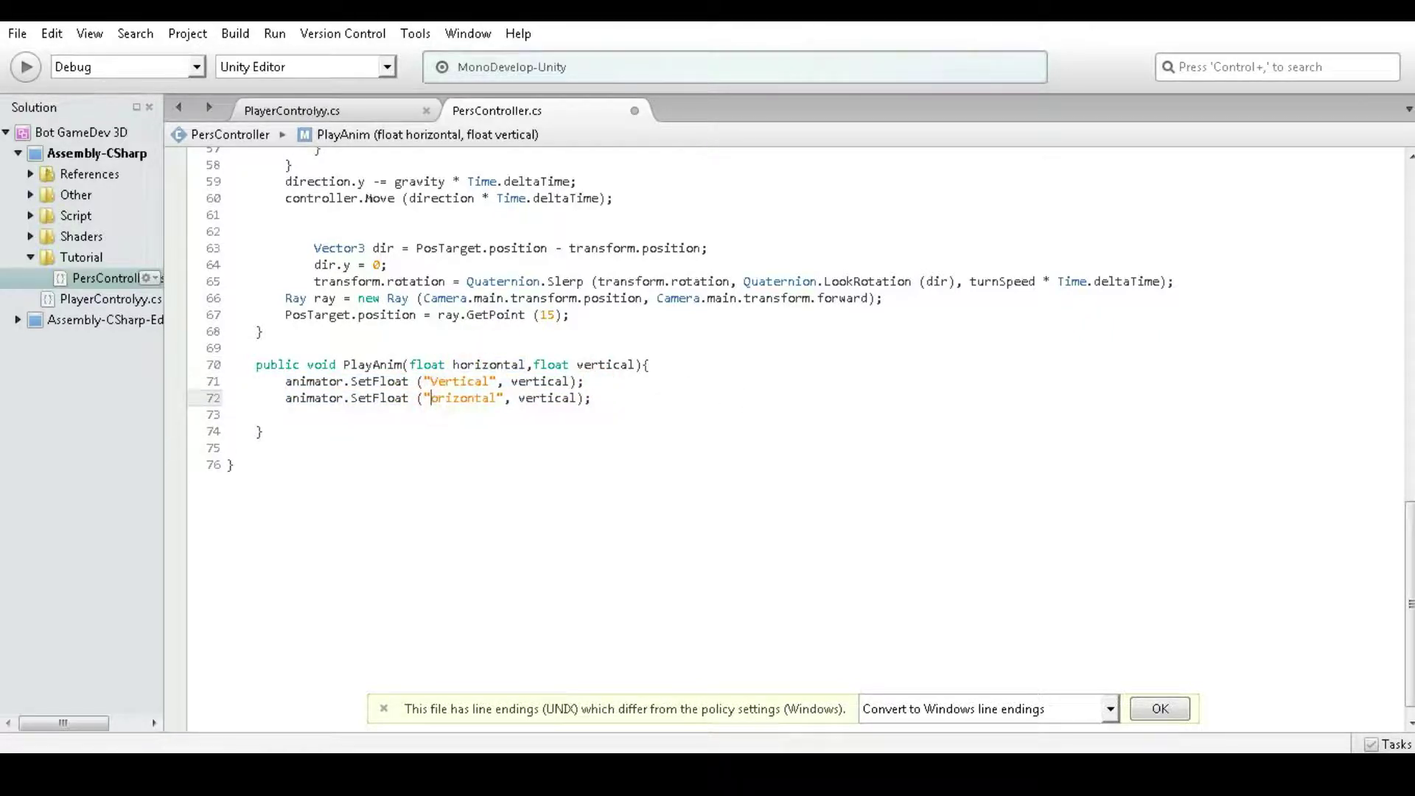
pyautogui.doubleClick(551, 398)
pyautogui.hotkey('ctrl', 'v')
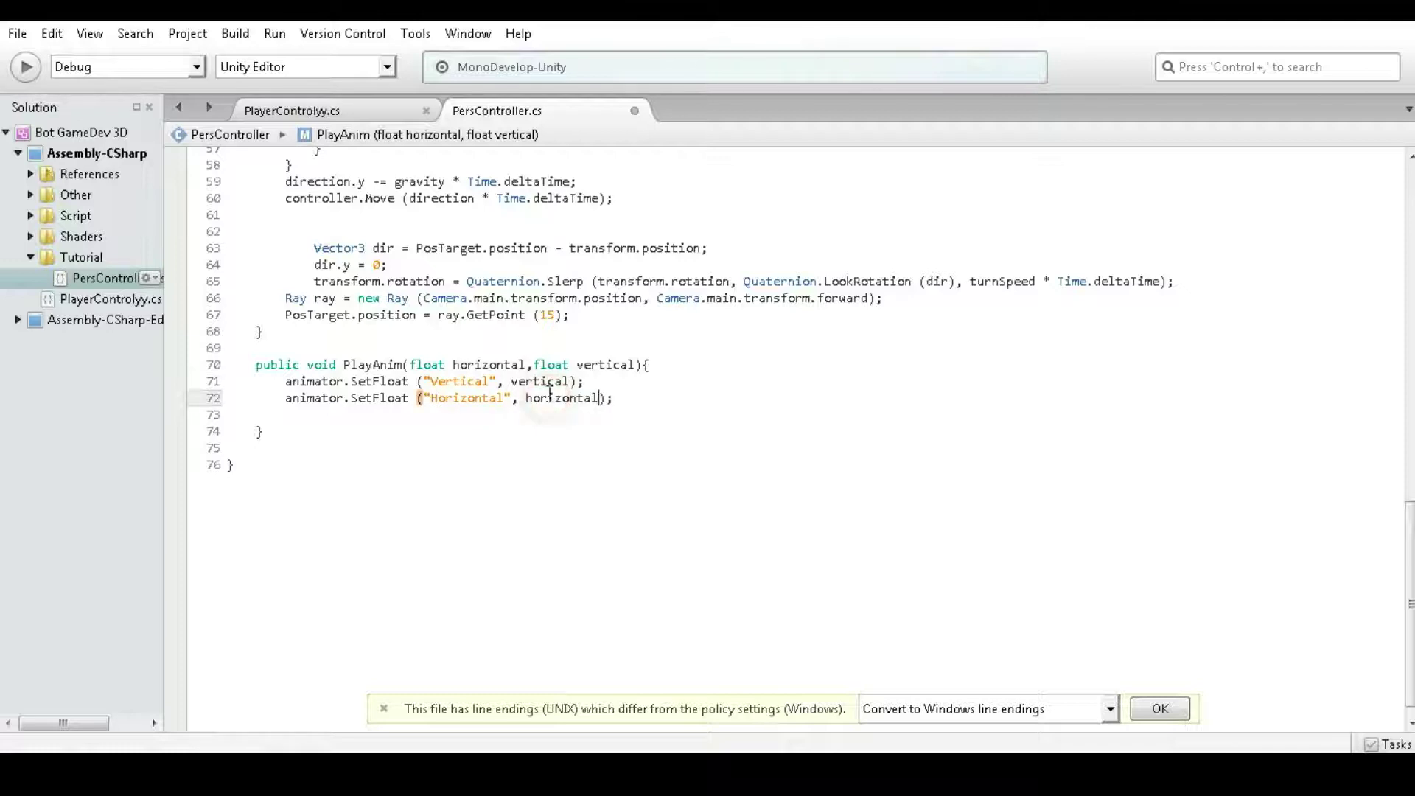
pyautogui.scroll(2, 496, 403)
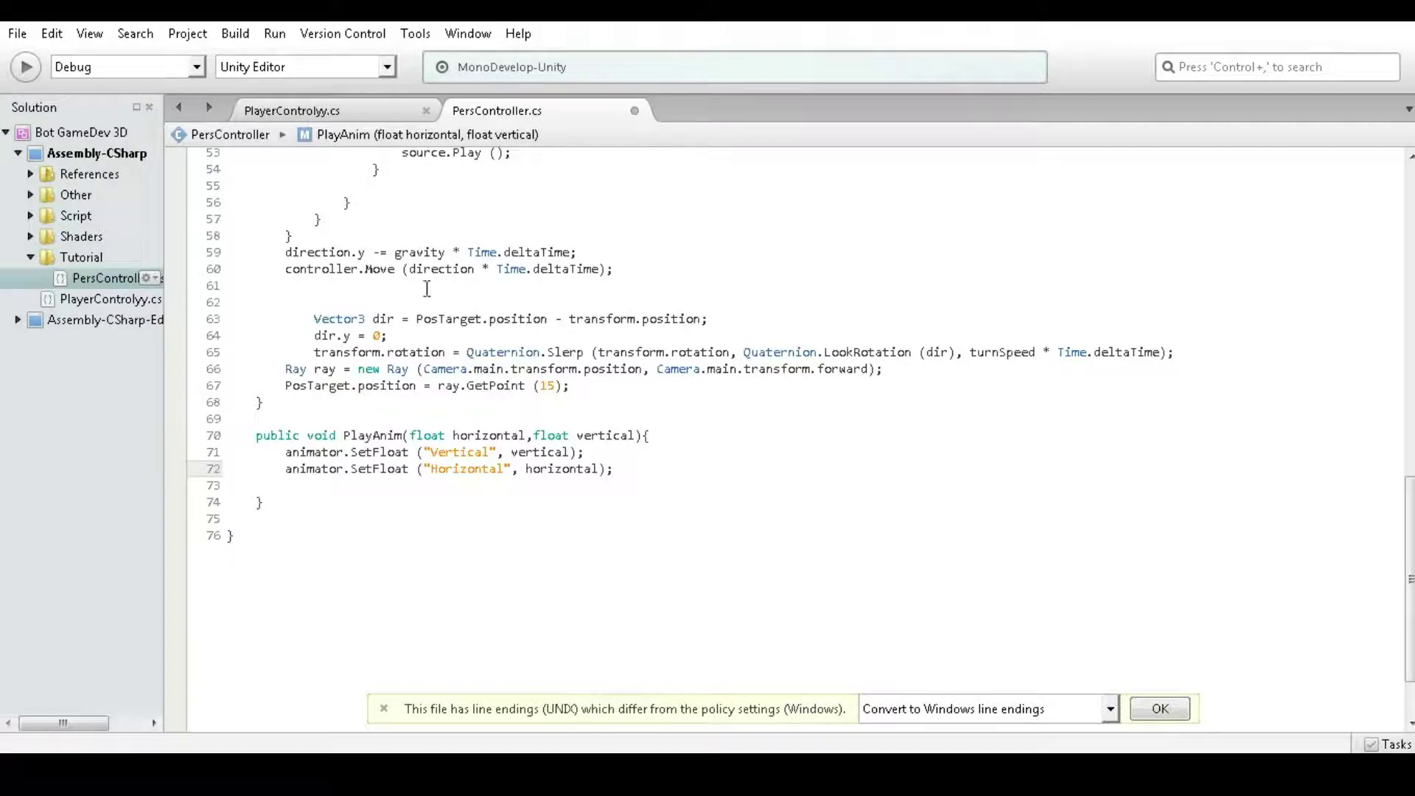
# - Wrap the FixedUpdate rotation lines in if (horizontal != 0 || vertical != 0) { … }
pyautogui.click(366, 295)
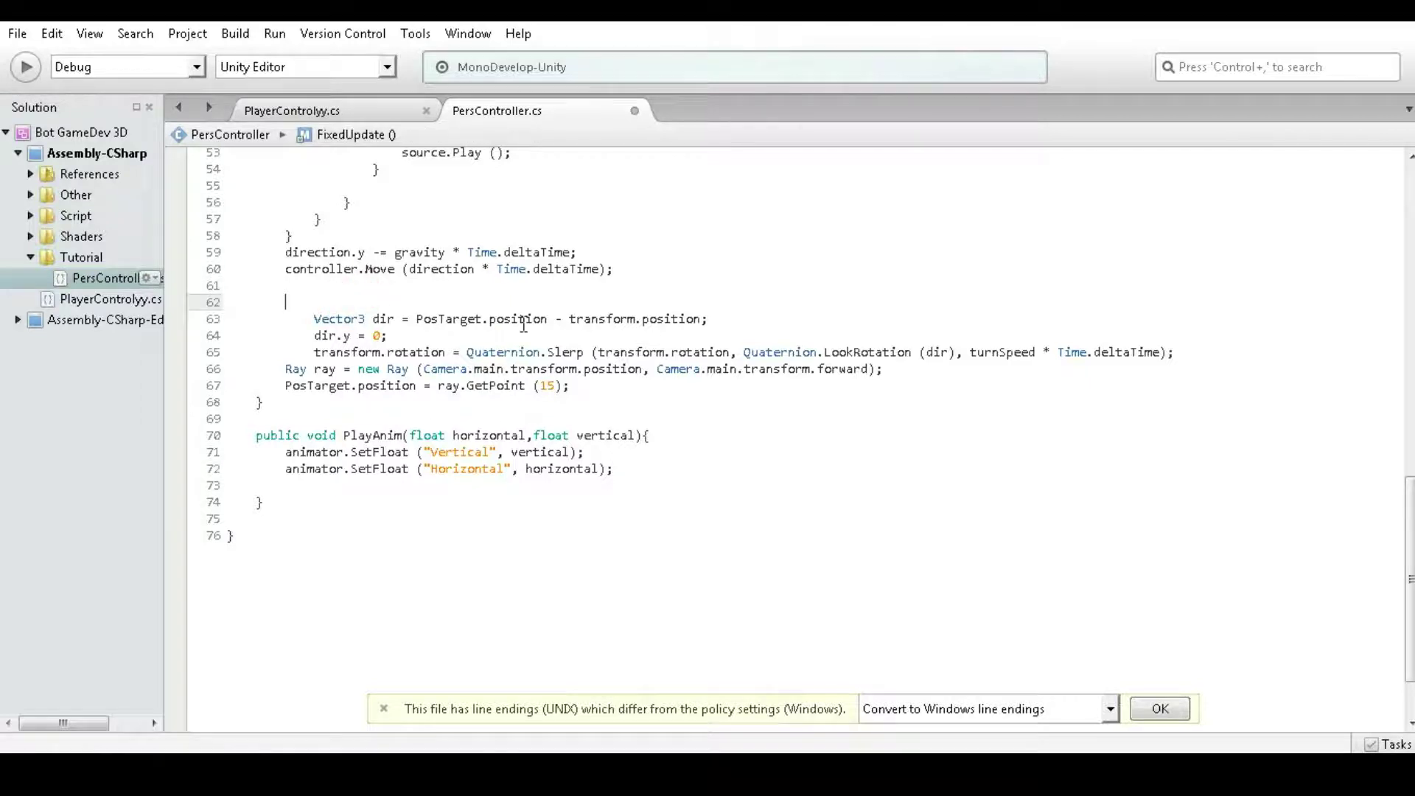
pyautogui.write('if(')
pyautogui.write('h')
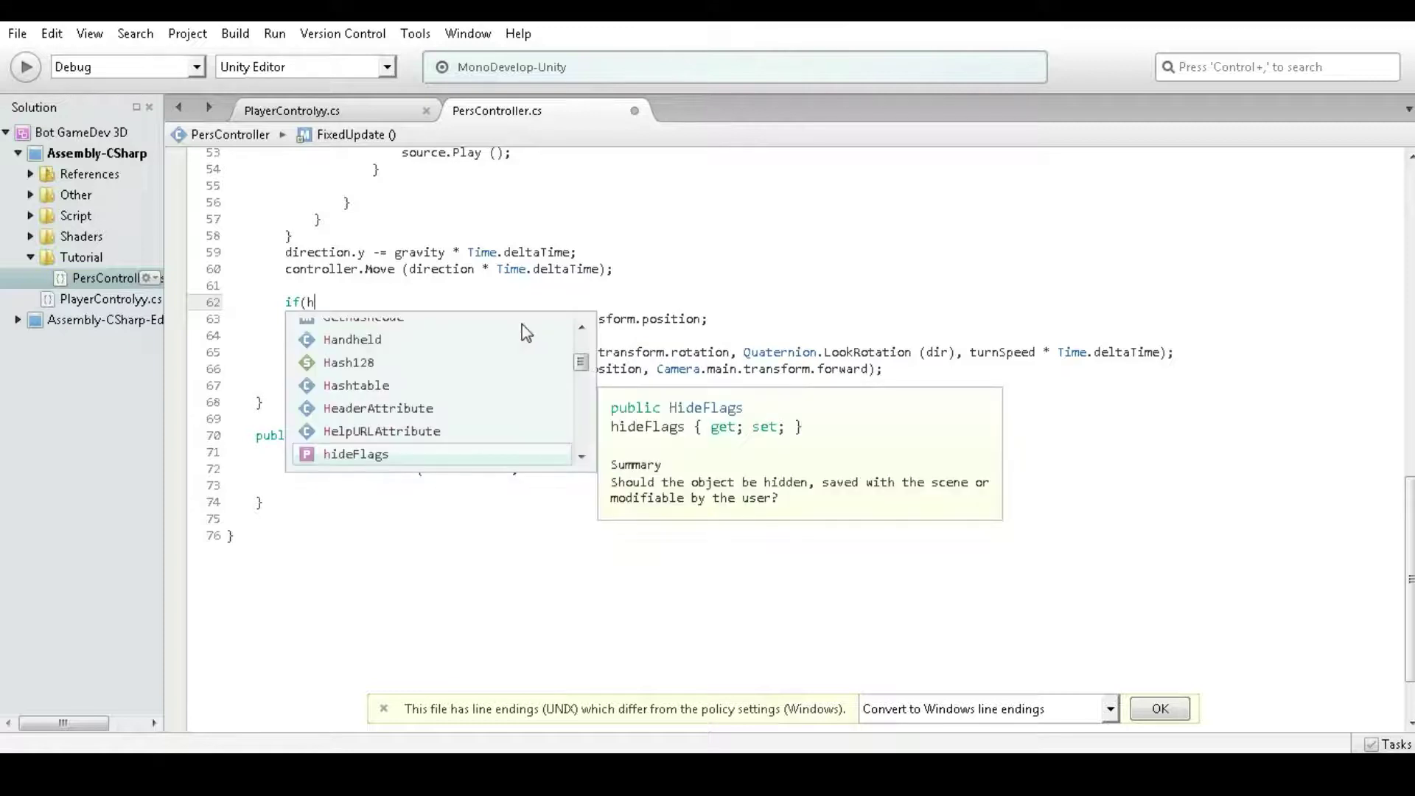
pyautogui.write('or')
pyautogui.press('Return')
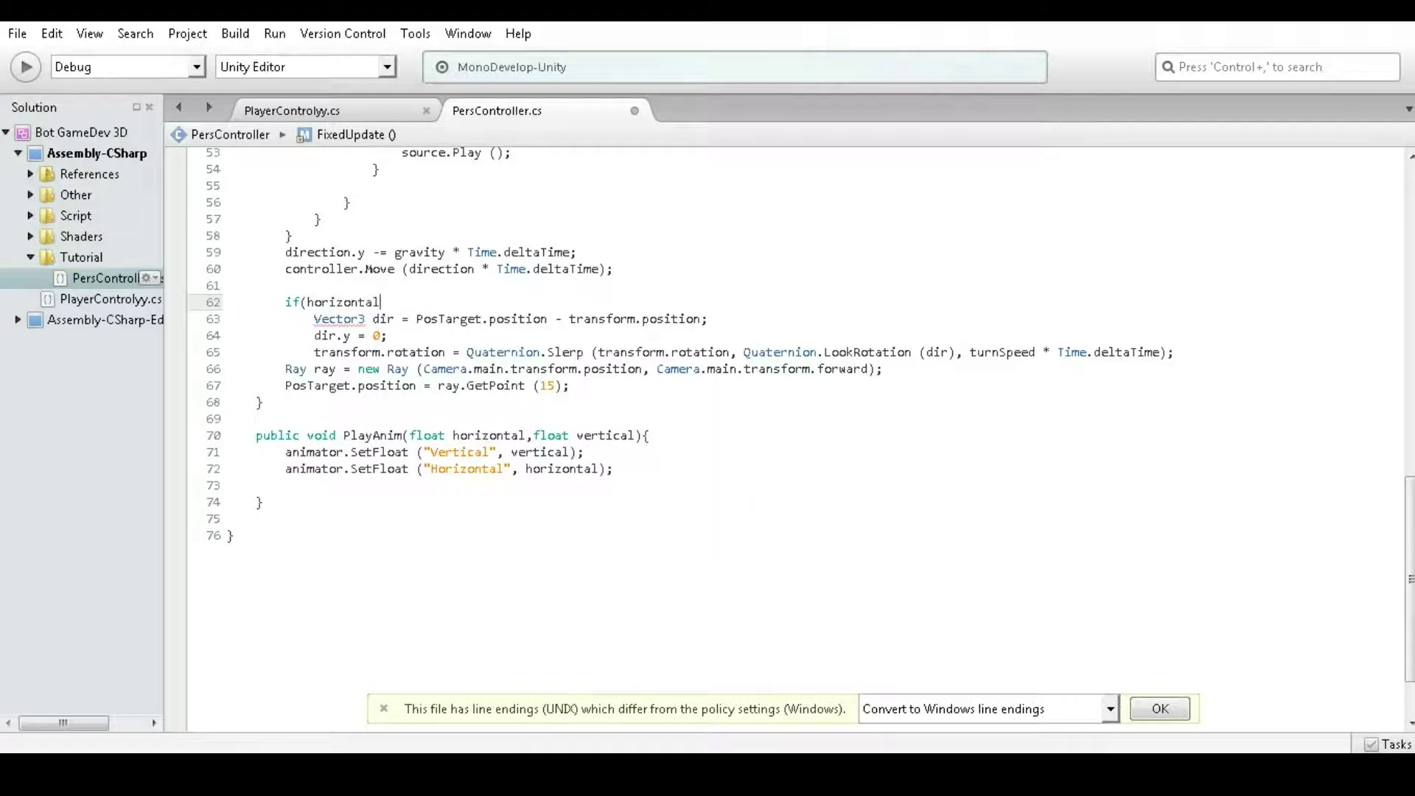
pyautogui.write('!=0||')
pyautogui.write('ver')
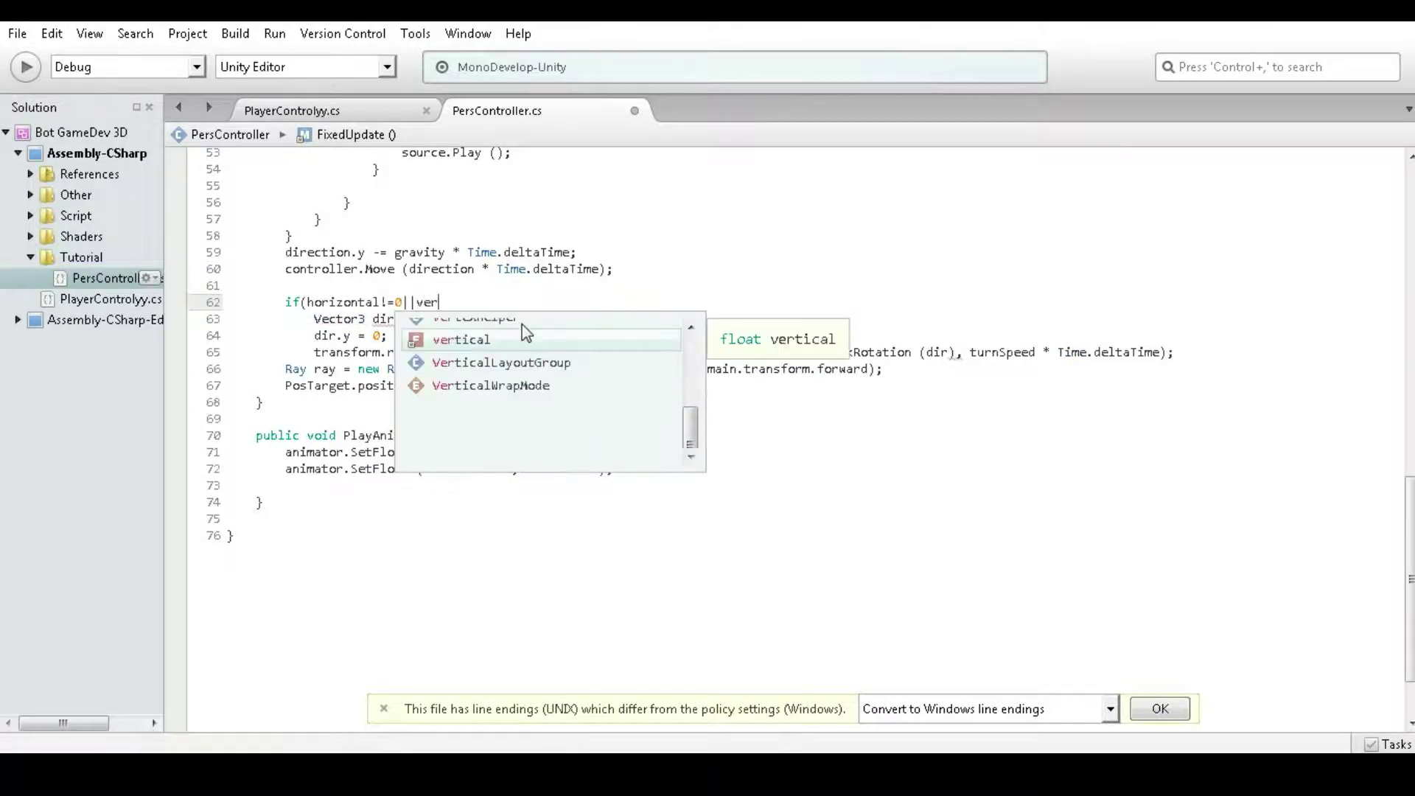
pyautogui.press('Return')
pyautogui.write('!=0')
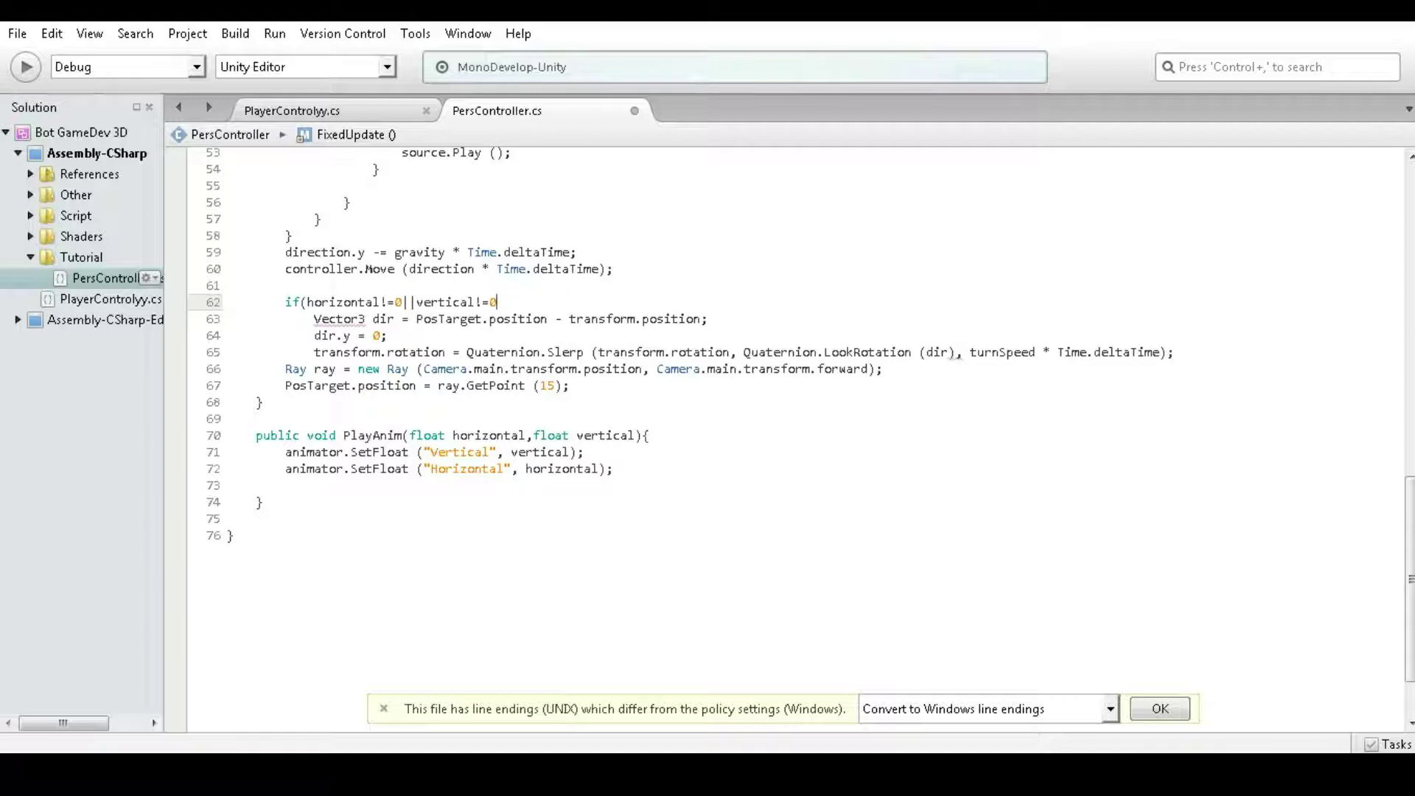
pyautogui.write(')')
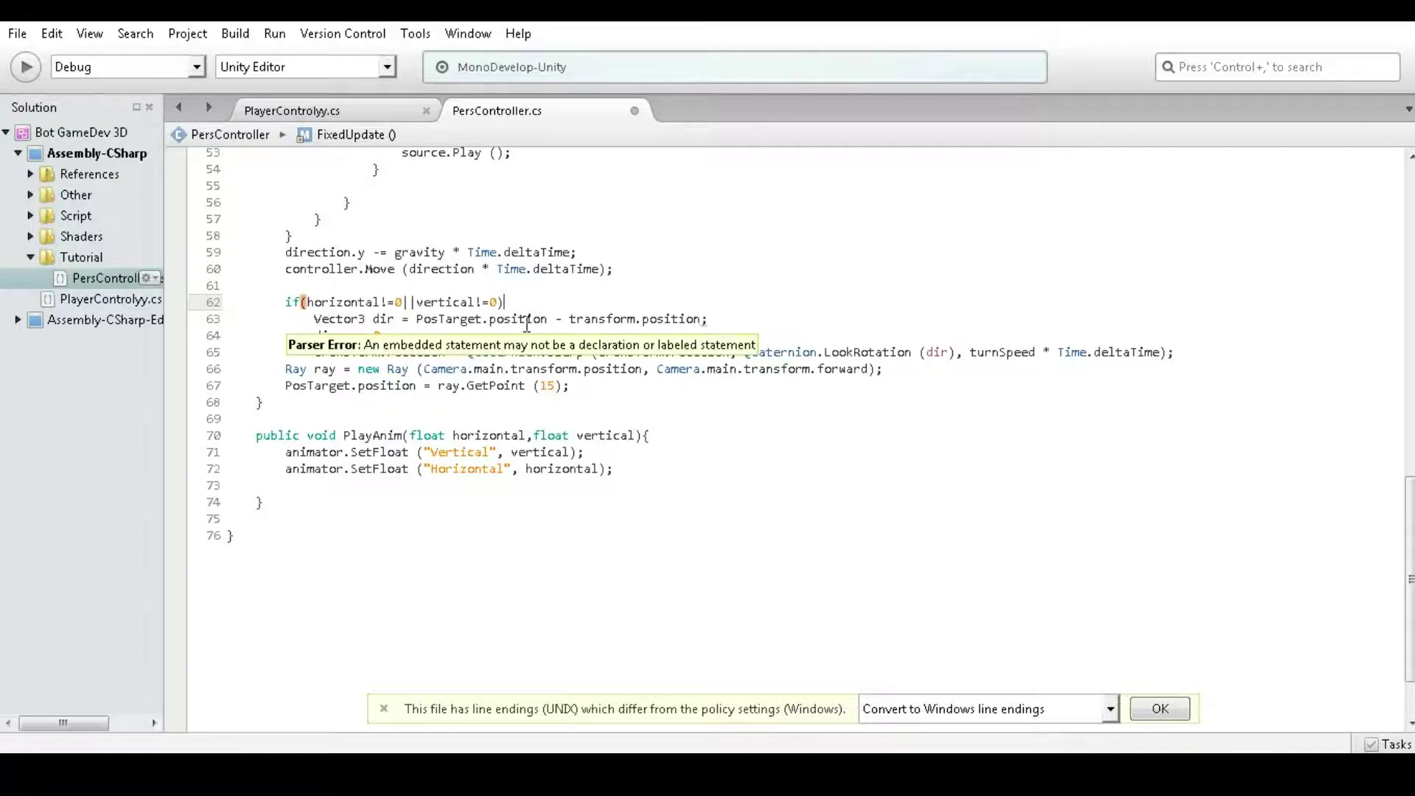
pyautogui.write('{')
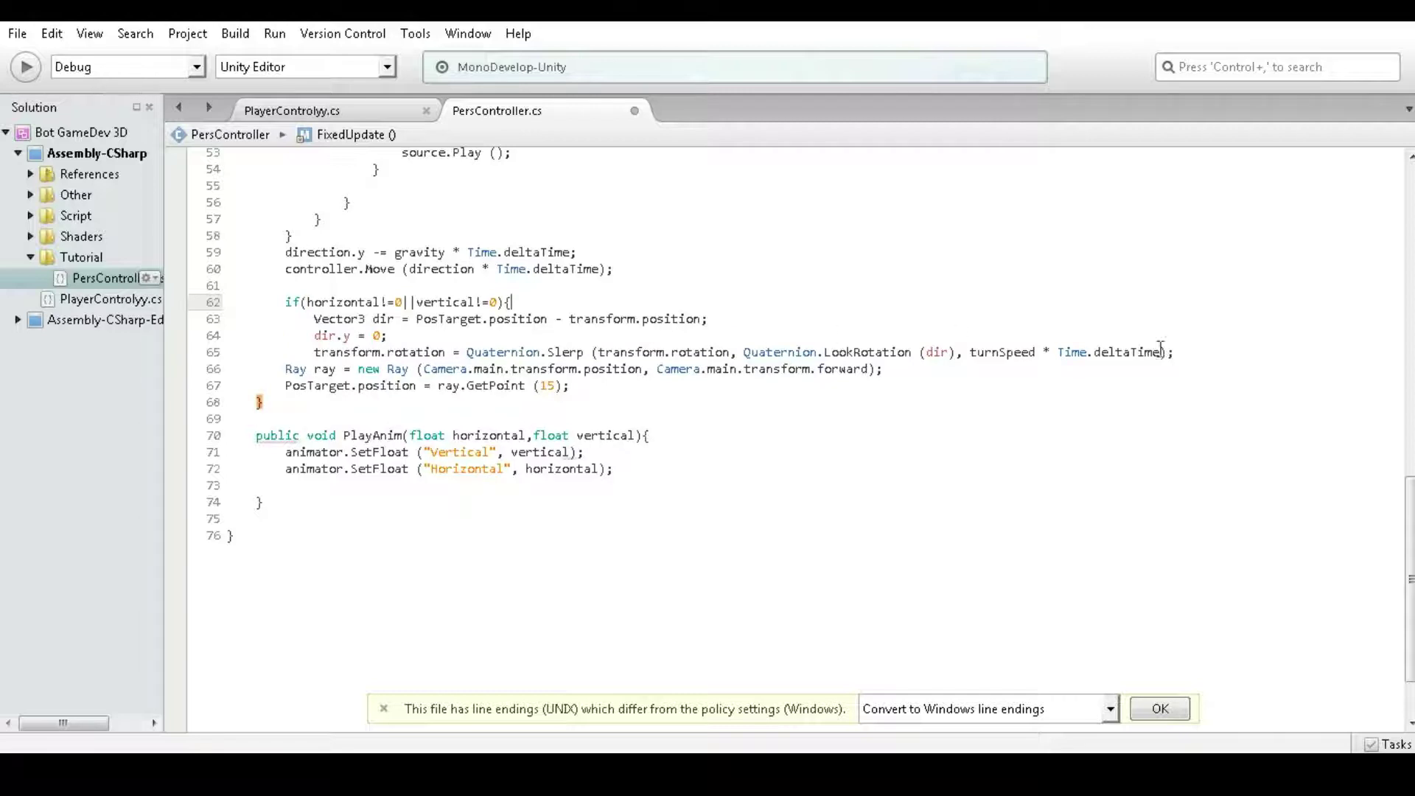
pyautogui.click(1196, 350)
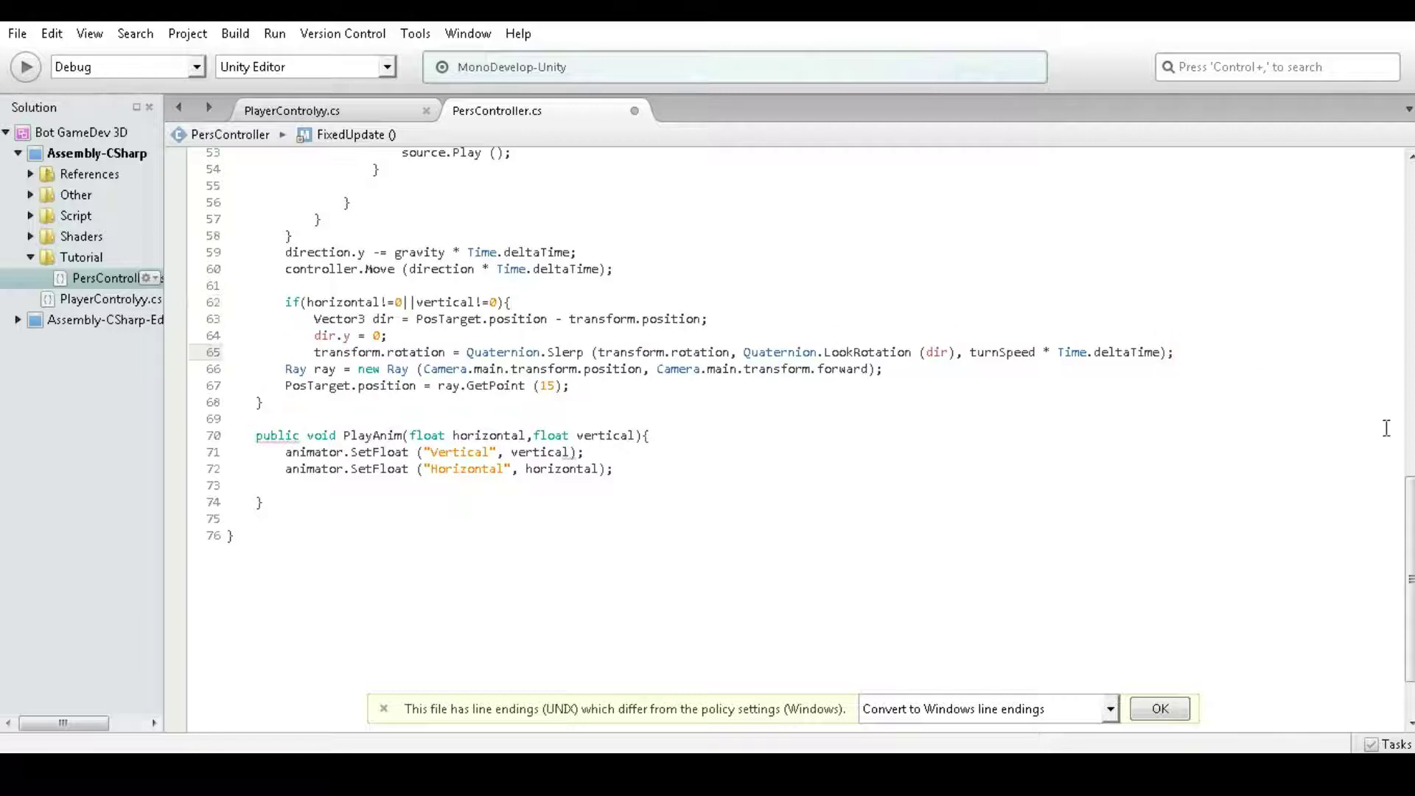
pyautogui.press('Return')
pyautogui.write('}')
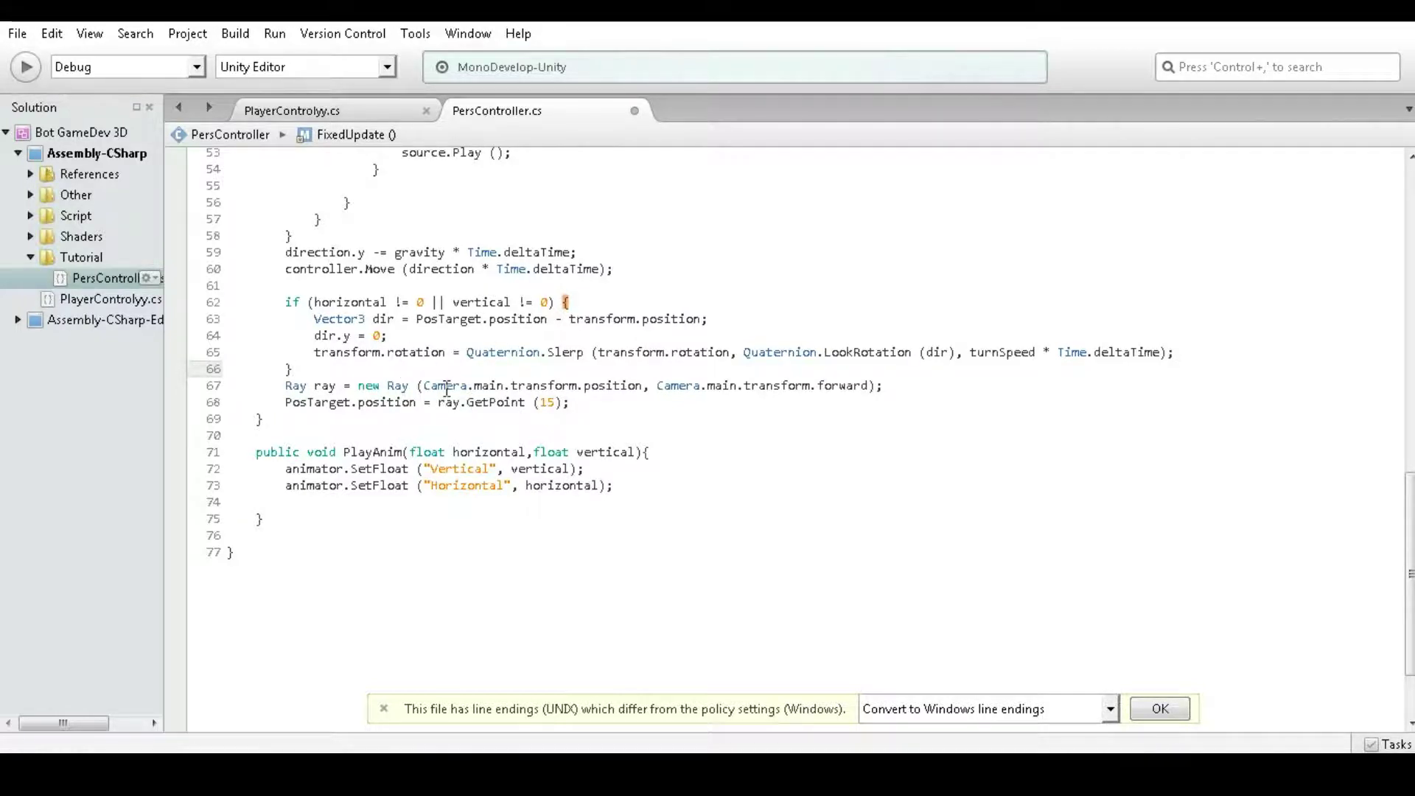
# - Save PersController.cs and switch back to Unity
pyautogui.scroll(2, 464, 368)
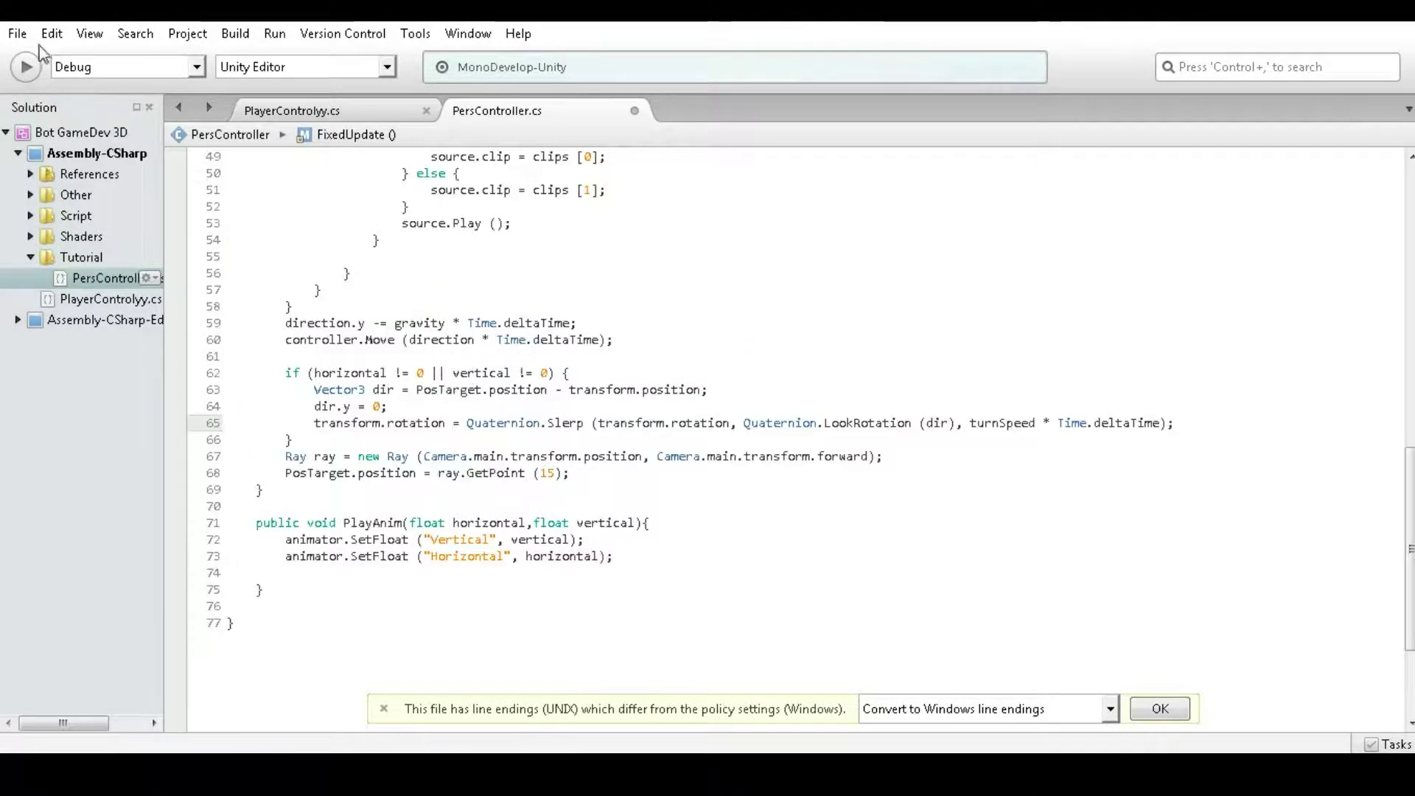
pyautogui.click(17, 35)
pyautogui.click(64, 123)
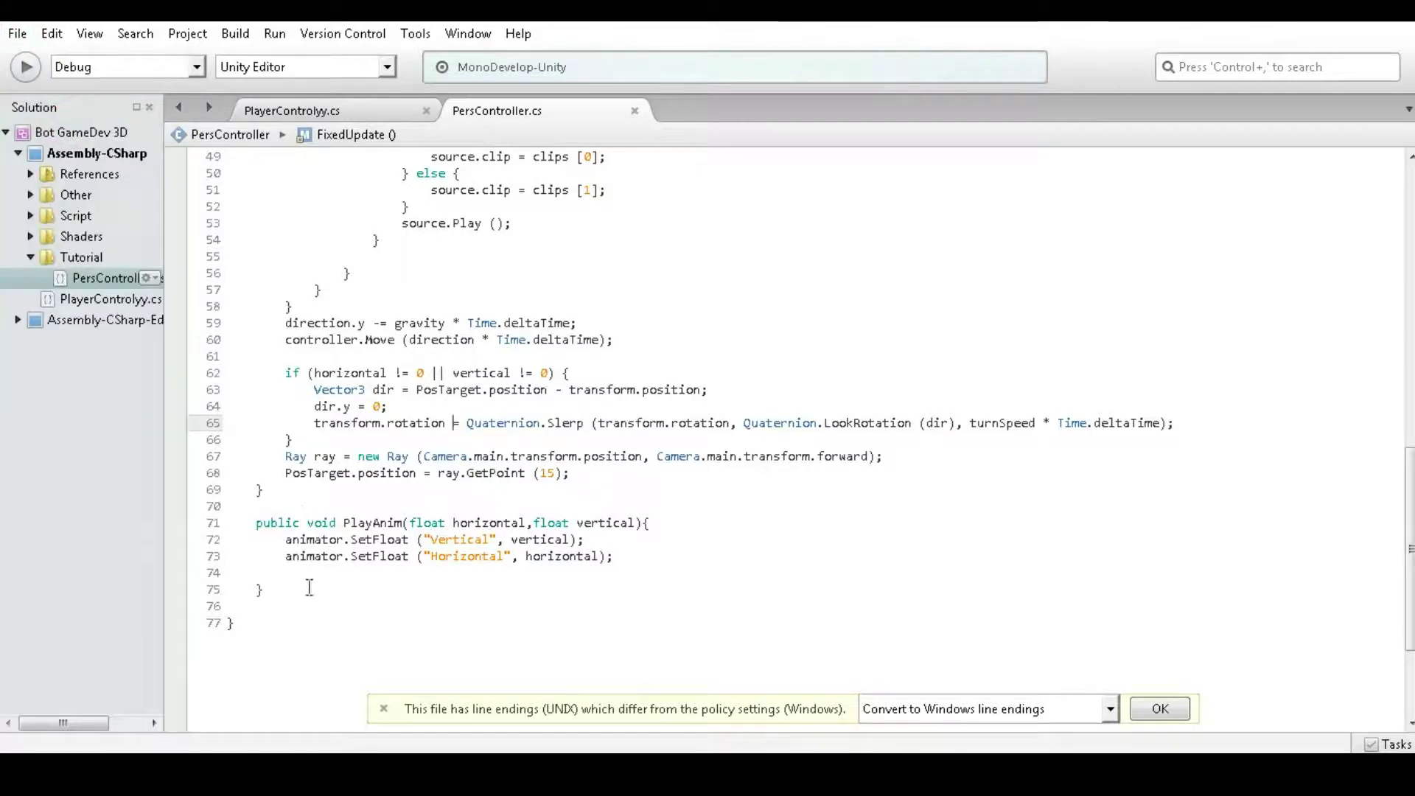
pyautogui.hotkey('alt', 'Tab')
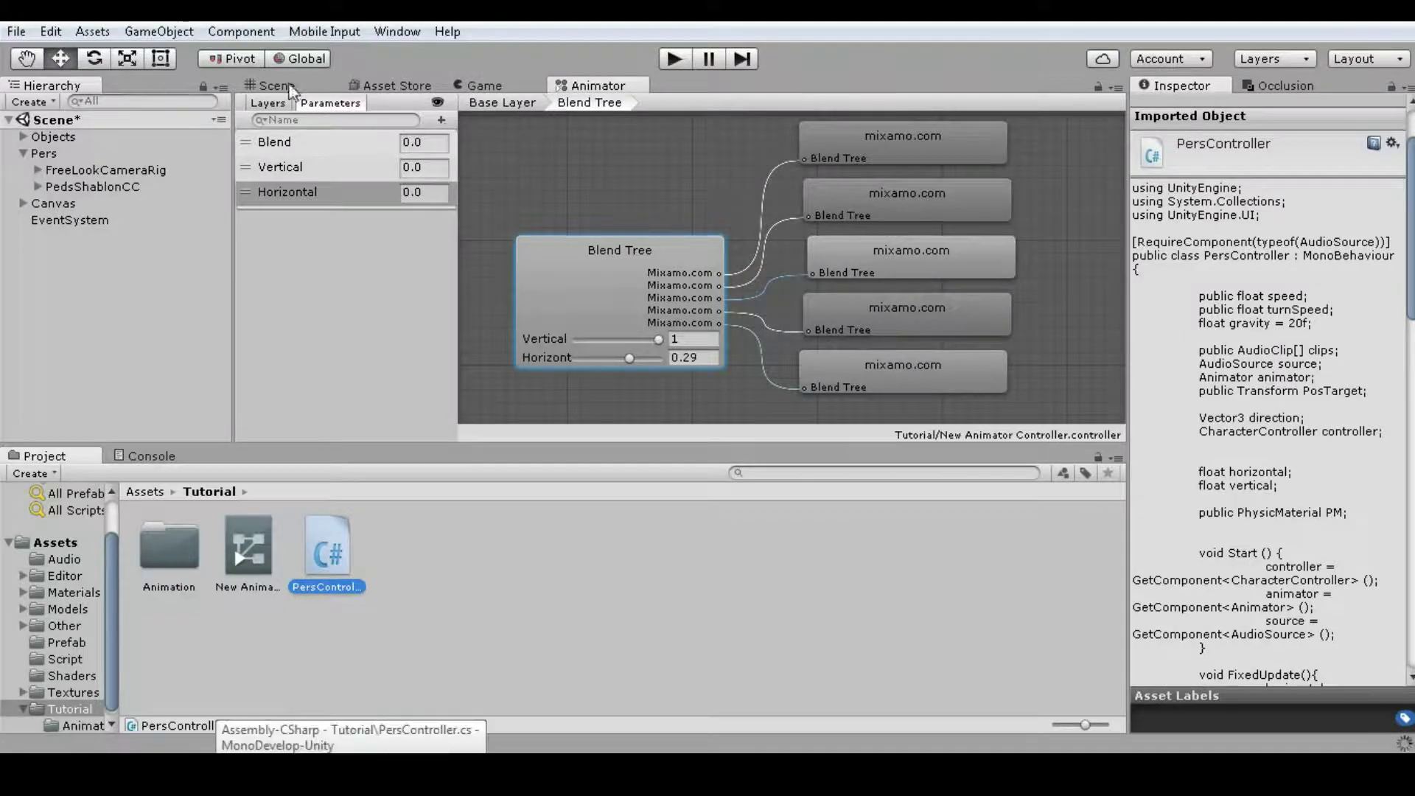
# - In the Scene view, select the PedsShablonCC character and enter Play mode
pyautogui.click(291, 90)
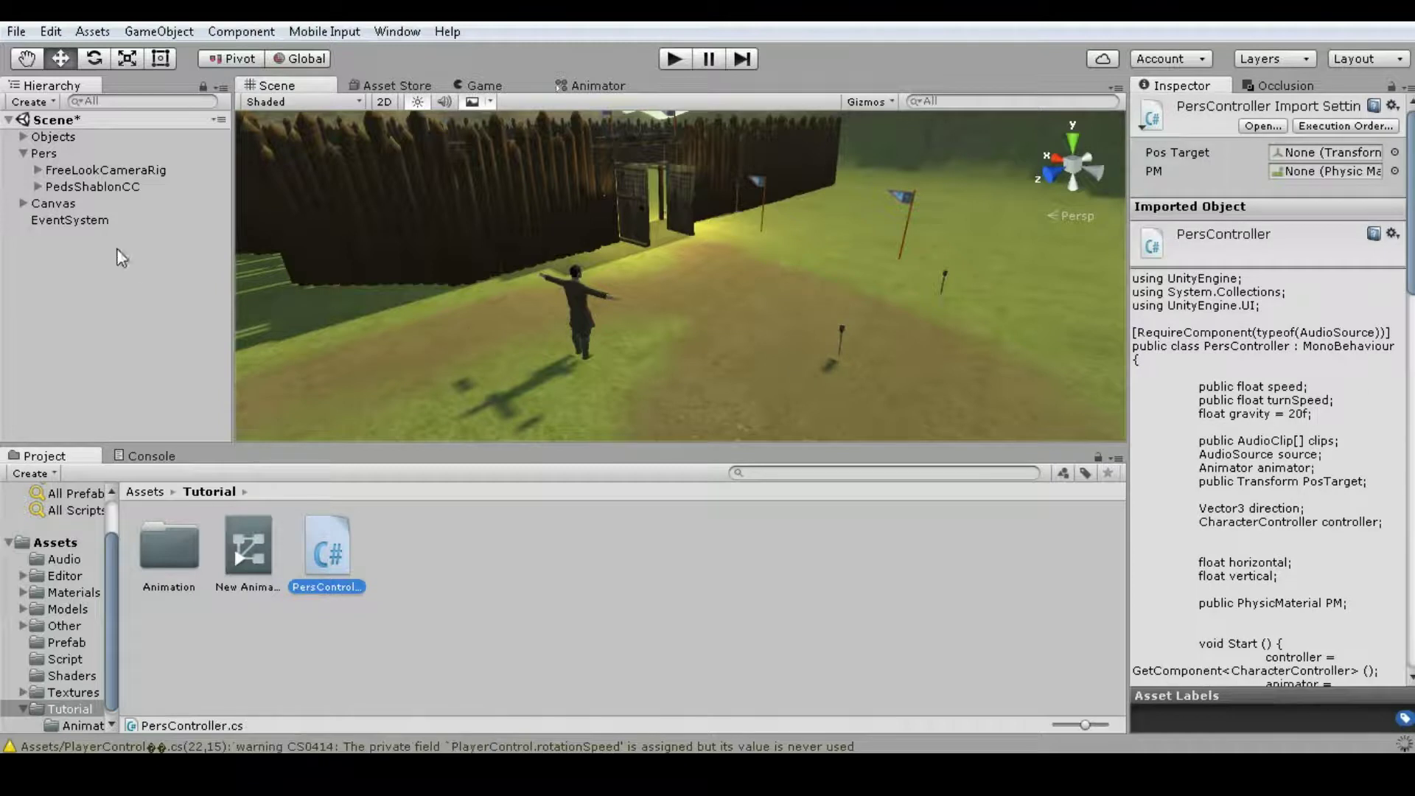
pyautogui.click(577, 306)
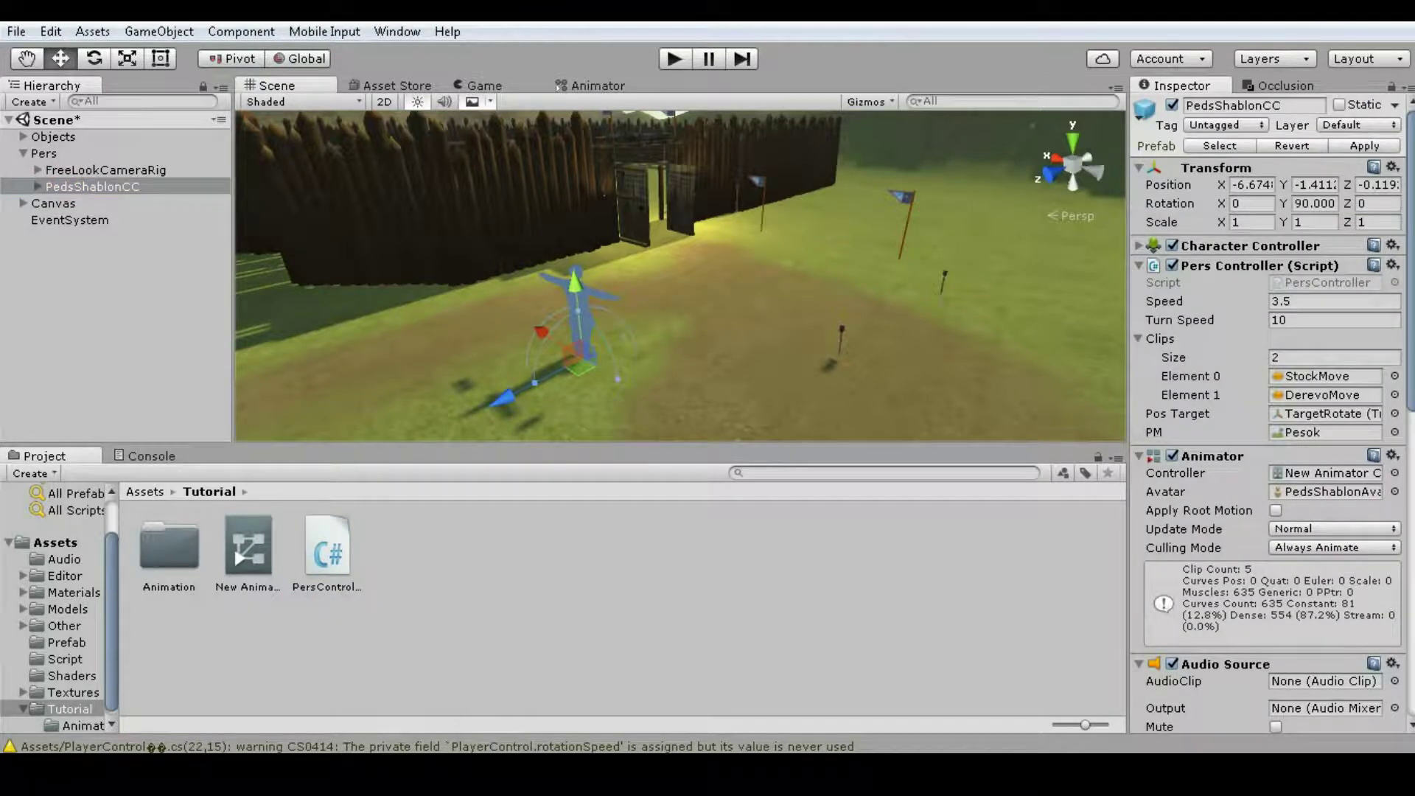
pyautogui.scroll(-3, 1267, 413)
pyautogui.click(684, 64)
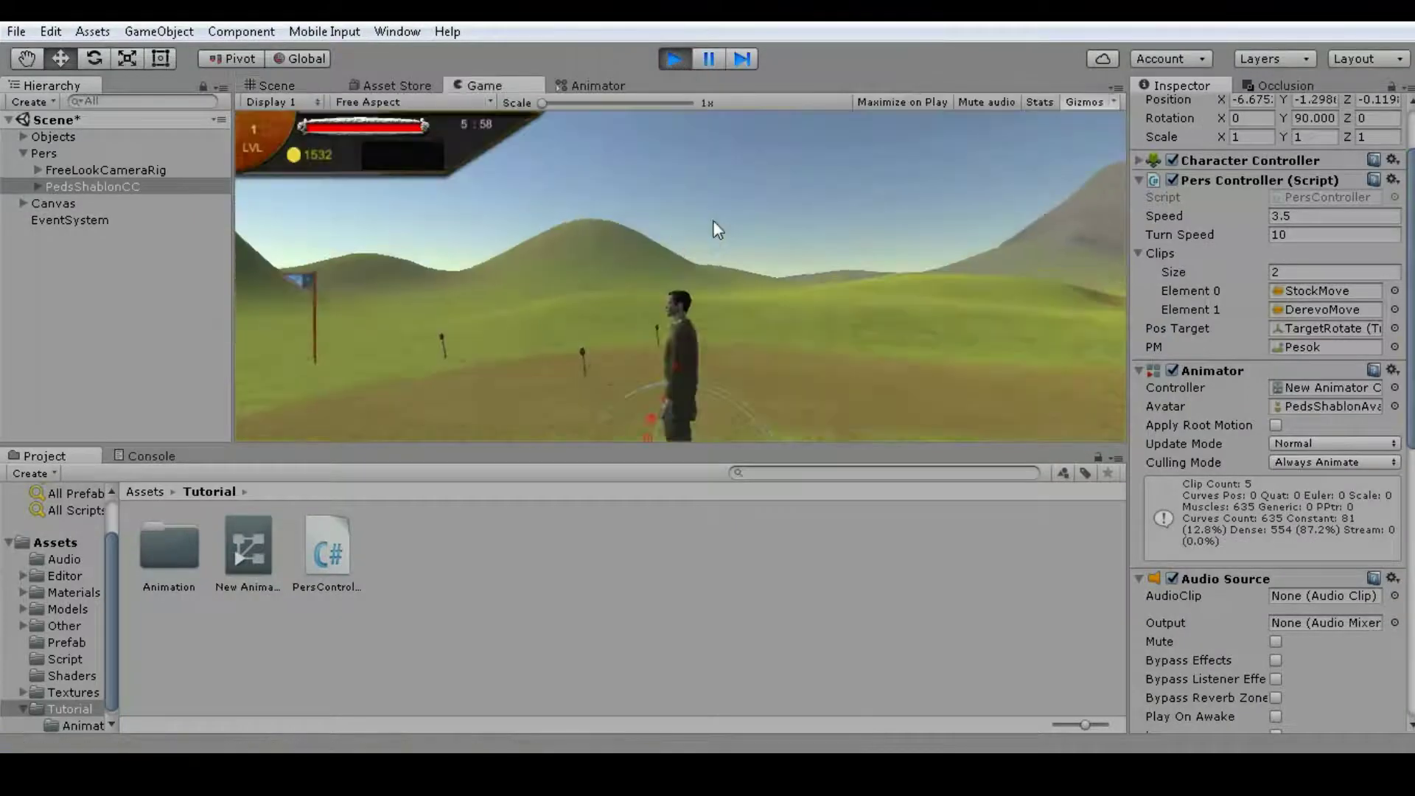
# - Walk and turn the character with W, A, S and D, then stop the play test
pyautogui.press('w')
pyautogui.press('w')
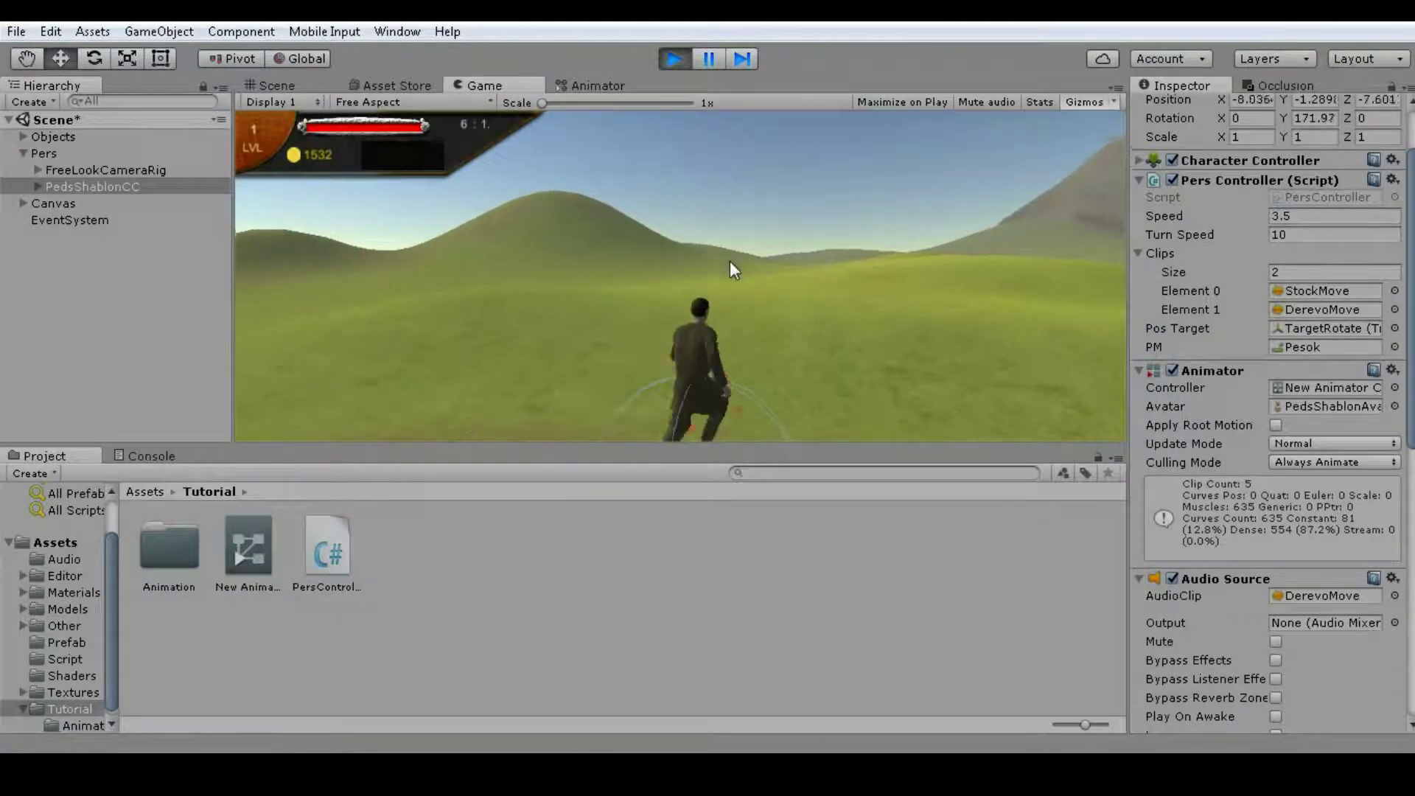
pyautogui.press('w')
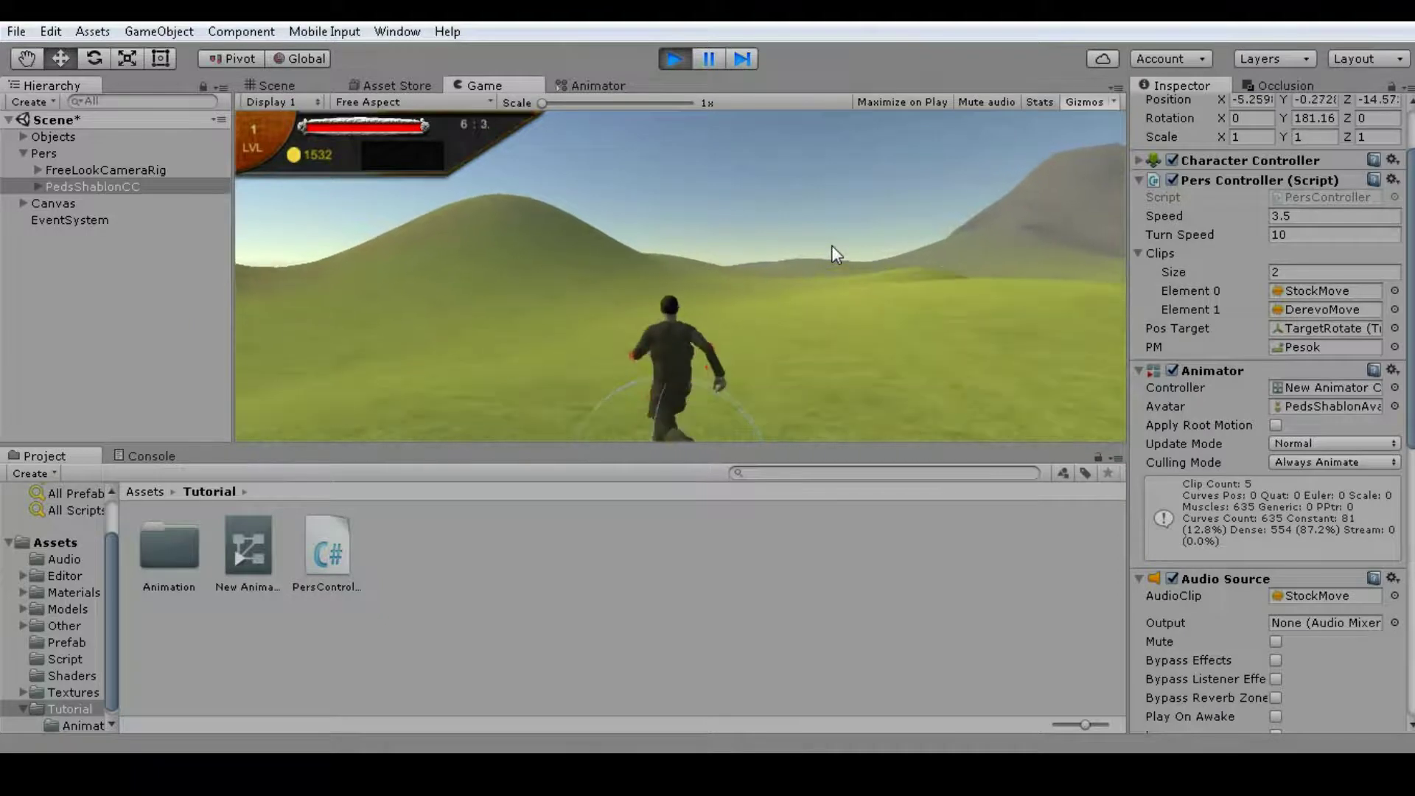
pyautogui.press('d')
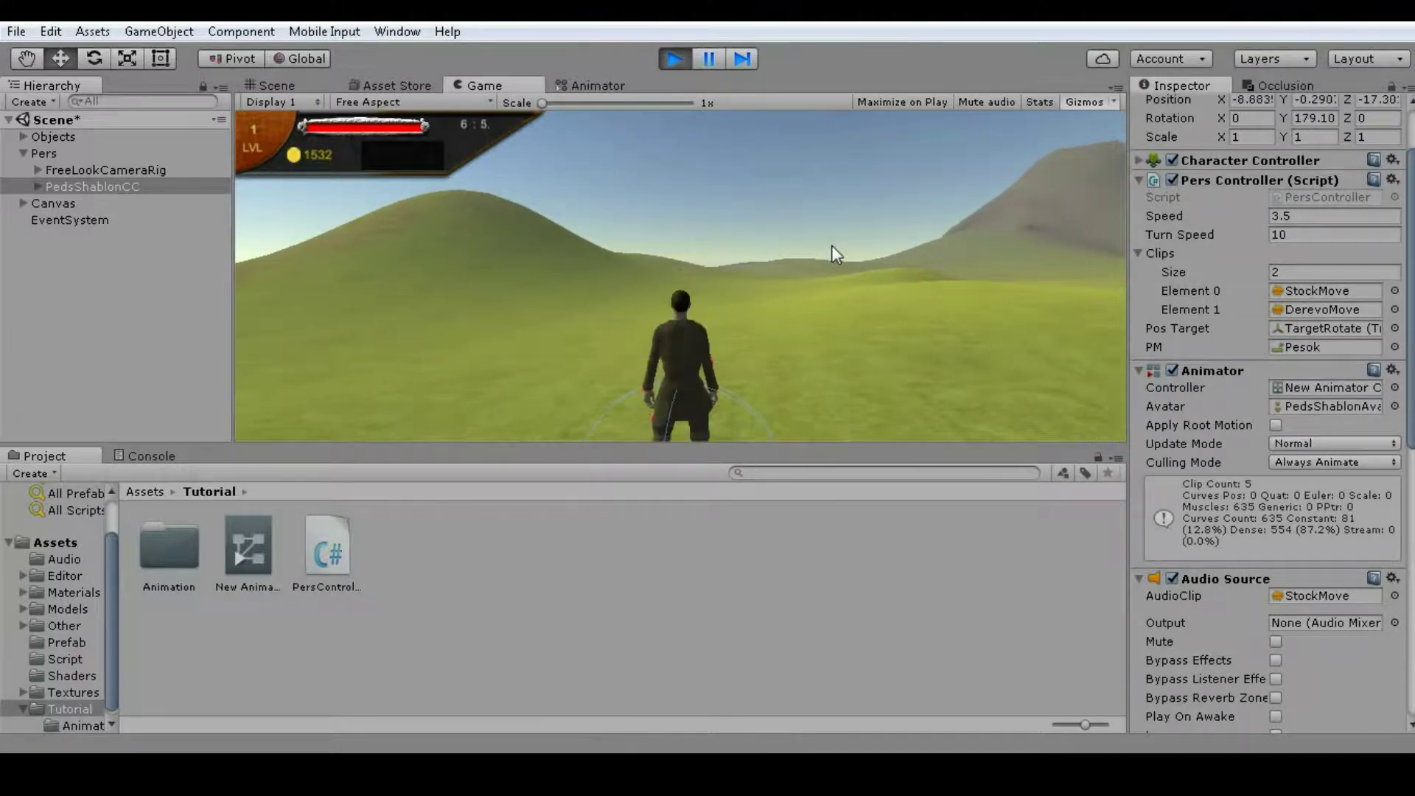
pyautogui.press('w')
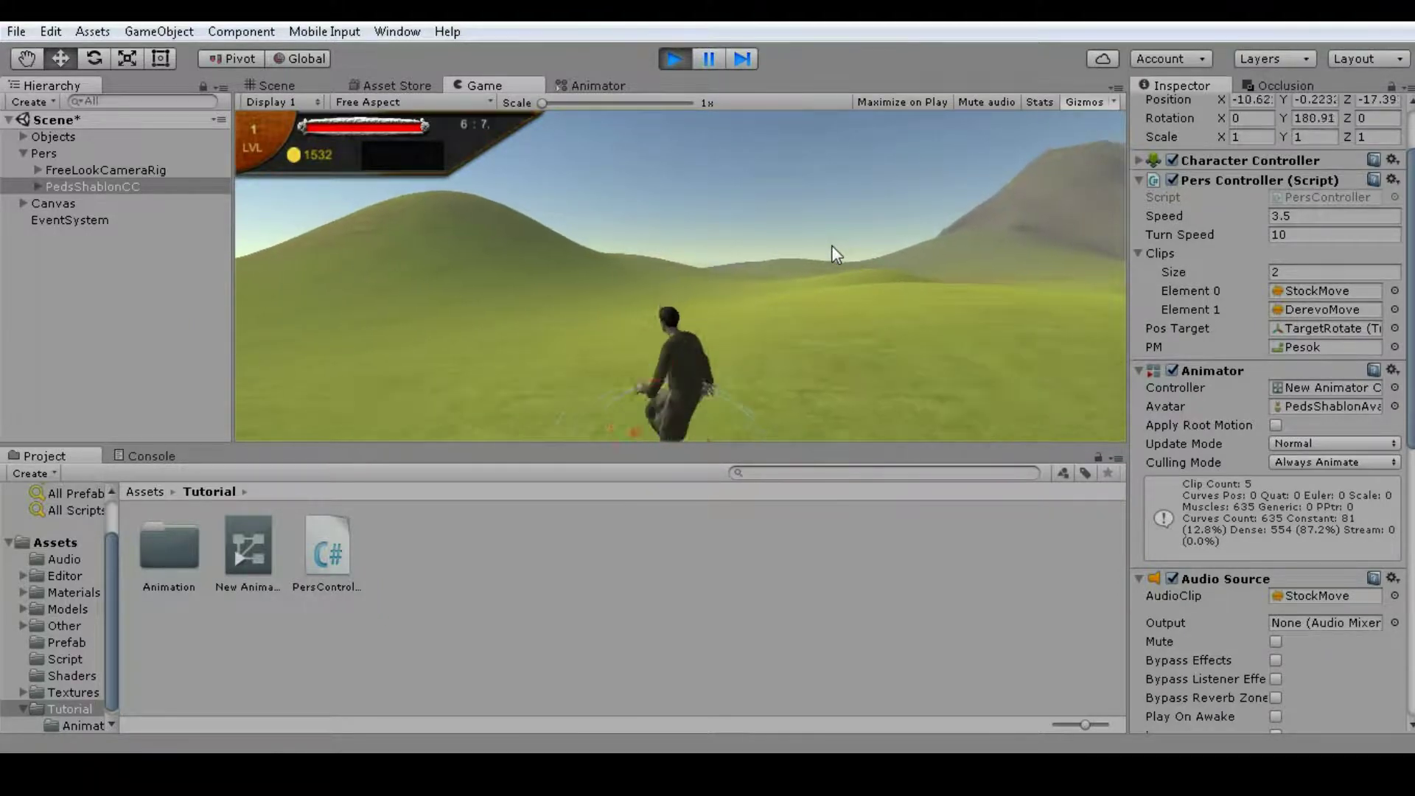
pyautogui.press('w')
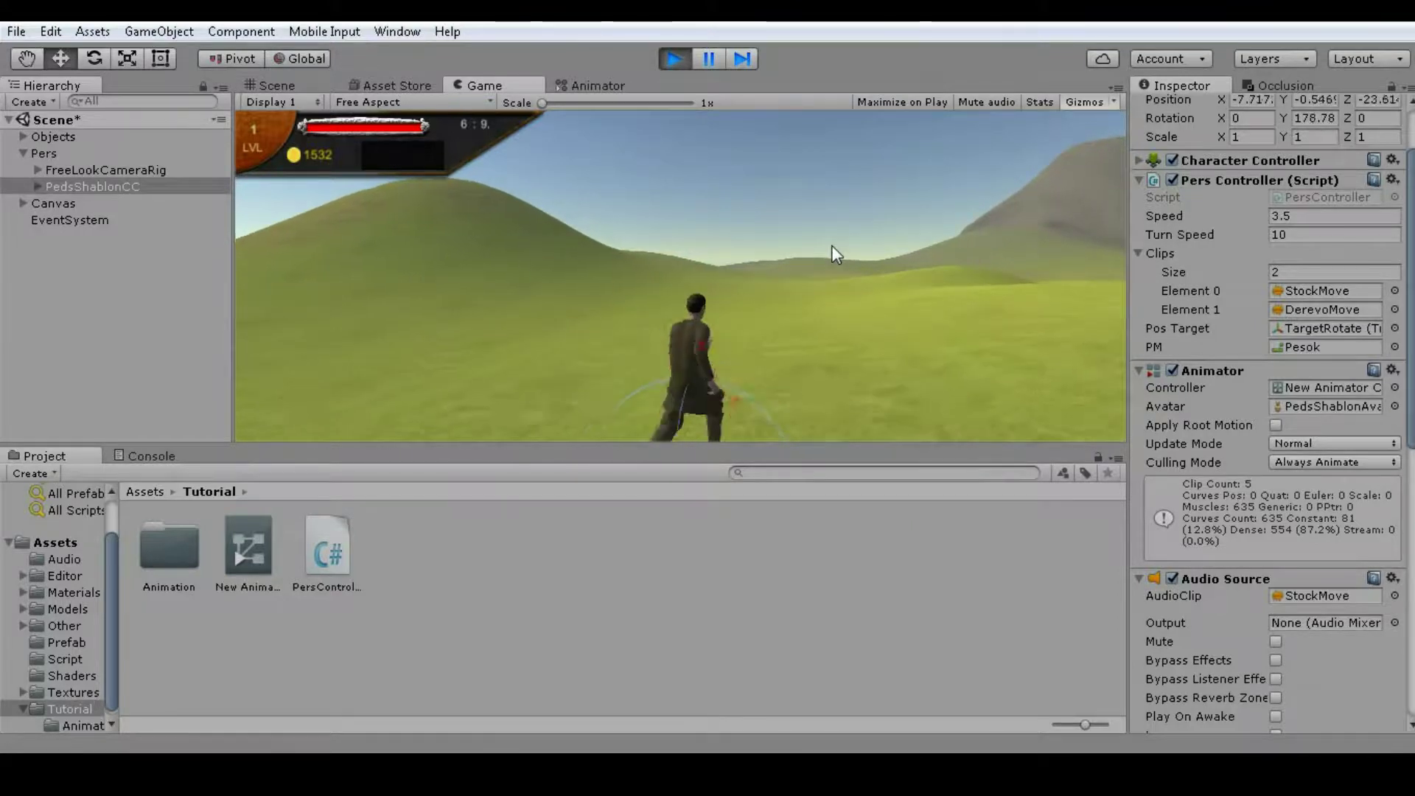
pyautogui.press('a')
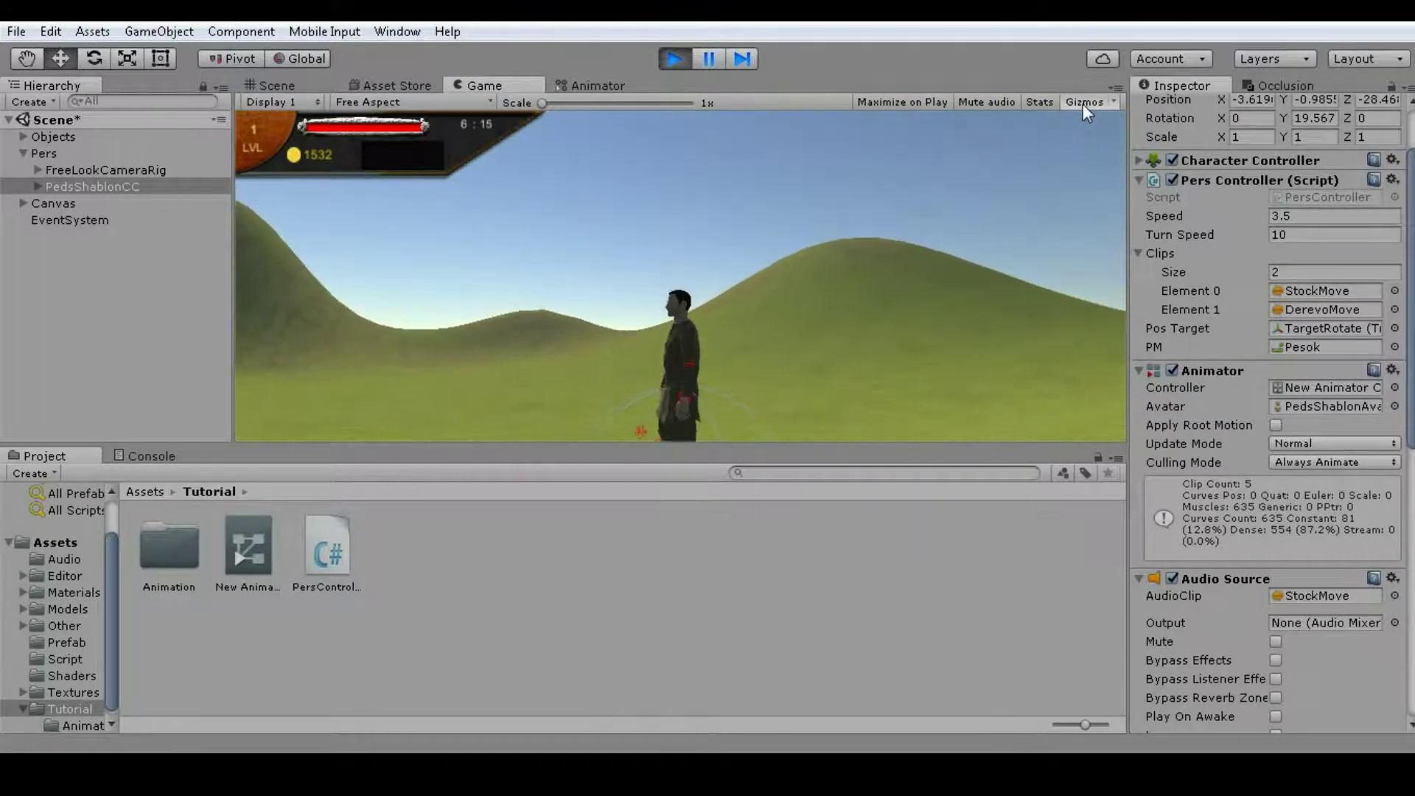
pyautogui.press('s')
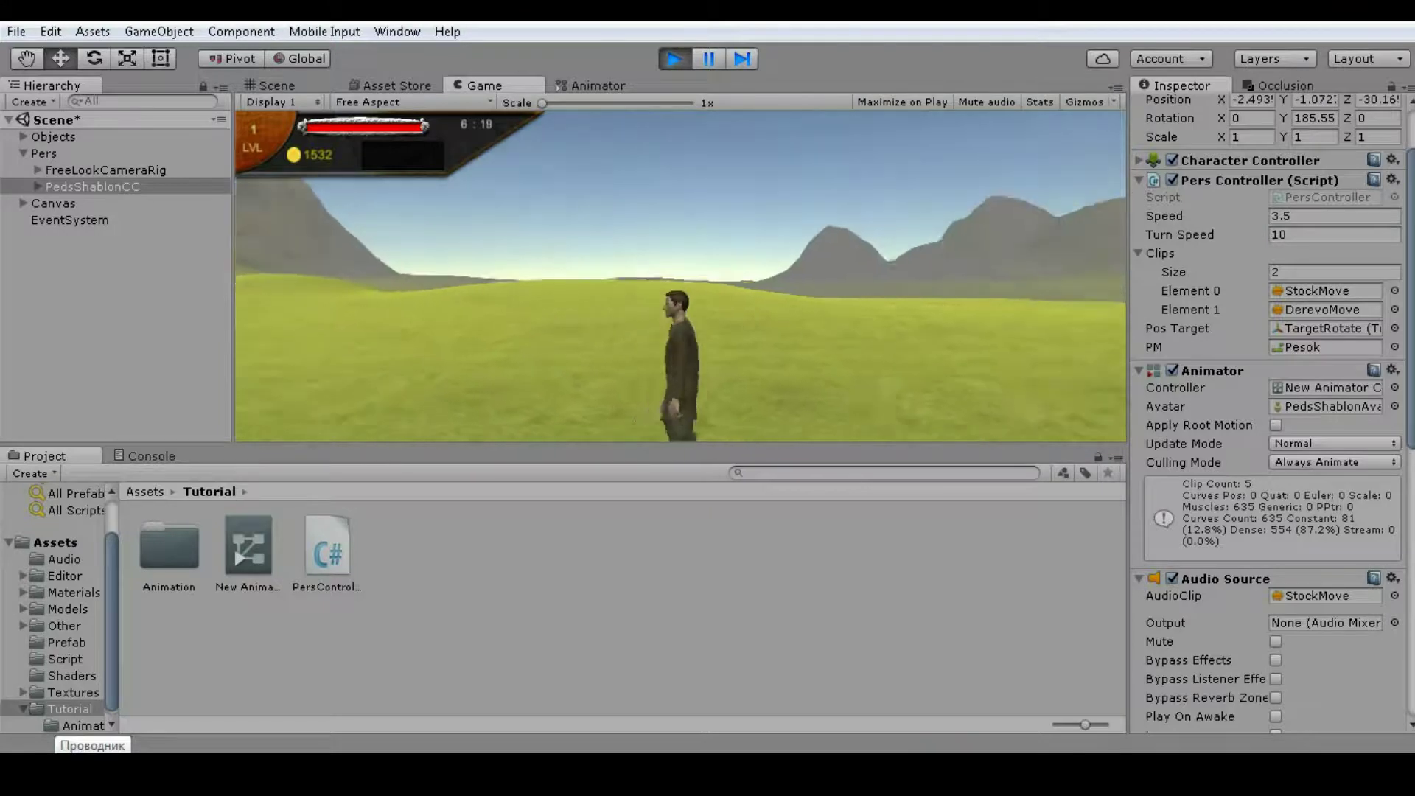
pyautogui.press('w')
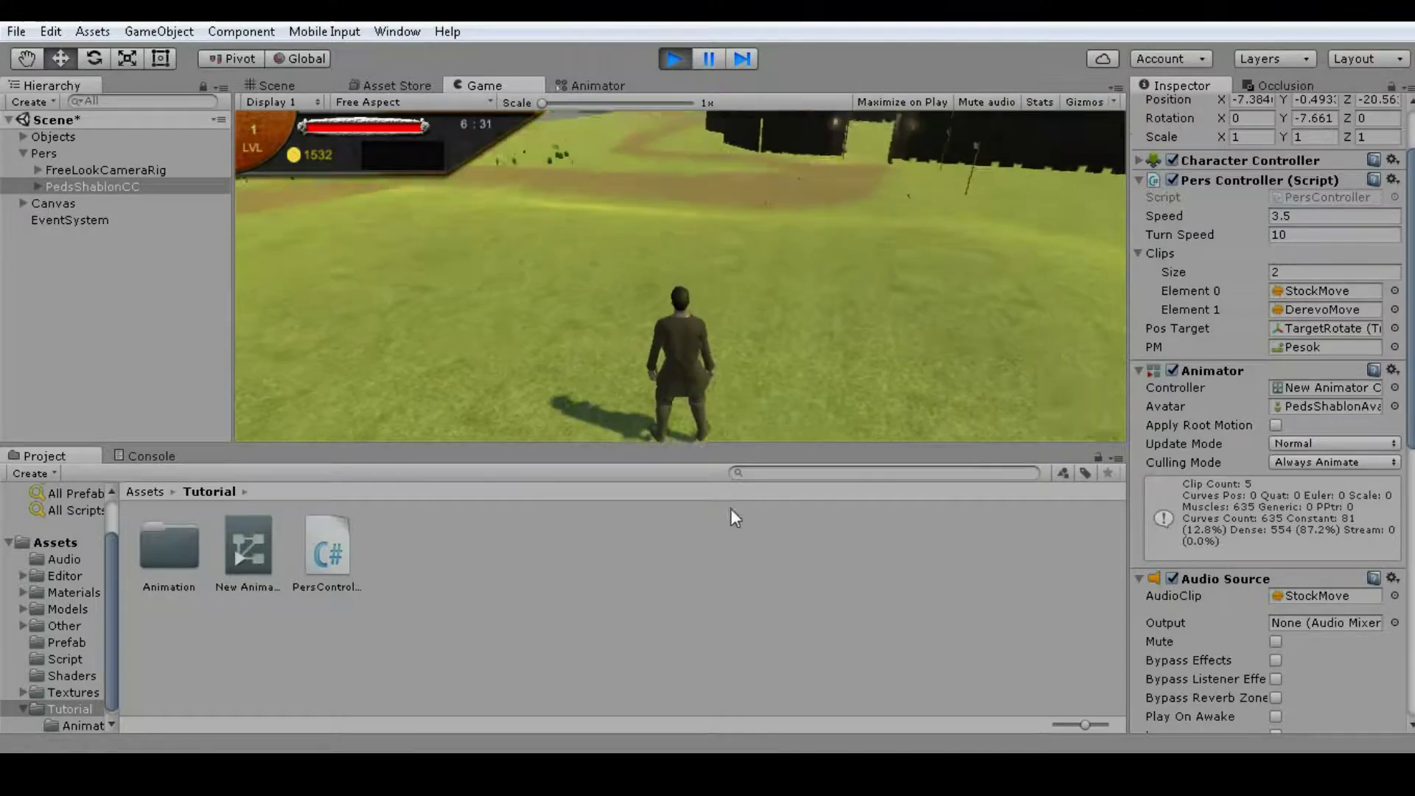
pyautogui.click(673, 60)
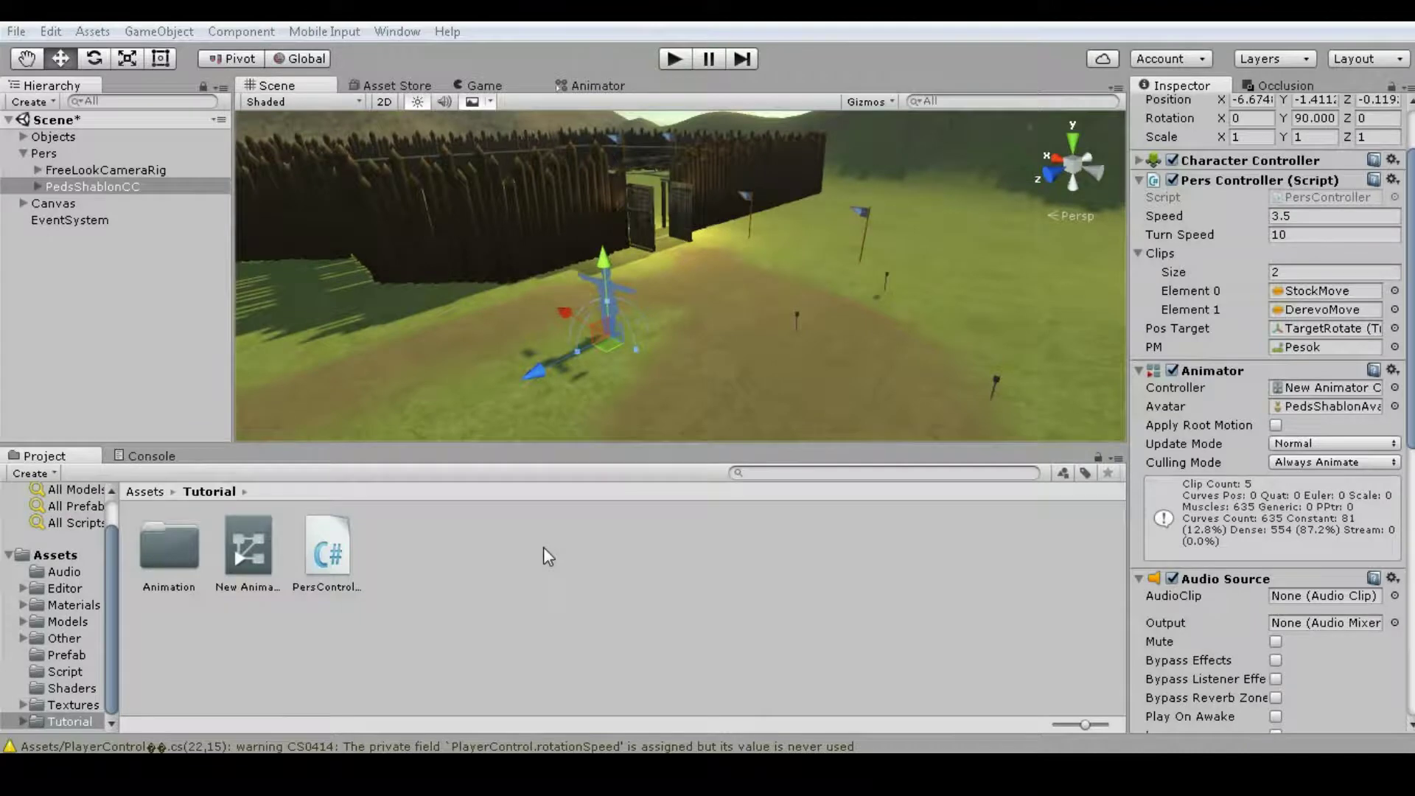
# - Open PersController.cs and insert a new line after line 39
pyautogui.click(341, 552)
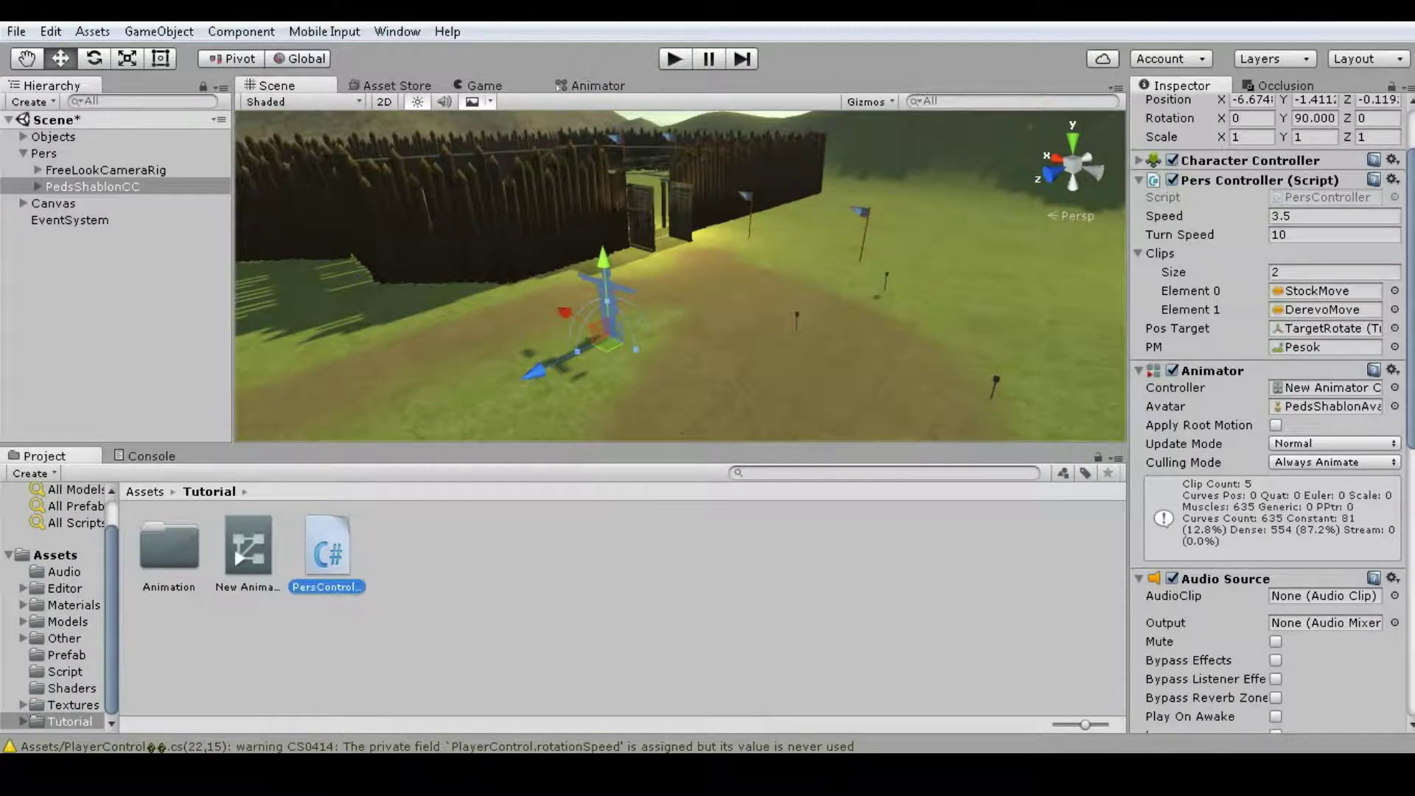
pyautogui.scroll(3, 564, 397)
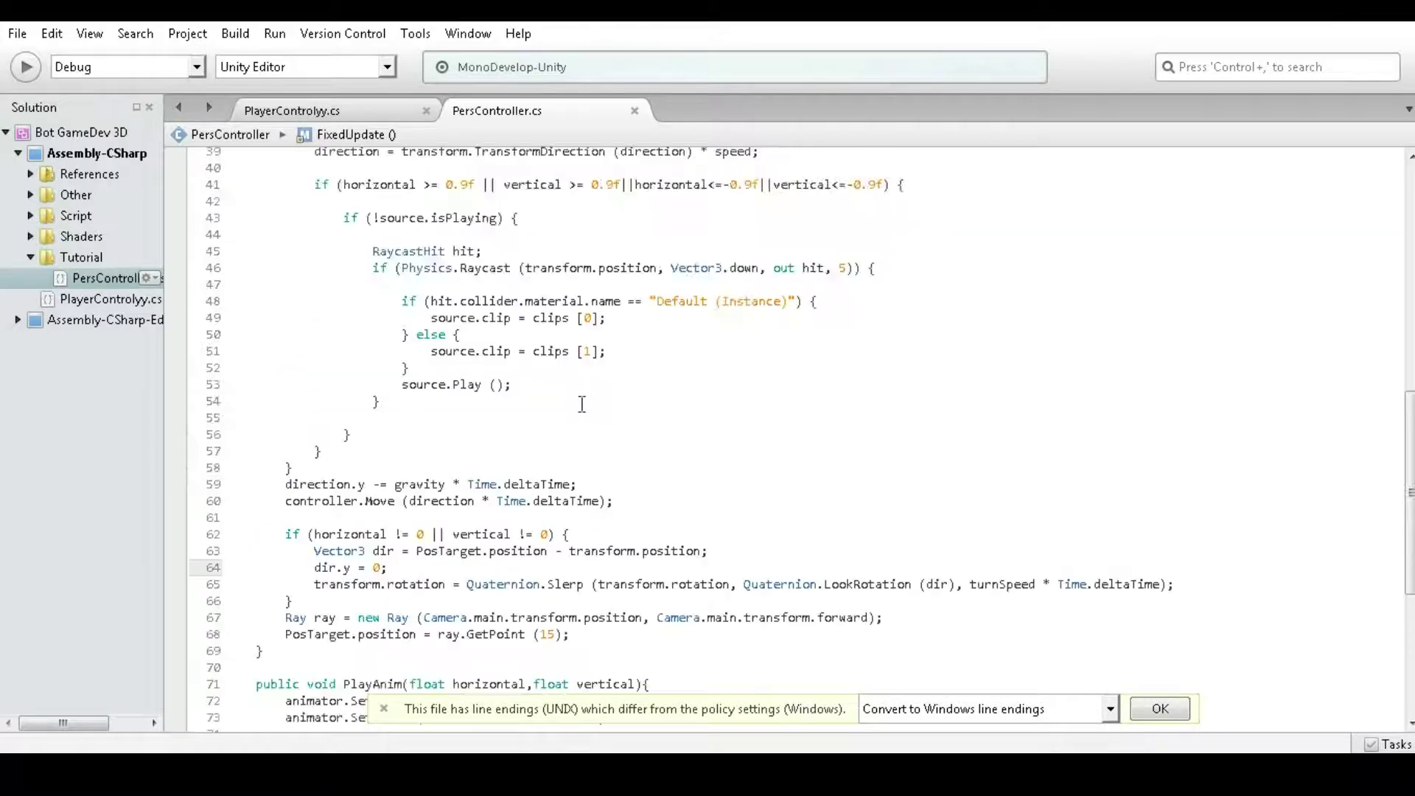
pyautogui.scroll(3, 716, 428)
pyautogui.scroll(1, 720, 413)
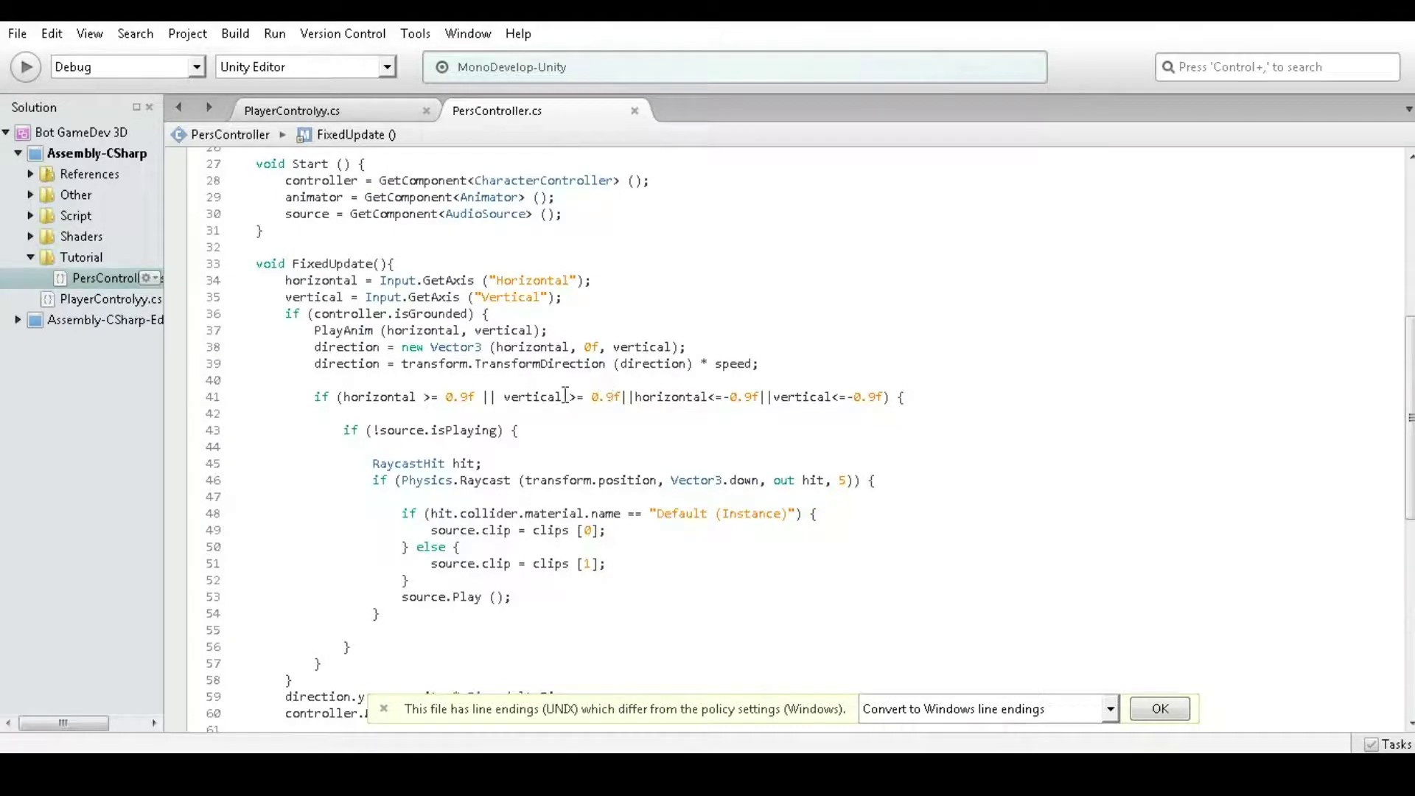
pyautogui.scroll(1, 553, 393)
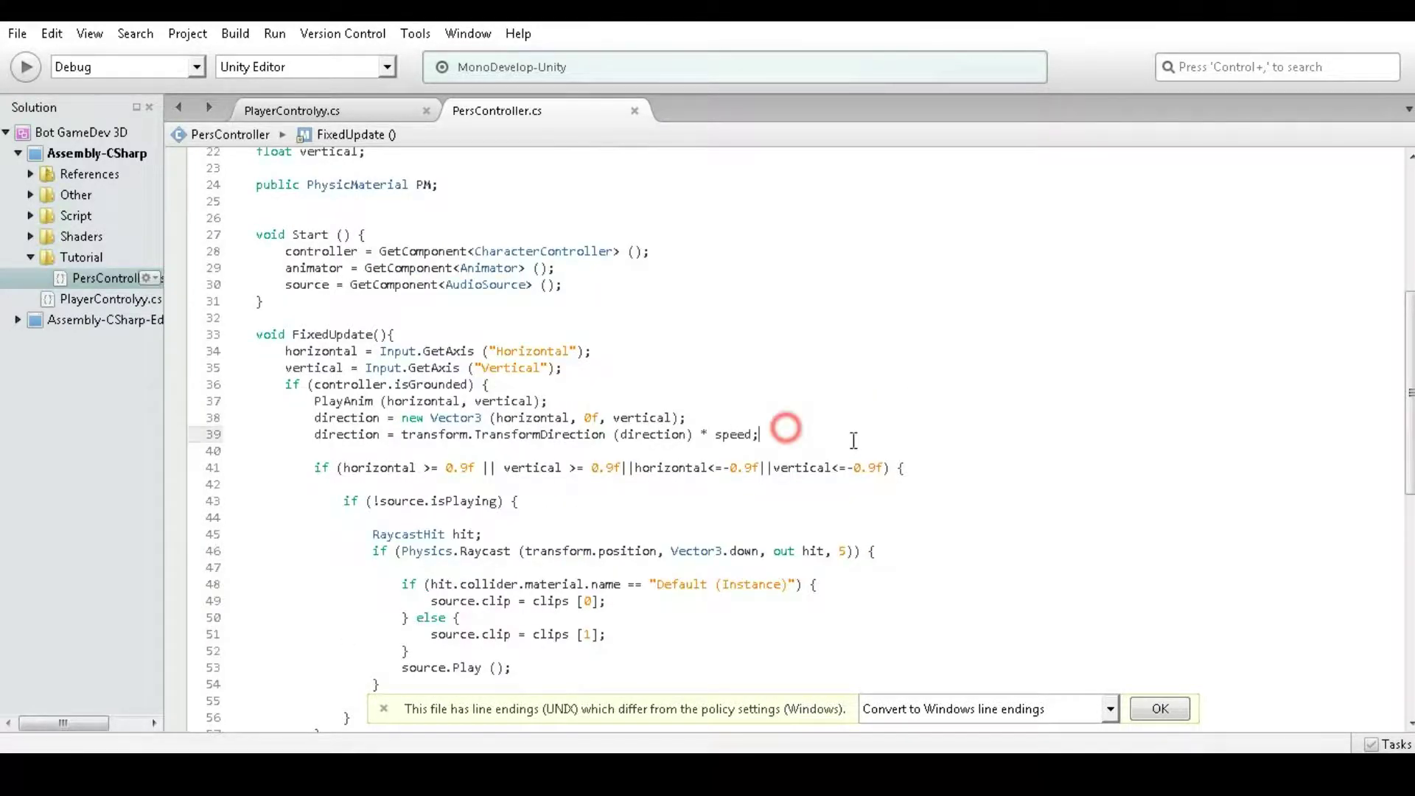
pyautogui.press('Return')
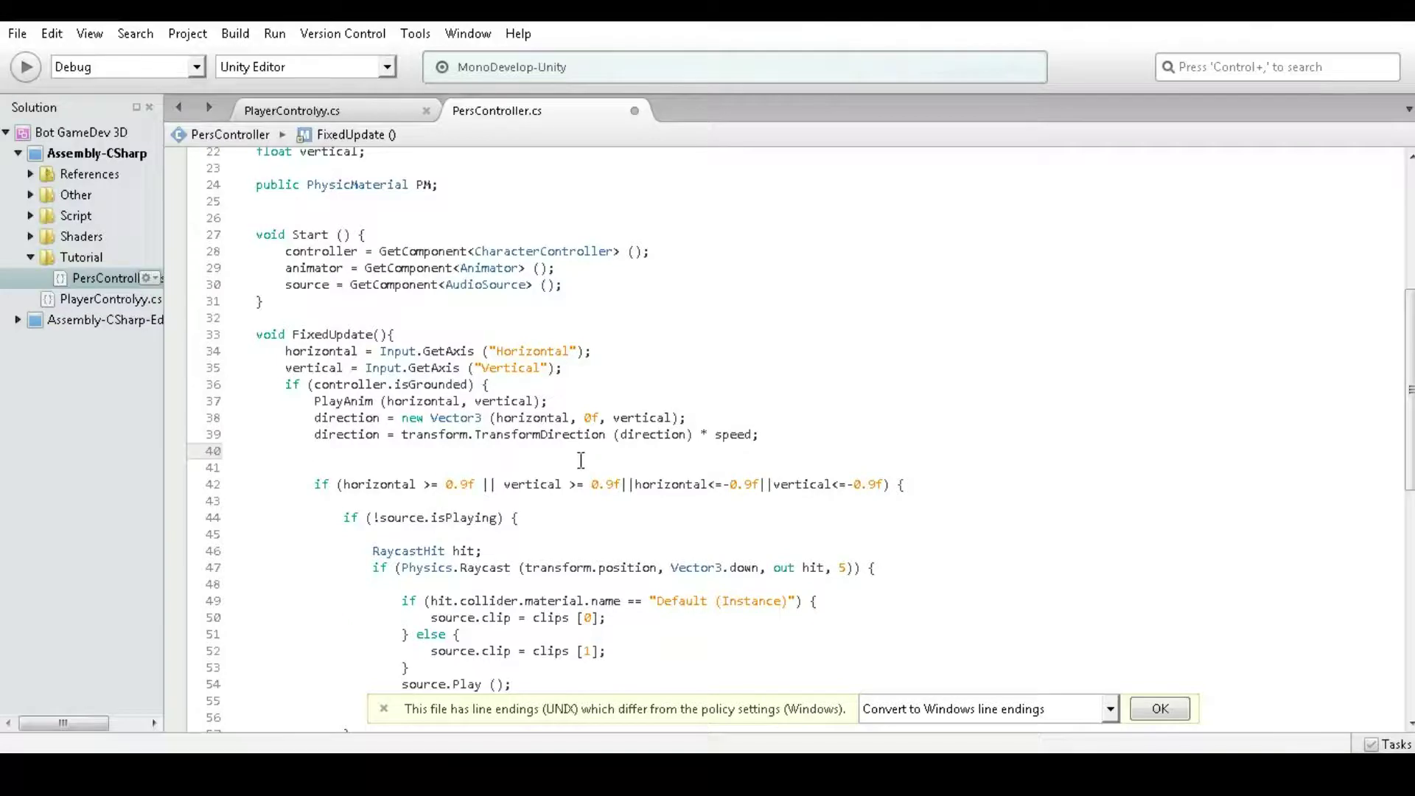
pyautogui.write('d')
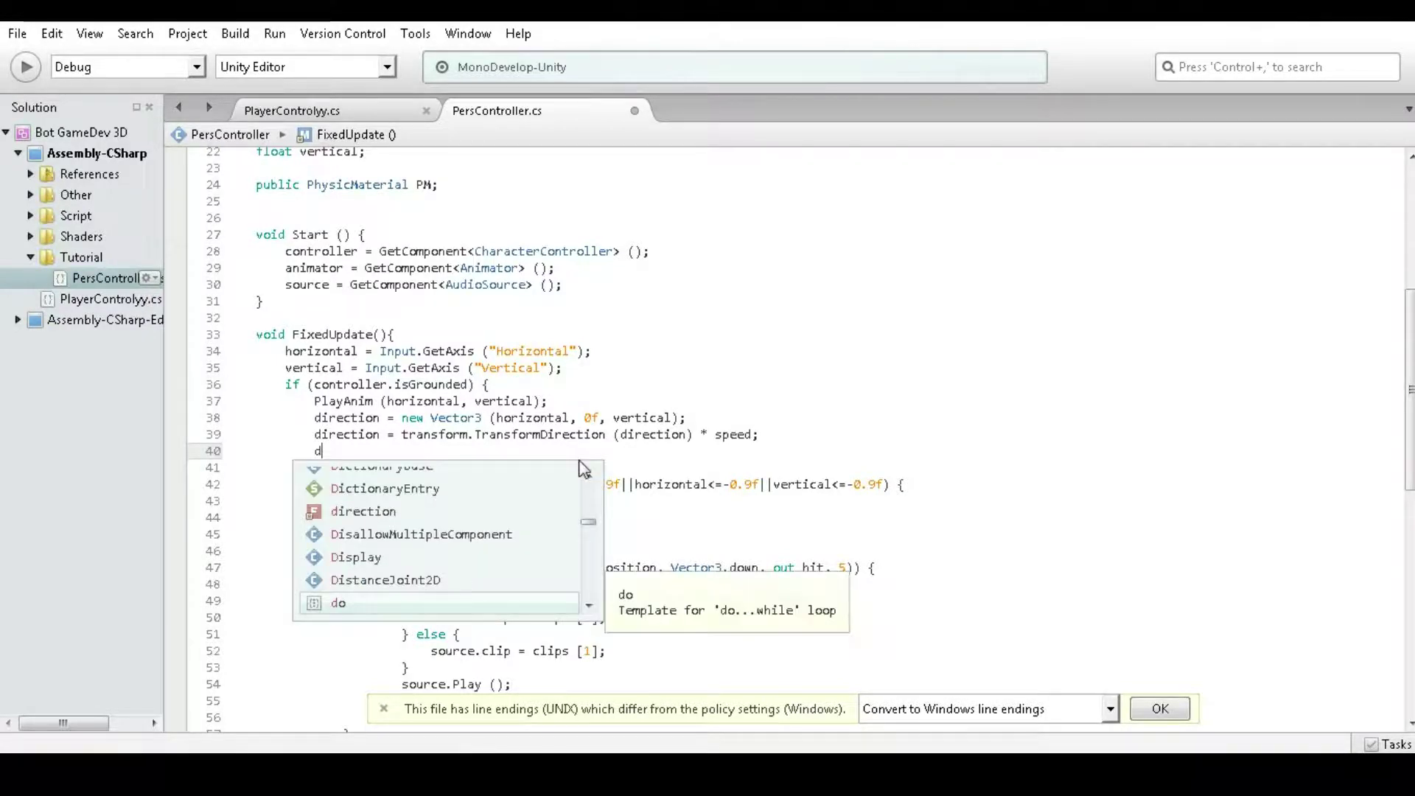
pyautogui.write('ir')
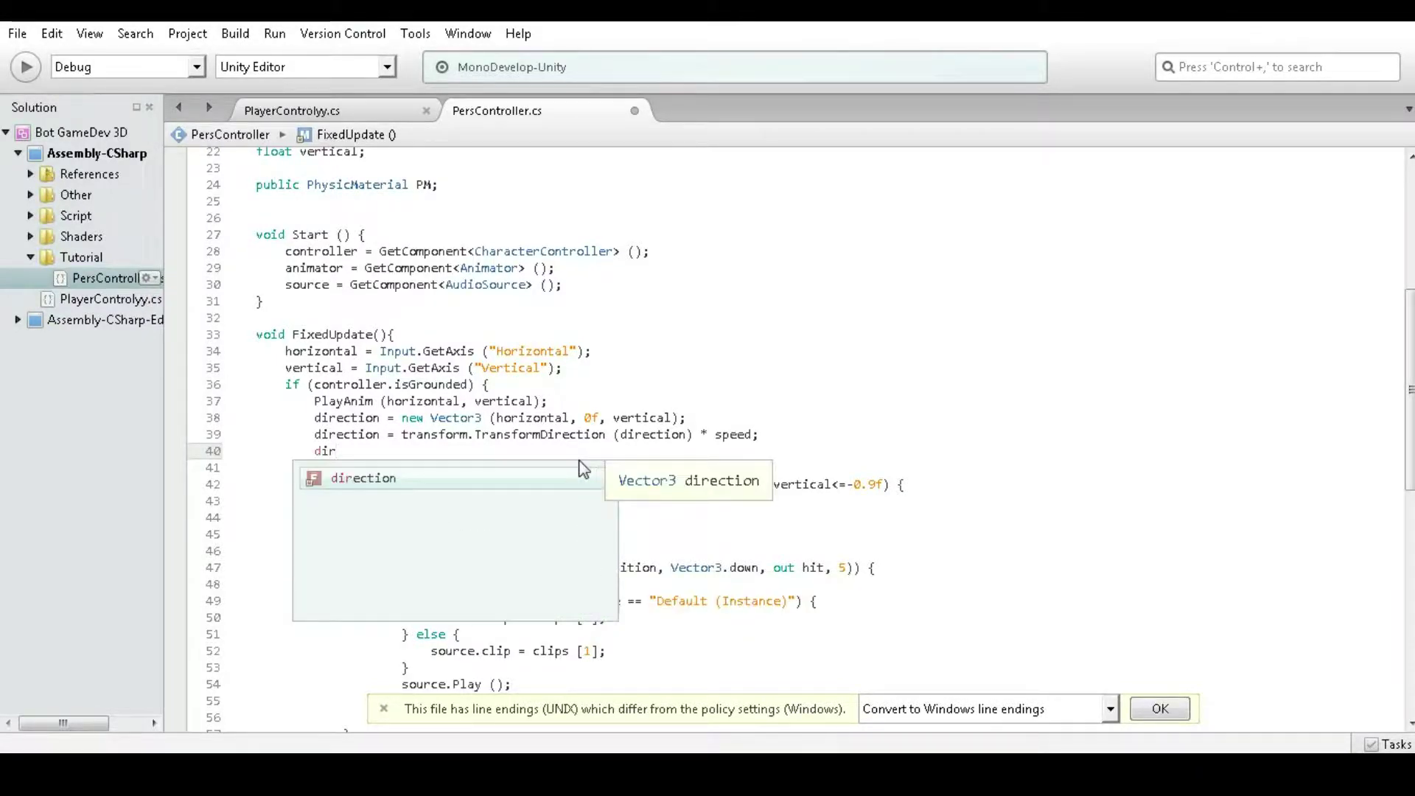
pyautogui.press('Return')
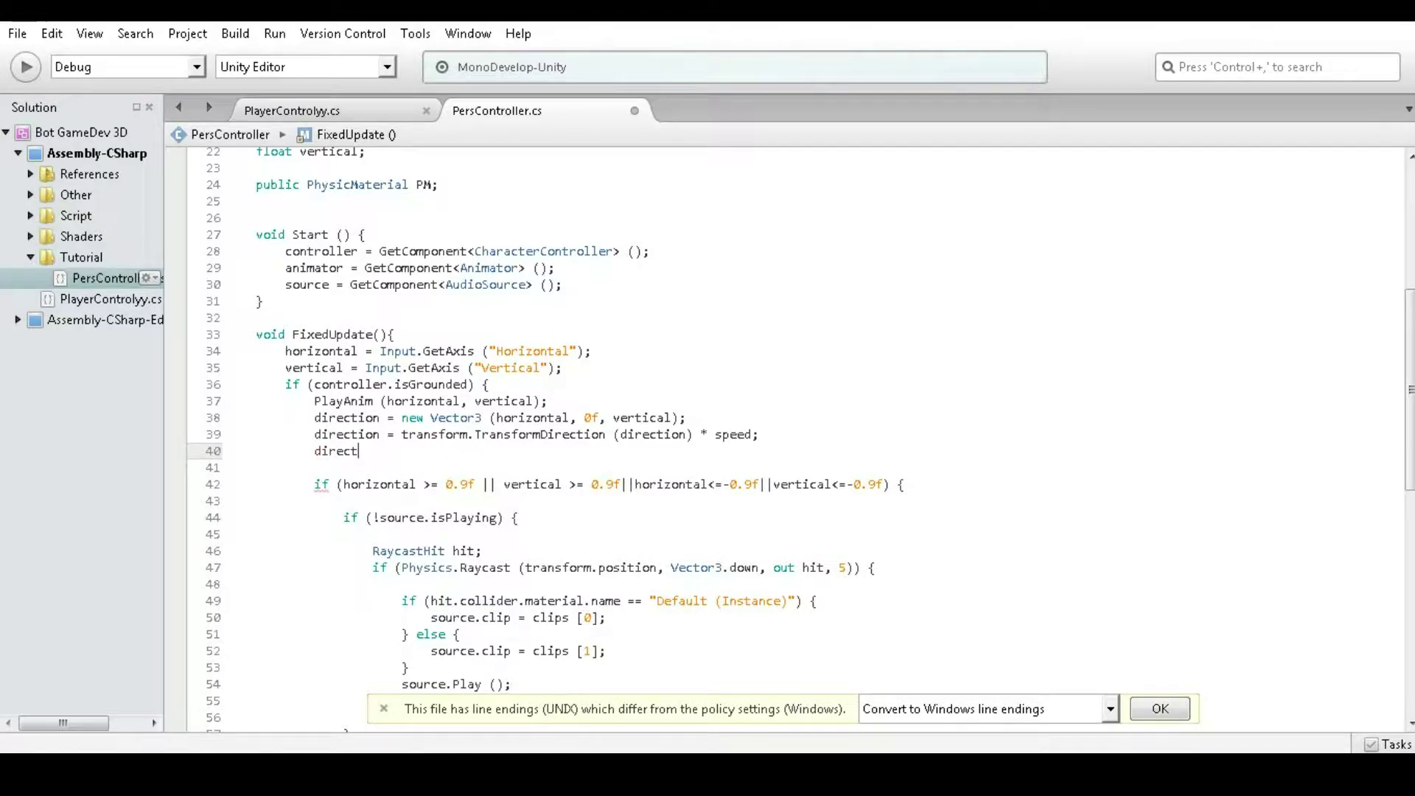
# - Add an Input.GetKeyUp(KeyCode.Space) block that sets direction.y = 6
pyautogui.write('if')
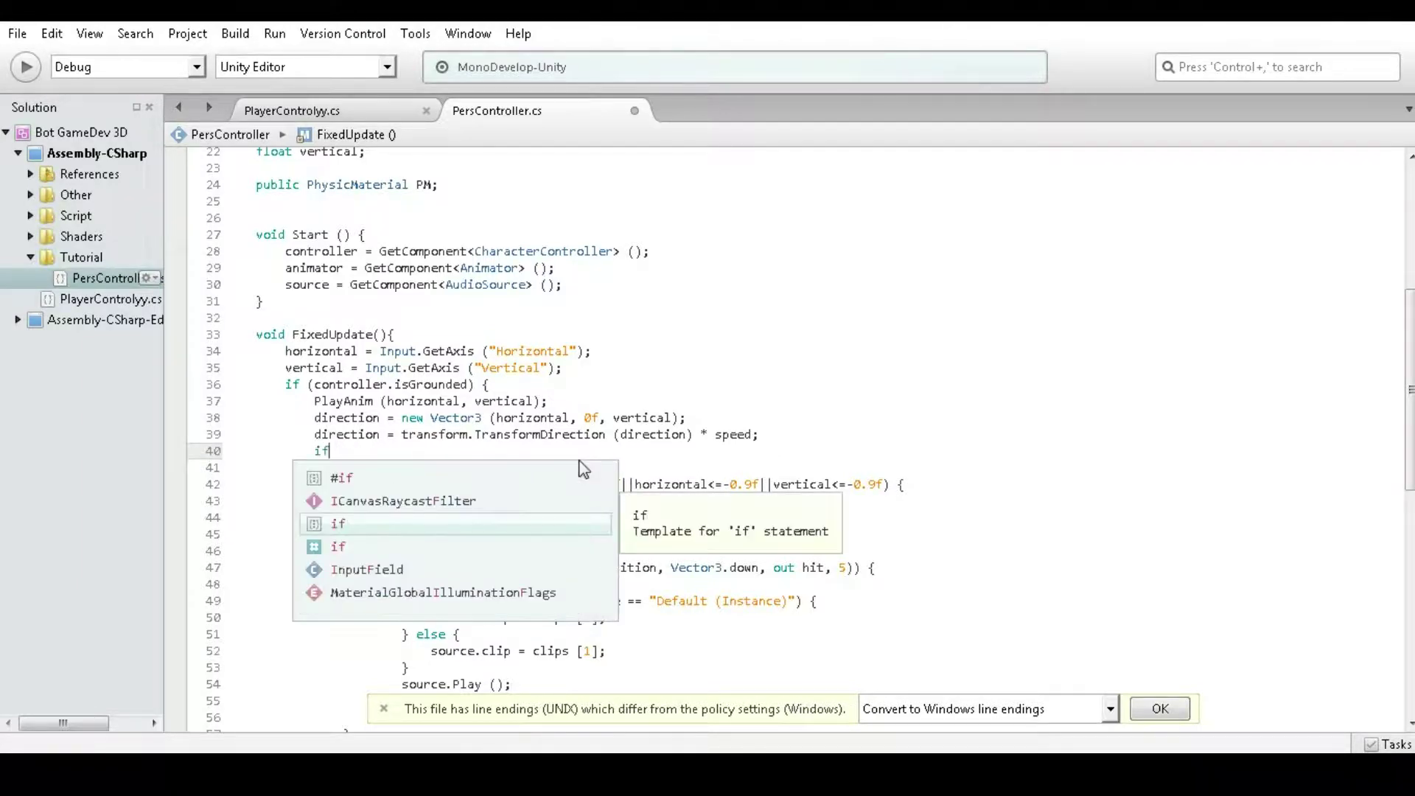
pyautogui.write('(')
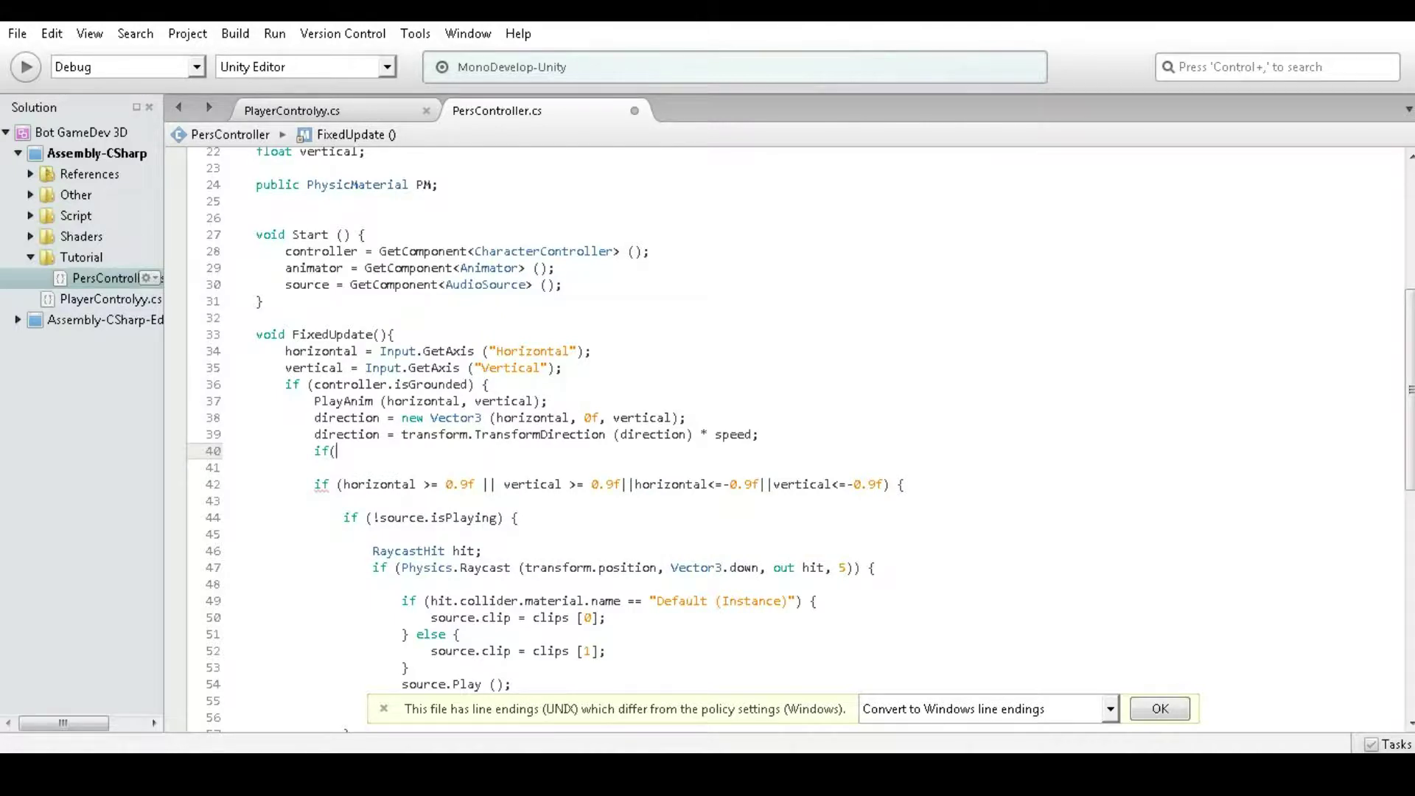
pyautogui.write('In')
pyautogui.press('Return')
pyautogui.write('.')
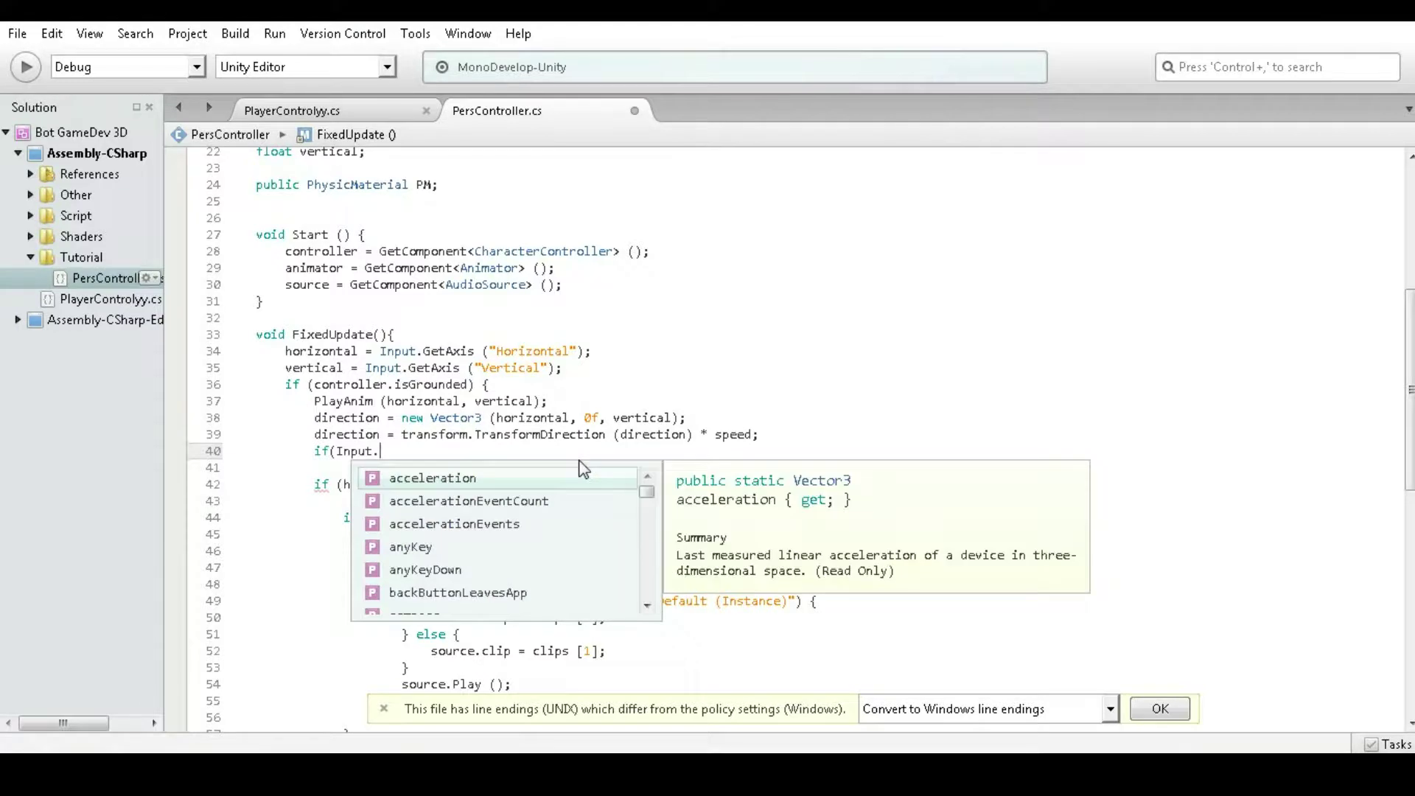
pyautogui.write('getc')
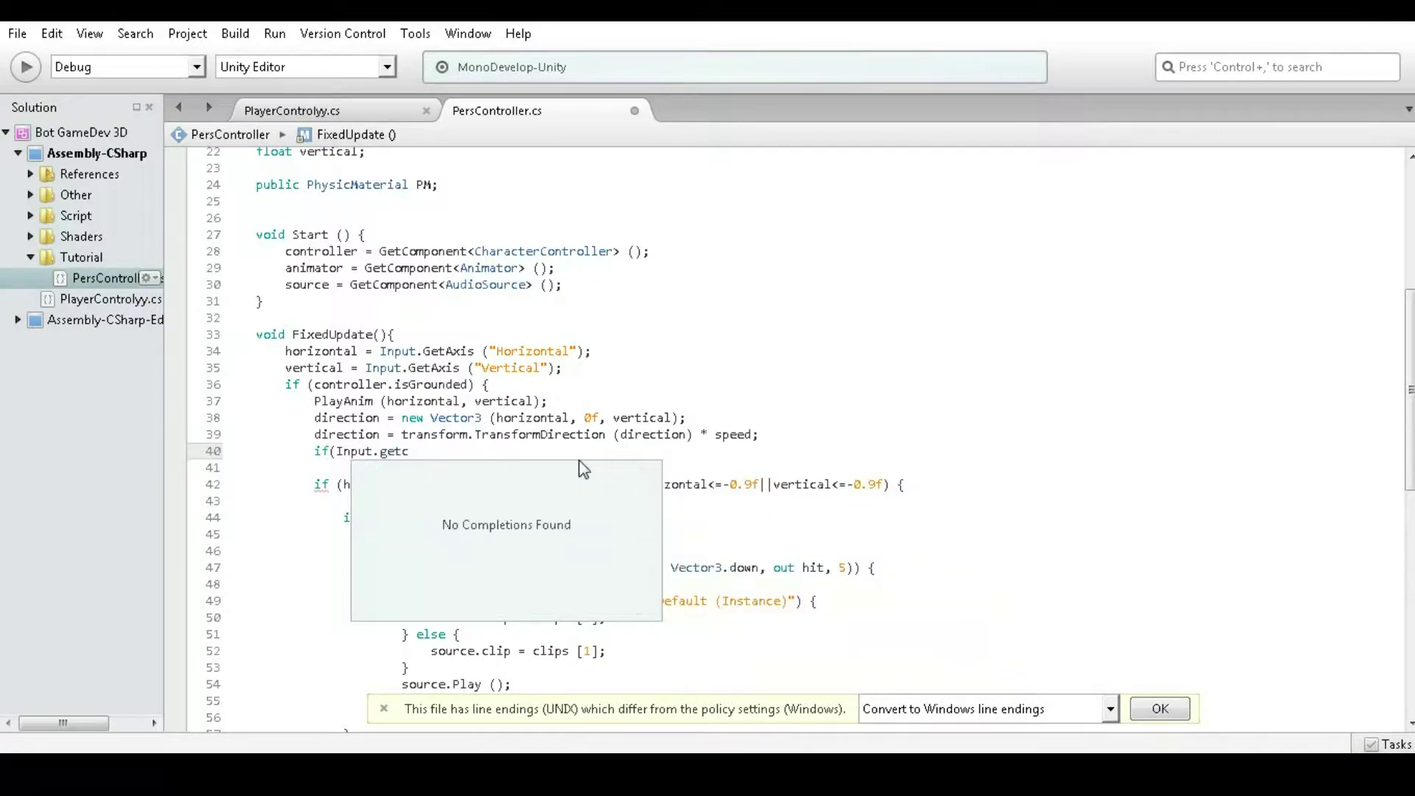
pyautogui.press('BackSpace')
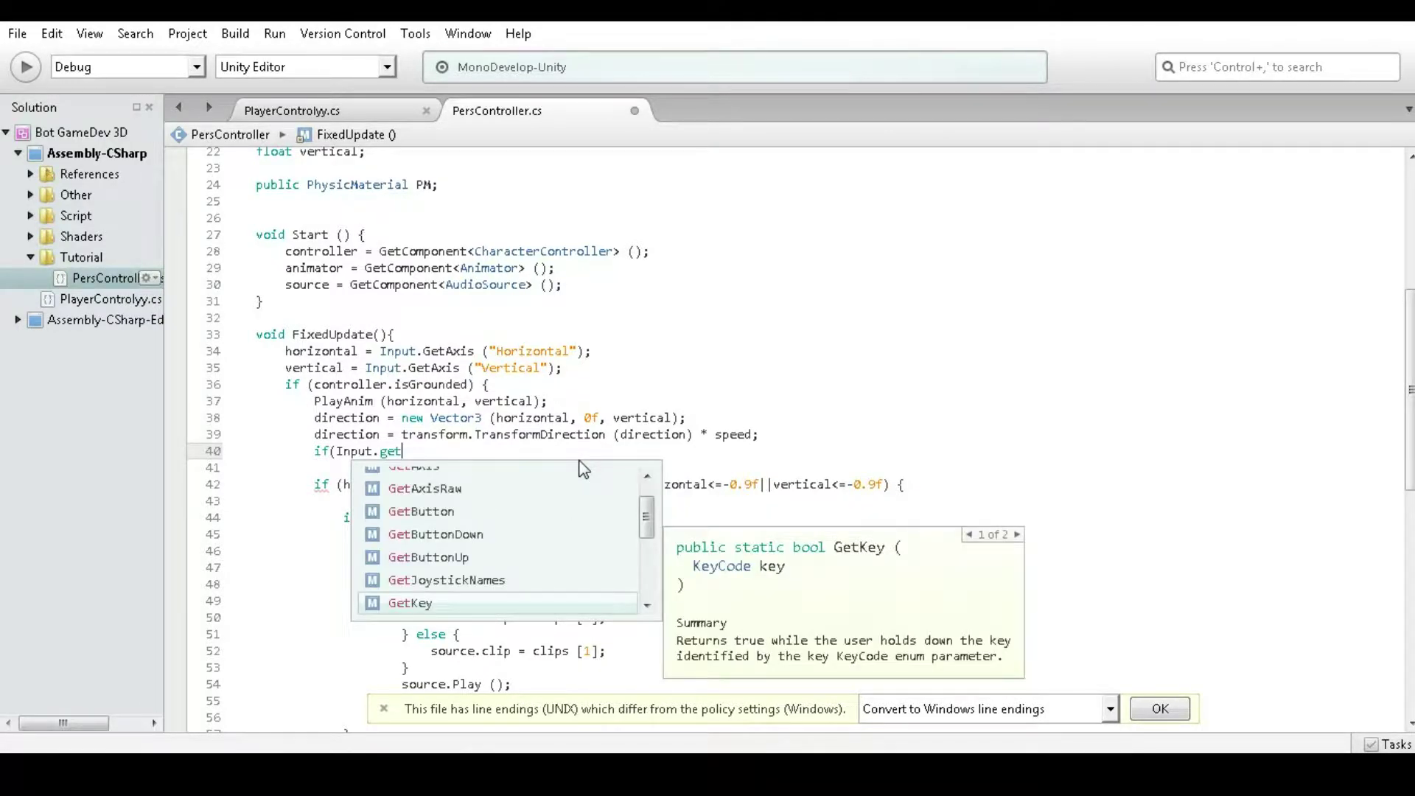
pyautogui.write('k')
pyautogui.press('Return')
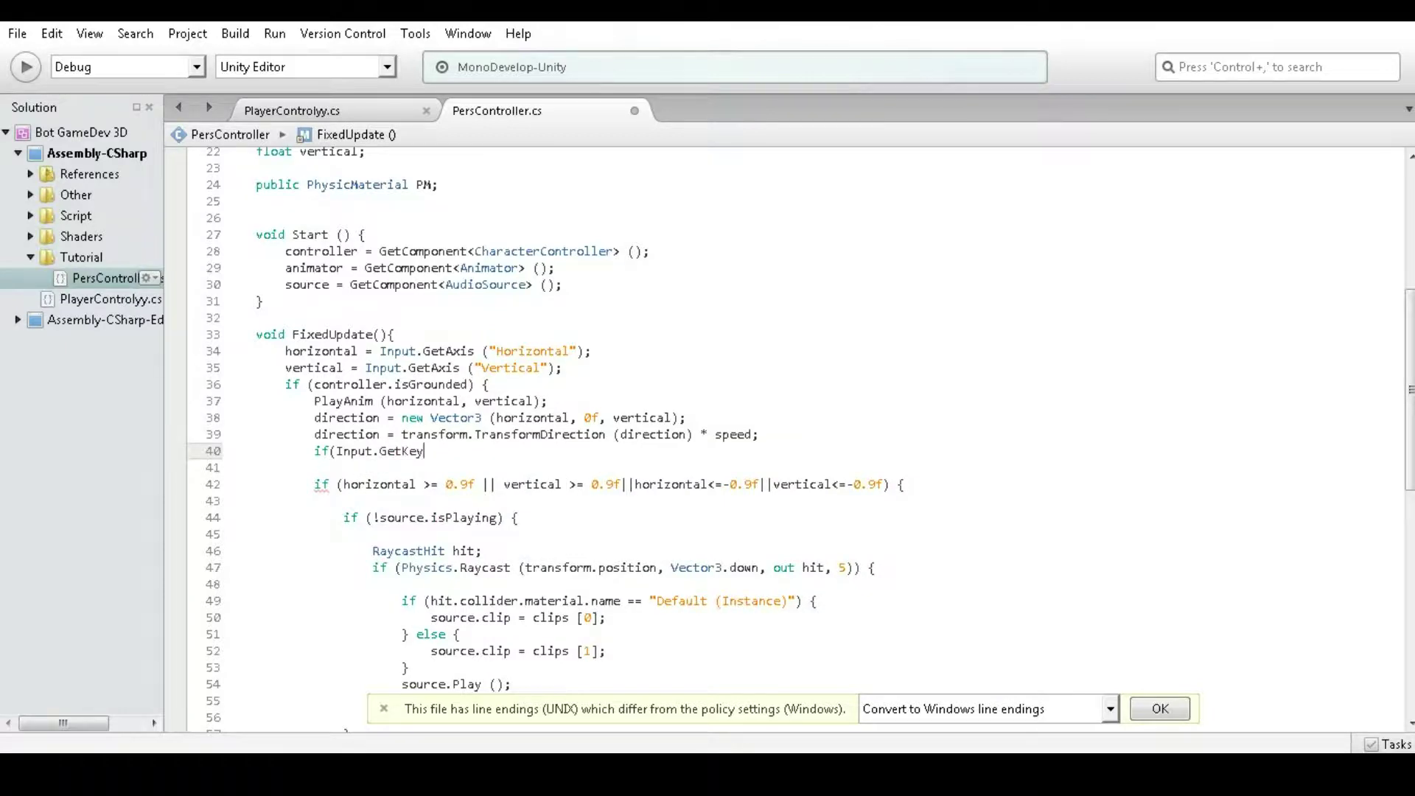
pyautogui.write('(')
pyautogui.press('Return')
pyautogui.write('.s')
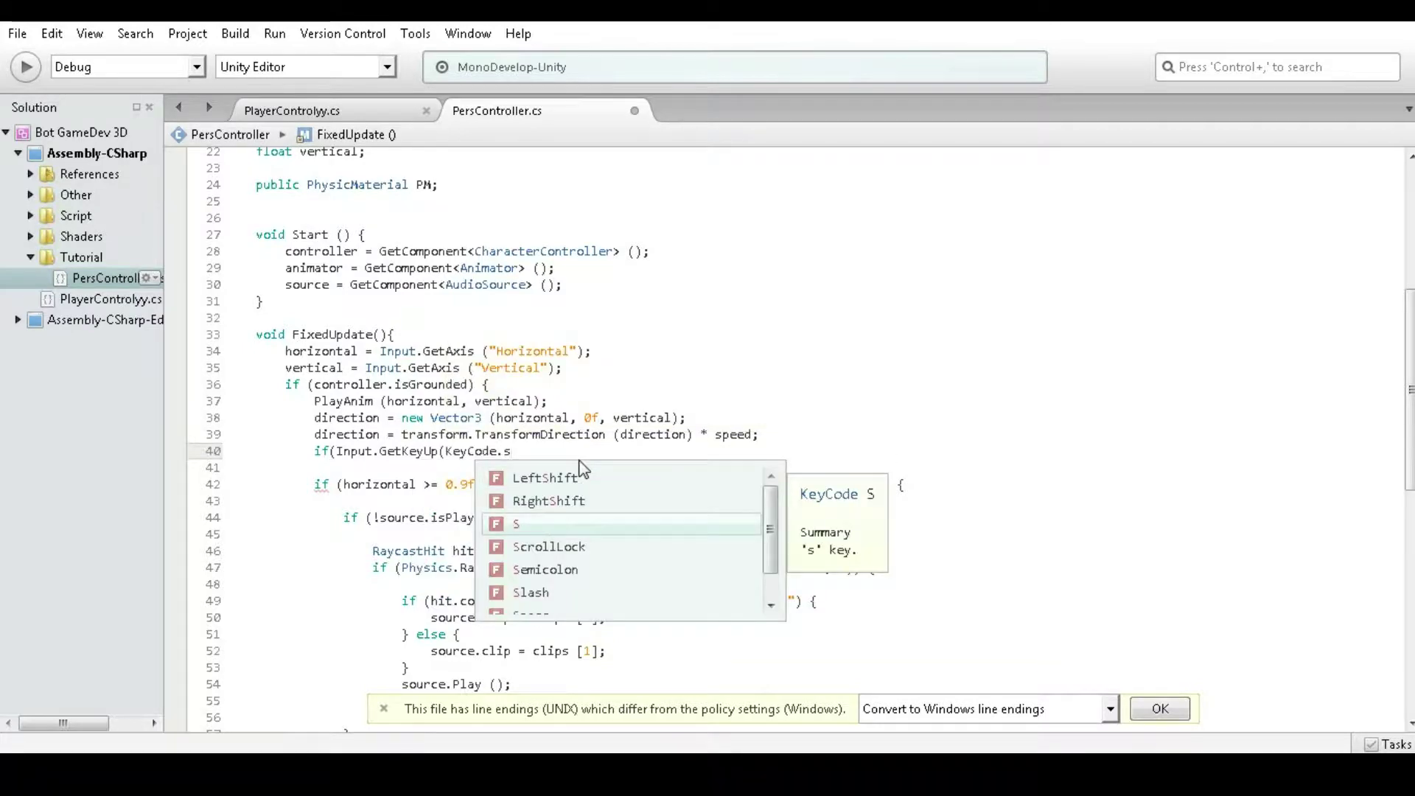
pyautogui.write('pa')
pyautogui.press('Return')
pyautogui.write('{')
pyautogui.press('Return')
pyautogui.press('Return')
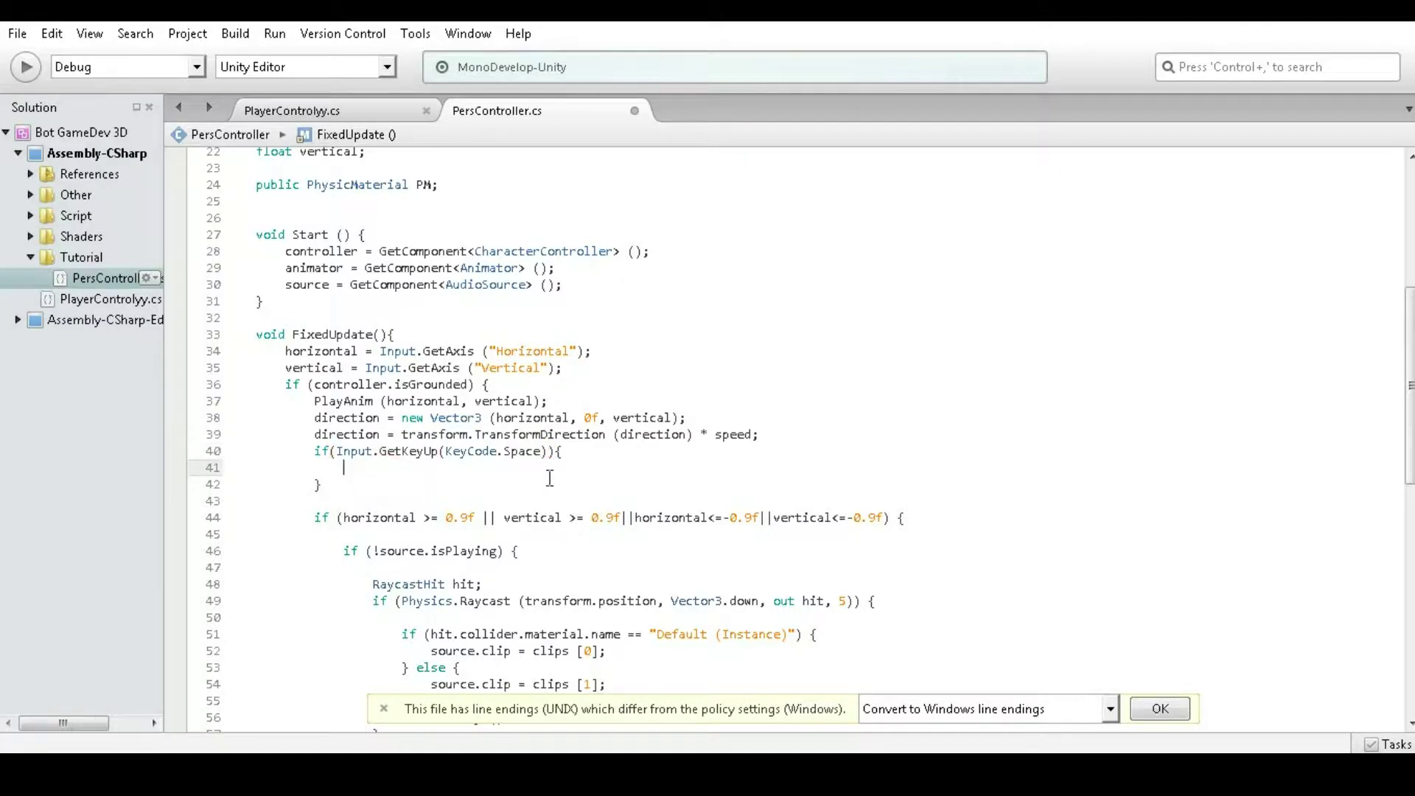
pyautogui.write('direction')
pyautogui.write('.y= 6;')
# - Save the script and return to the Unity editor
pyautogui.click(17, 40)
pyautogui.click(35, 122)
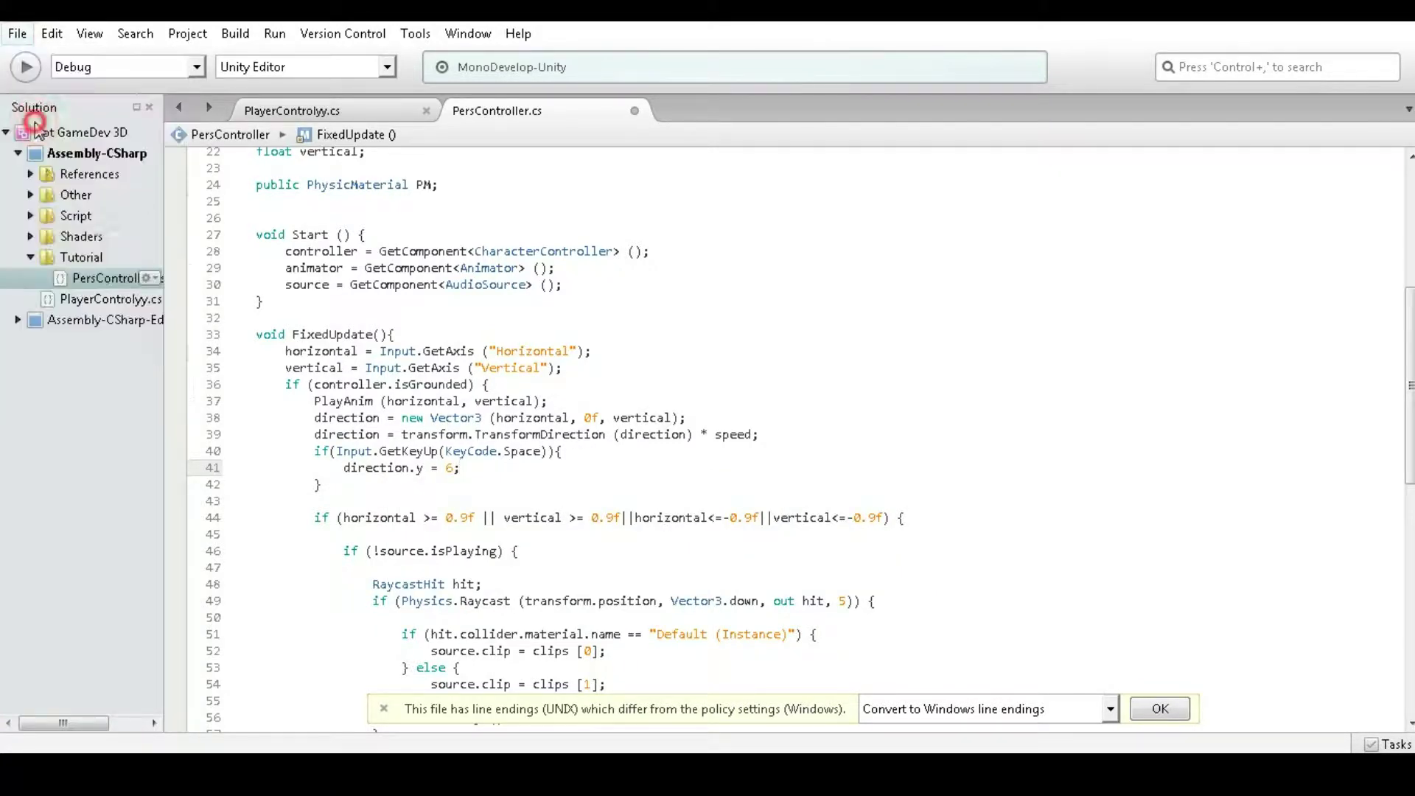
pyautogui.hotkey('alt', 'Tab')
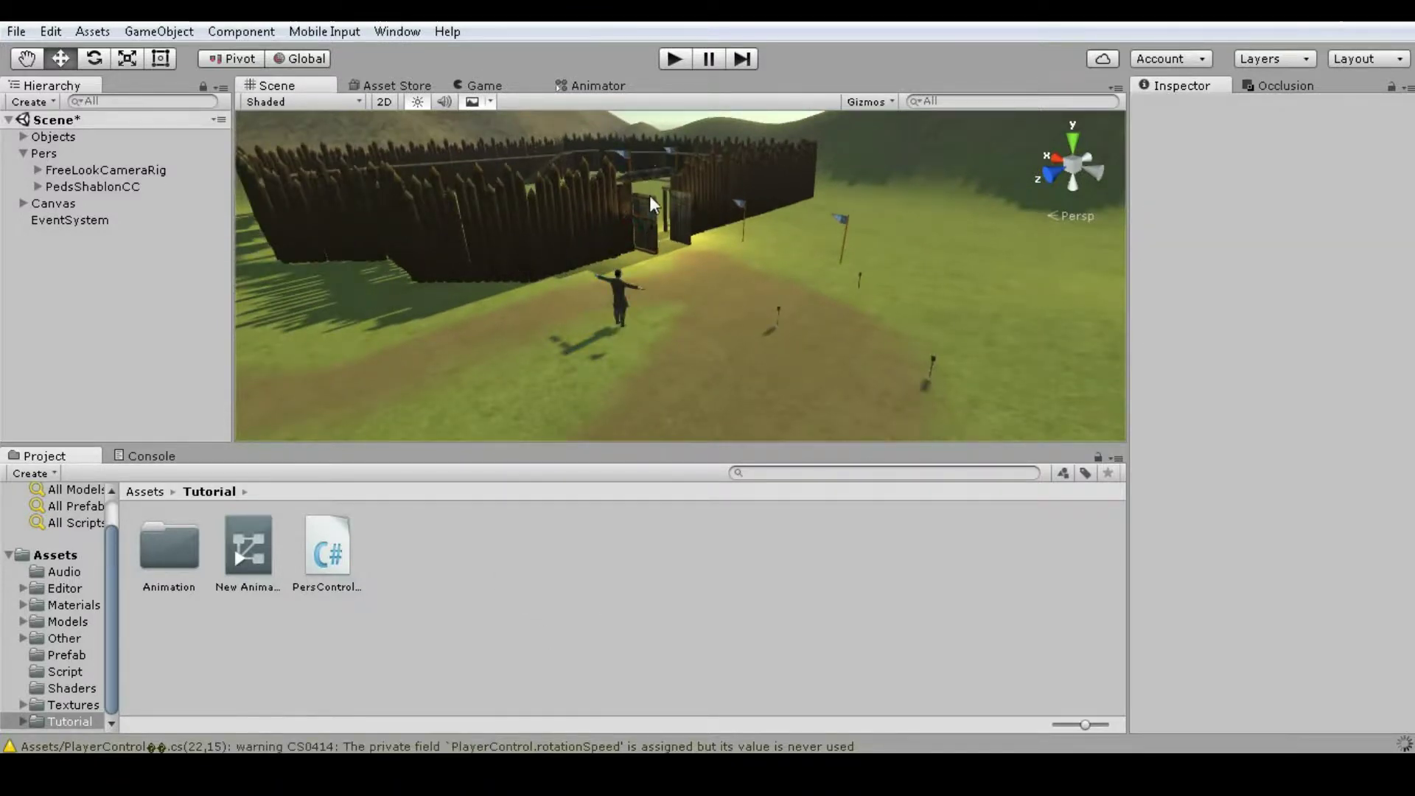
# - Select the character objTops.002, enter Play mode, and run it forward with W
pyautogui.click(585, 249)
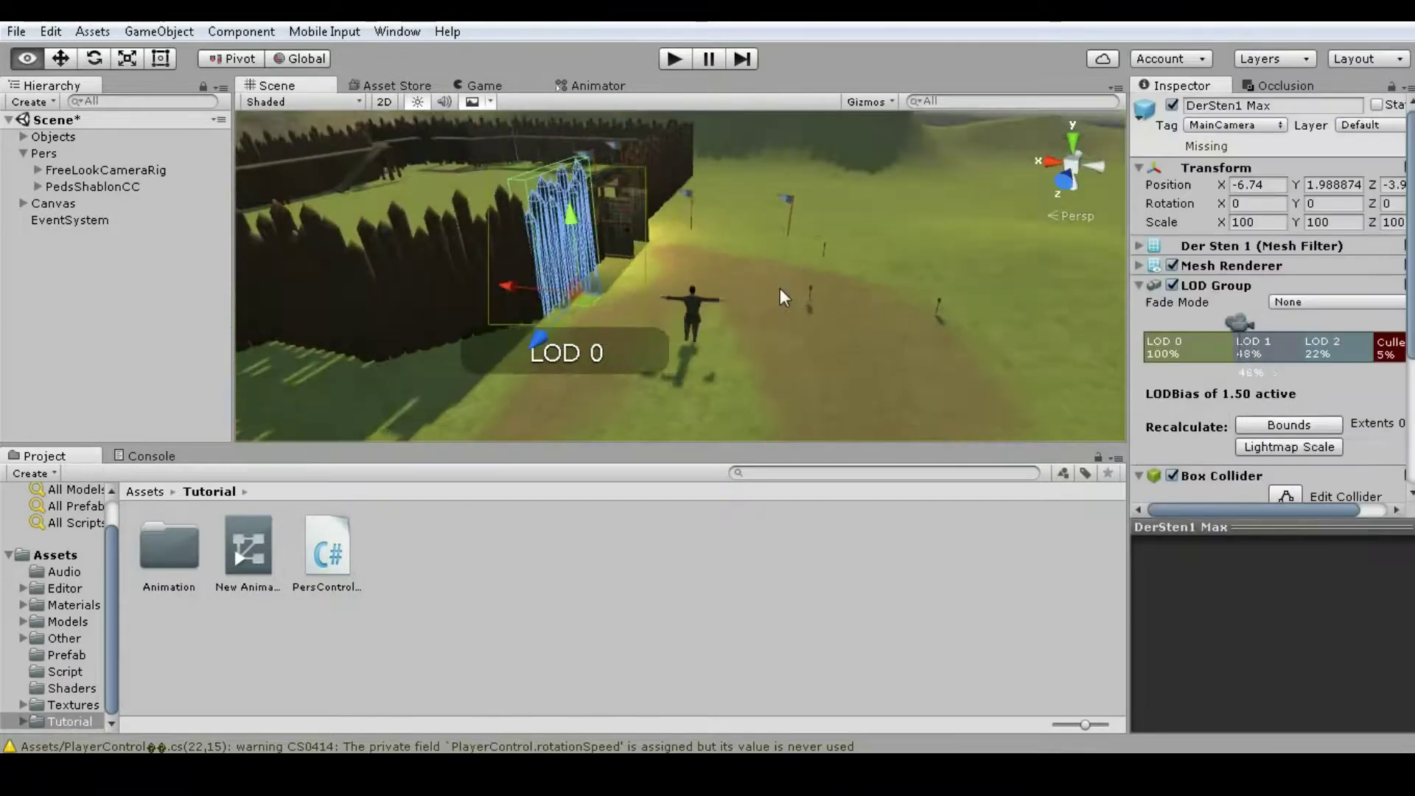
pyautogui.click(693, 306)
pyautogui.click(675, 59)
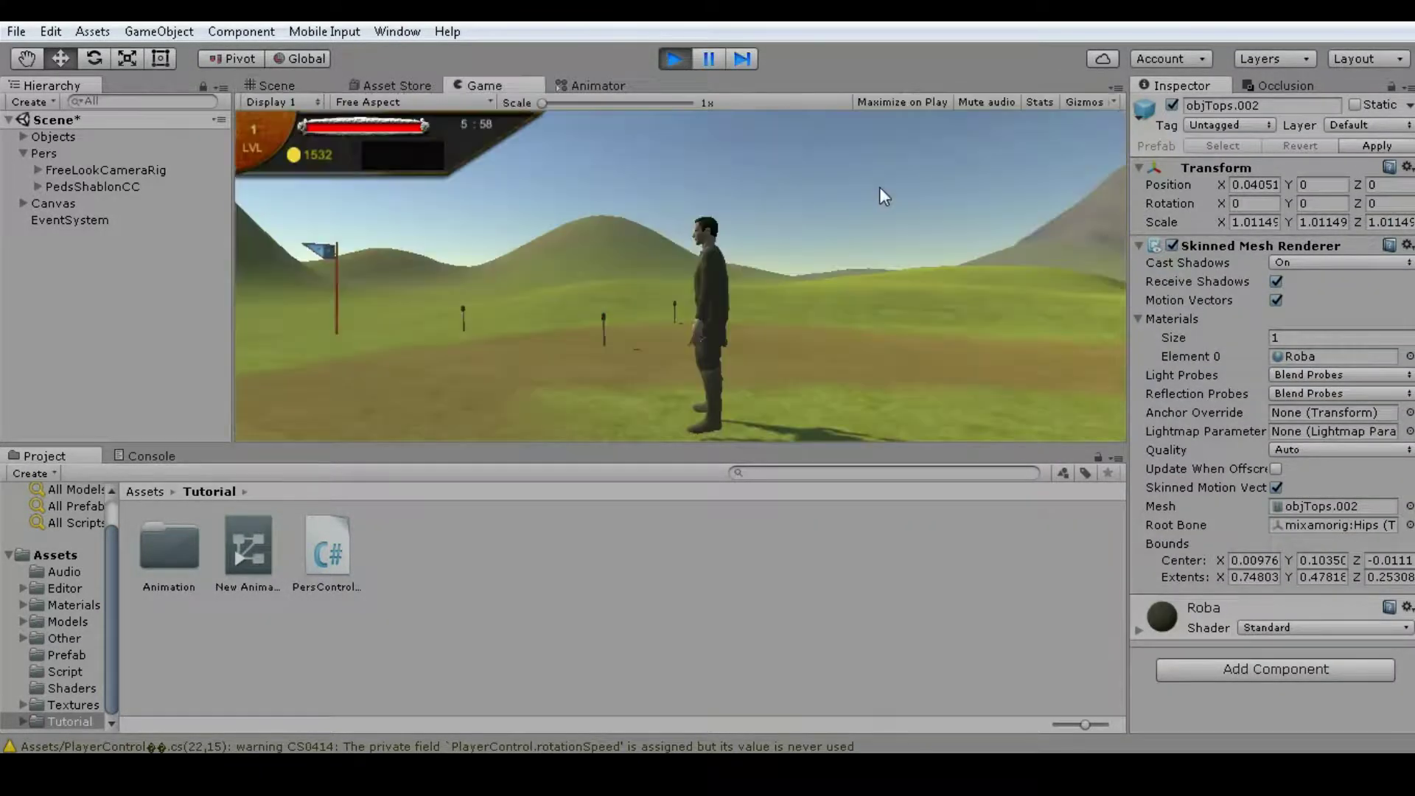
pyautogui.press('w')
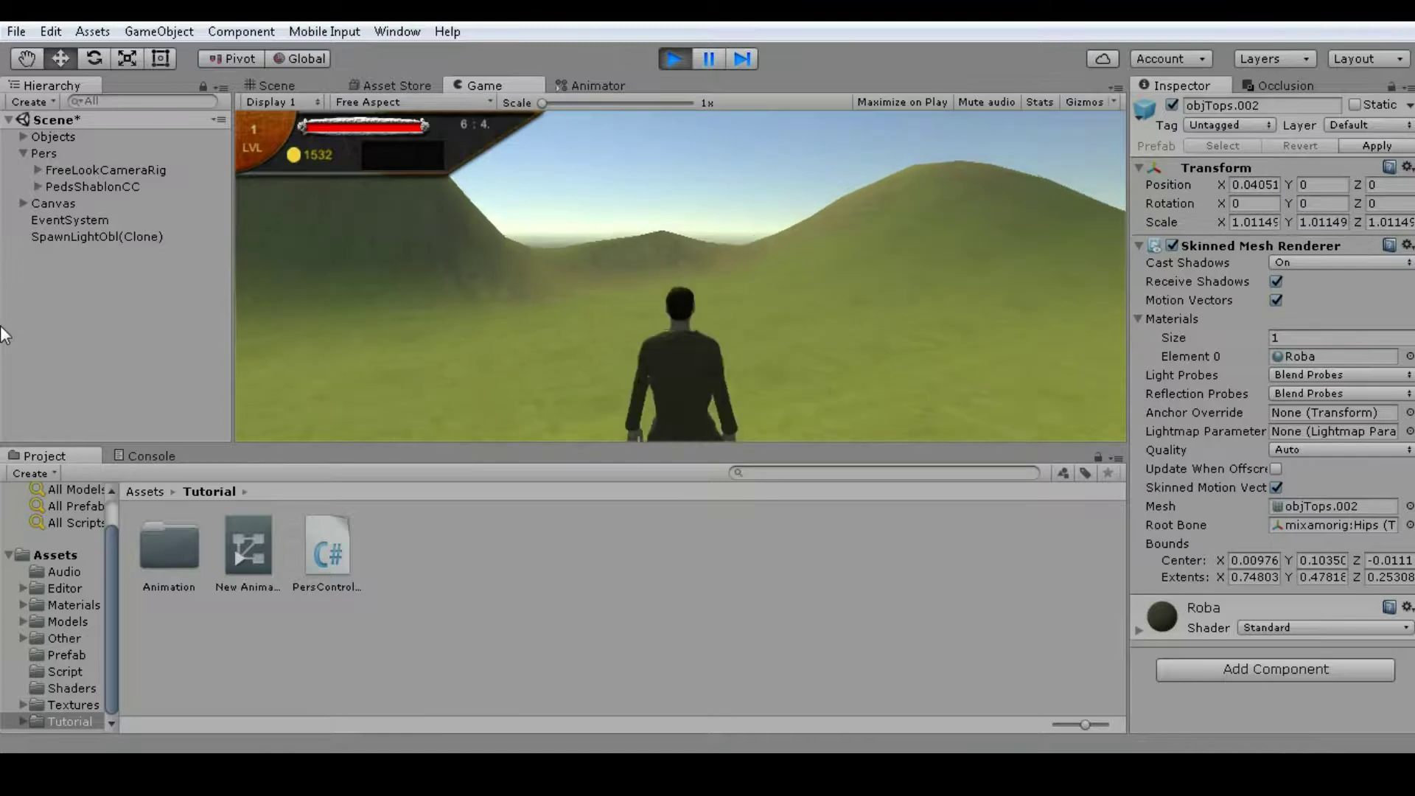
pyautogui.press('w')
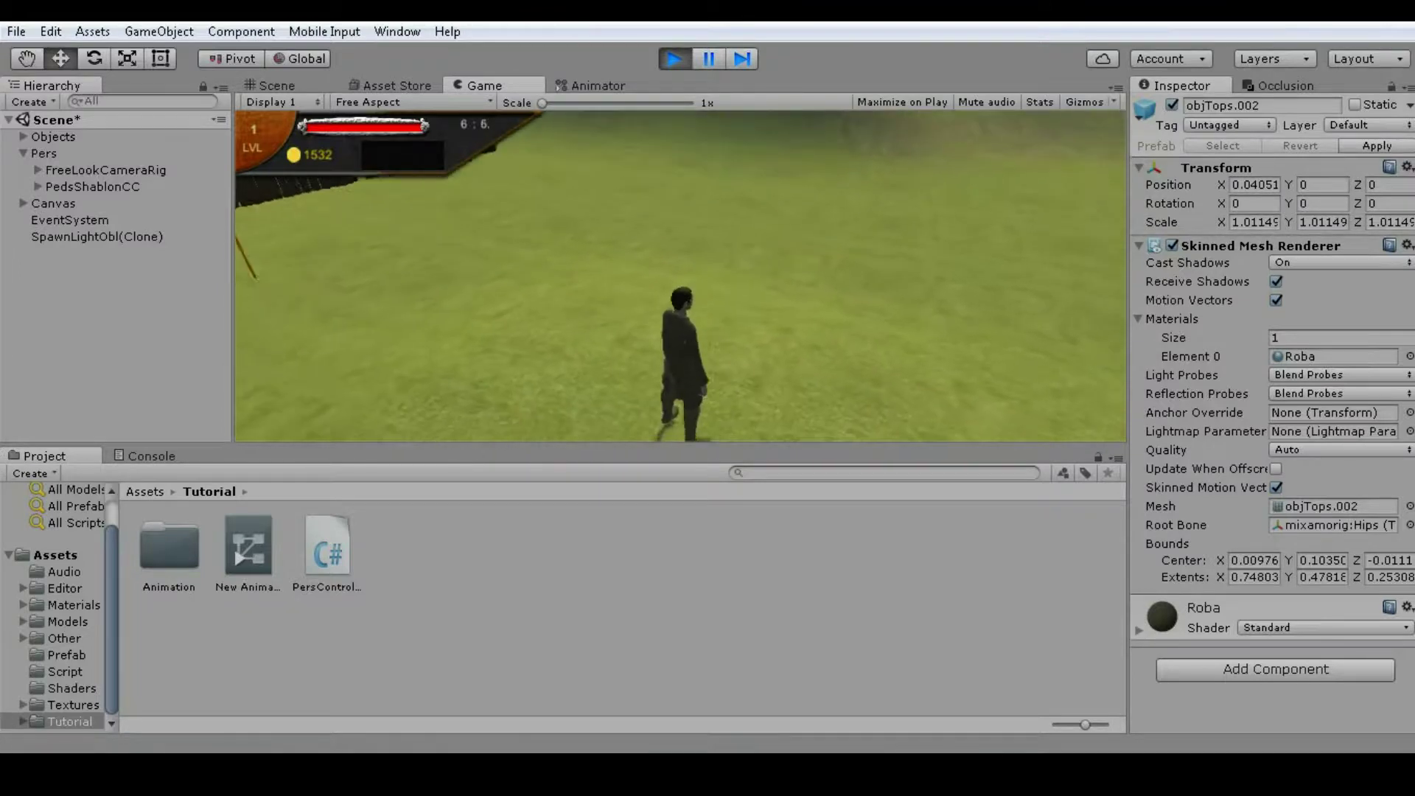